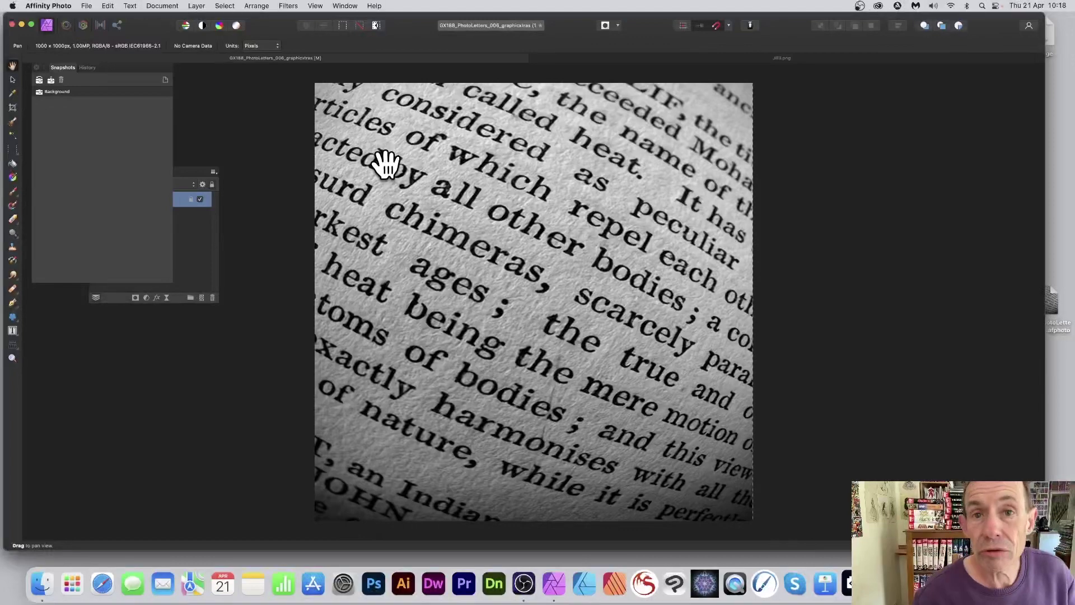
# Select all of the book-text image, copy it, and switch to the Jill3.png portrait document.
pyautogui.scroll(2, 401, 149)
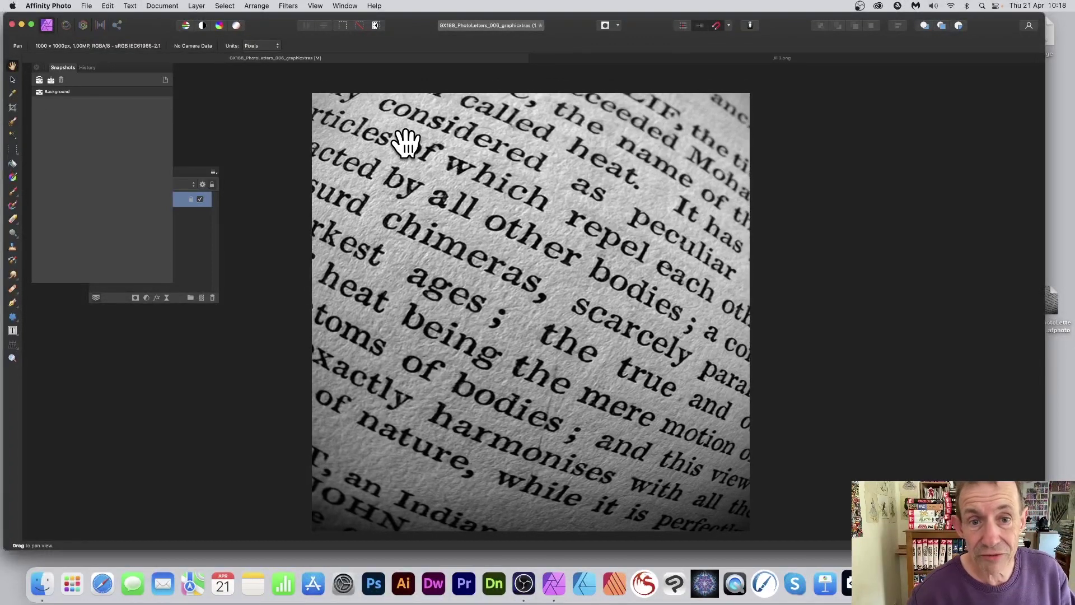
pyautogui.scroll(-3, 401, 146)
pyautogui.hscroll(3, 401, 147)
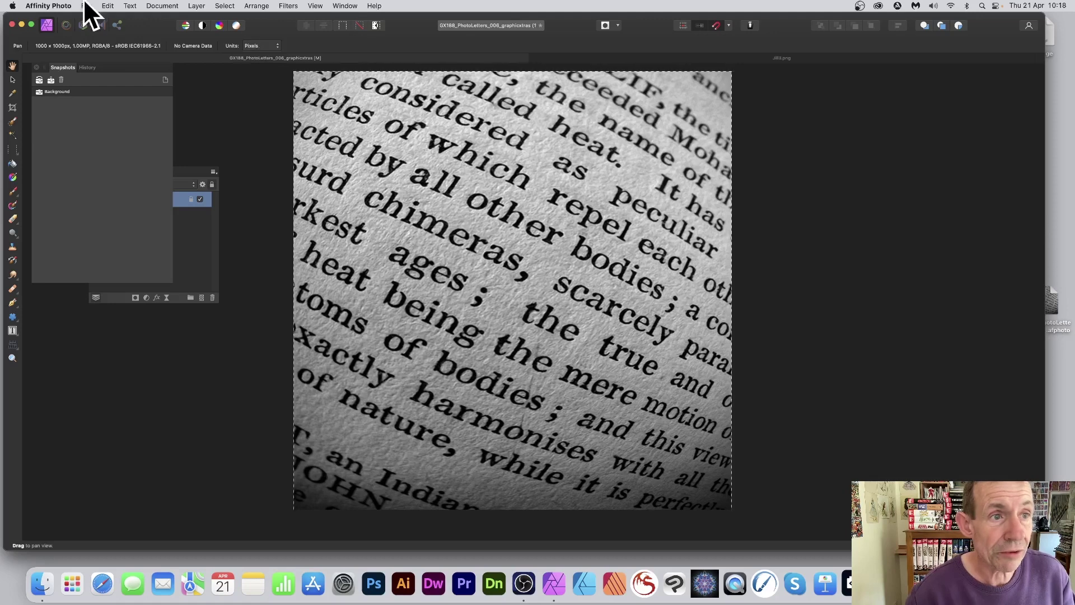
pyautogui.click(225, 6)
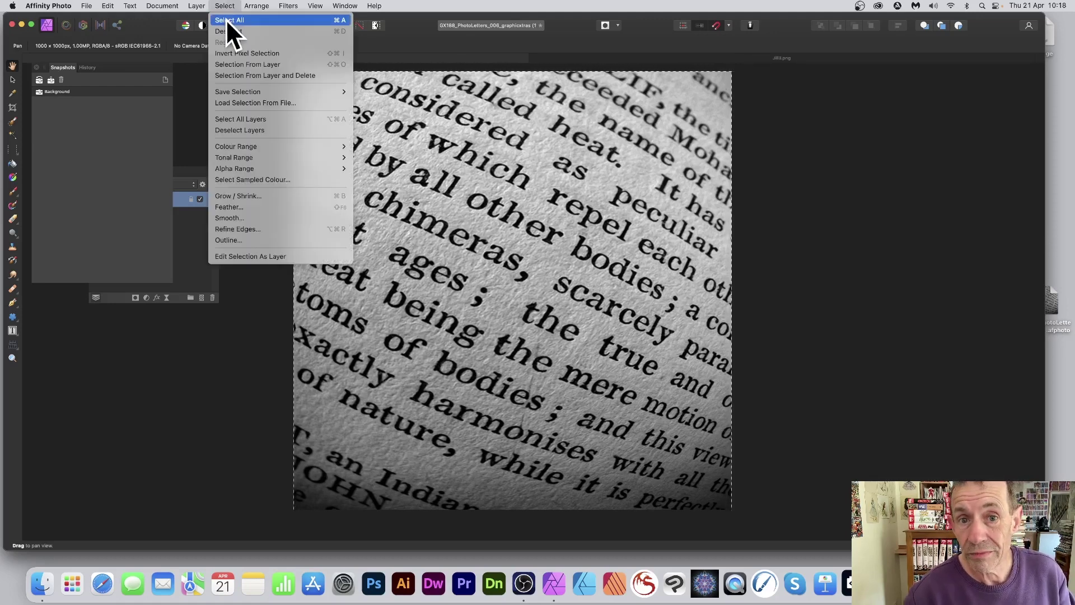
pyautogui.moveTo(112, 7)
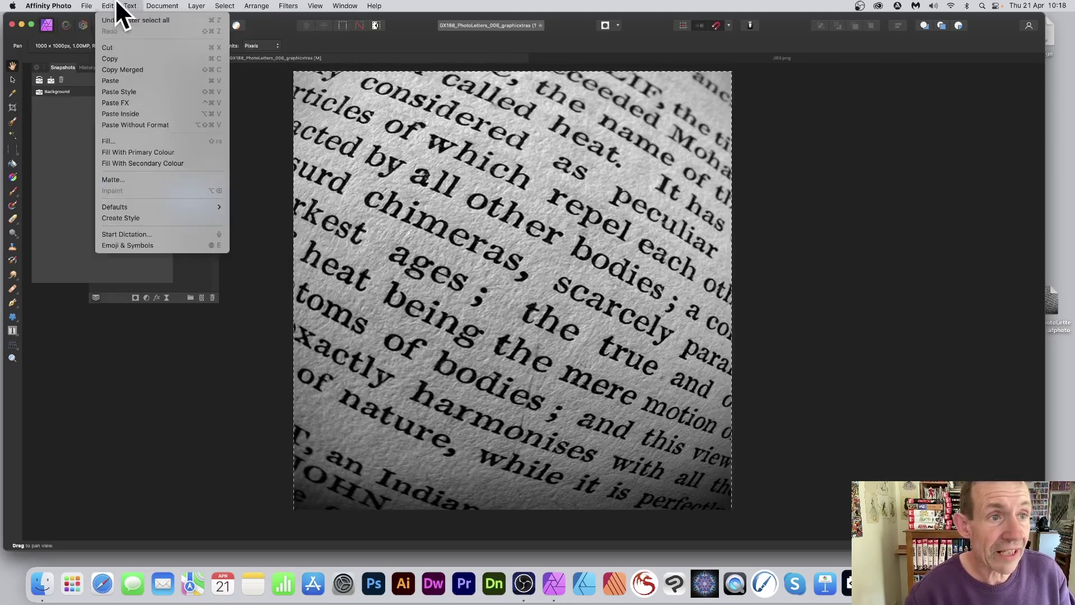
pyautogui.click(114, 58)
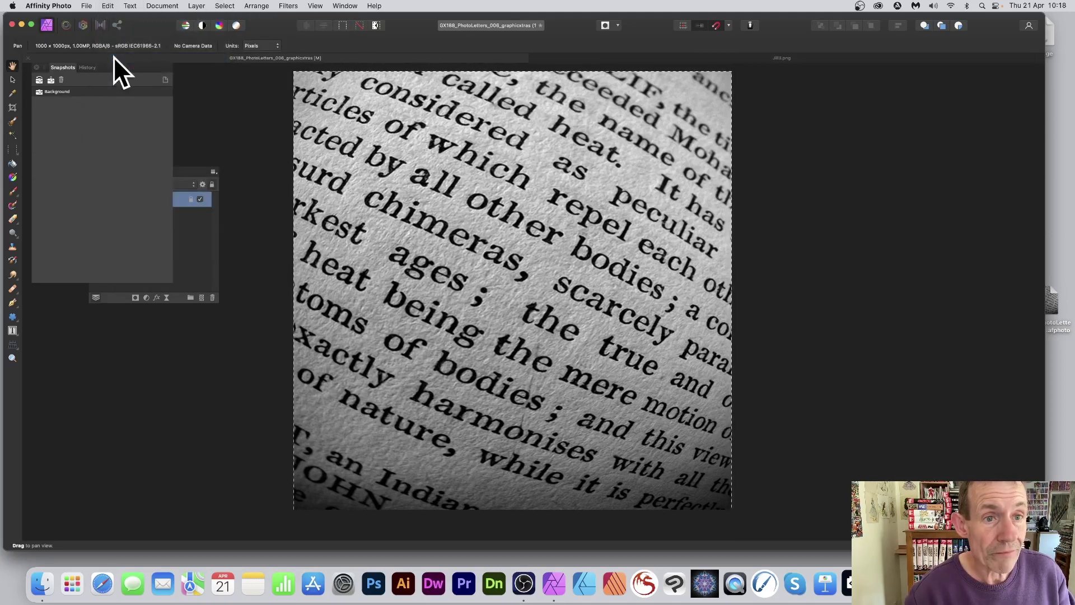
pyautogui.click(789, 57)
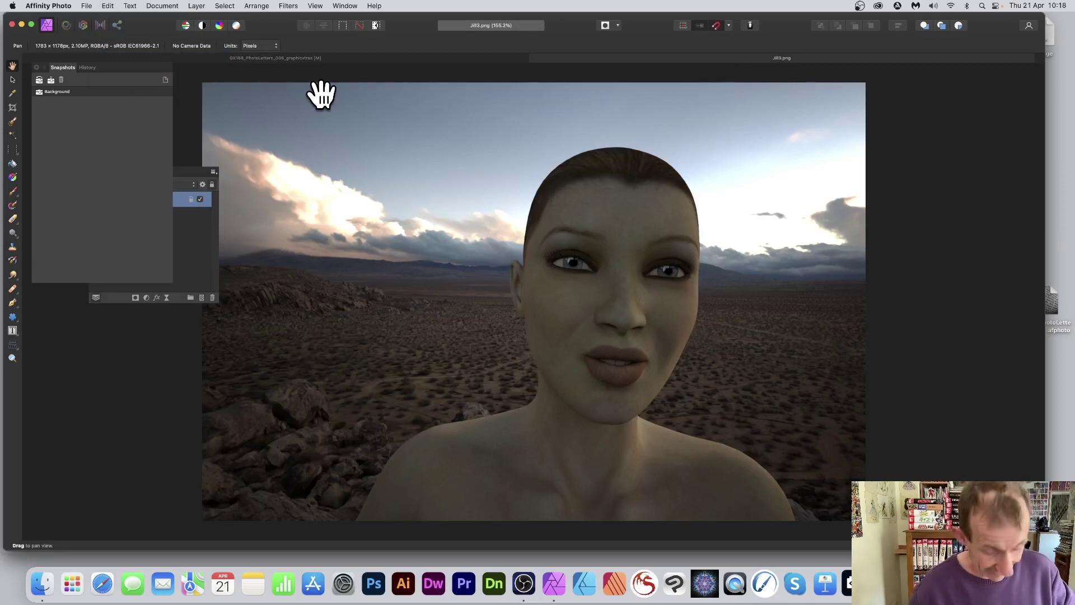
# Paste the book text into Jill3.png as a new layer and stretch it to fill the canvas.
pyautogui.press('super+v')
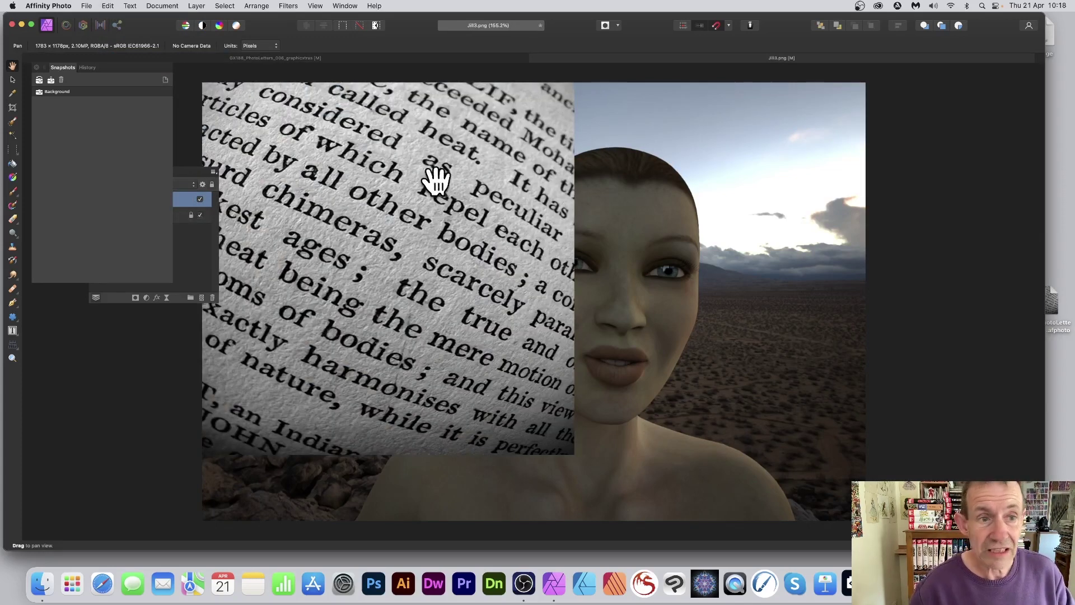
pyautogui.click(16, 81)
pyautogui.moveTo(364, 154)
pyautogui.mouseDown()
pyautogui.moveTo(500, 179)
pyautogui.moveTo(361, 140)
pyautogui.mouseUp()
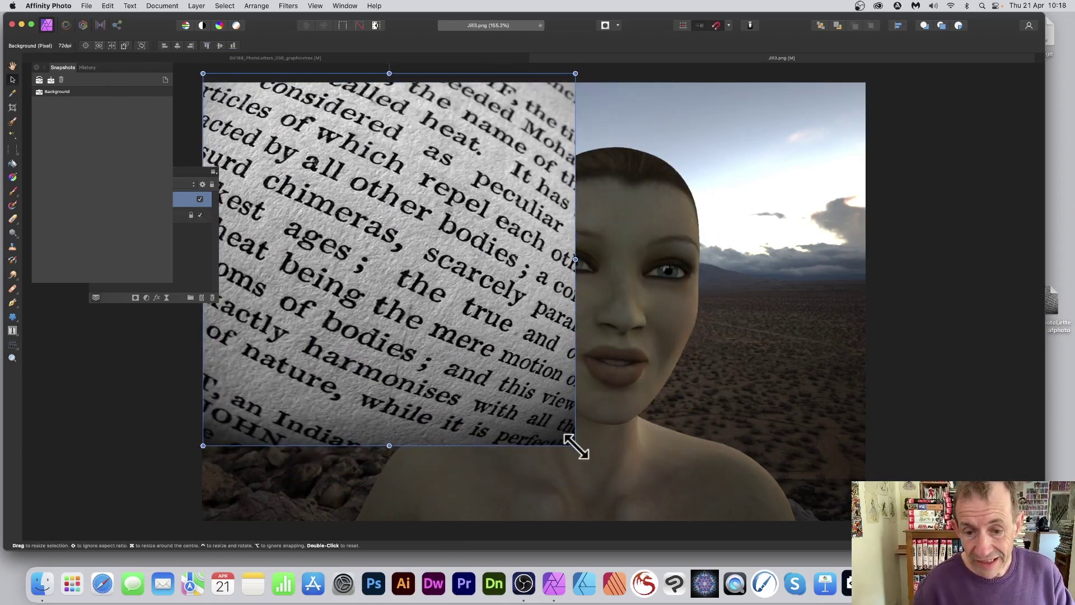
pyautogui.moveTo(575, 445); pyautogui.dragTo(777, 395)
pyautogui.moveTo(707, 317); pyautogui.dragTo(879, 318)
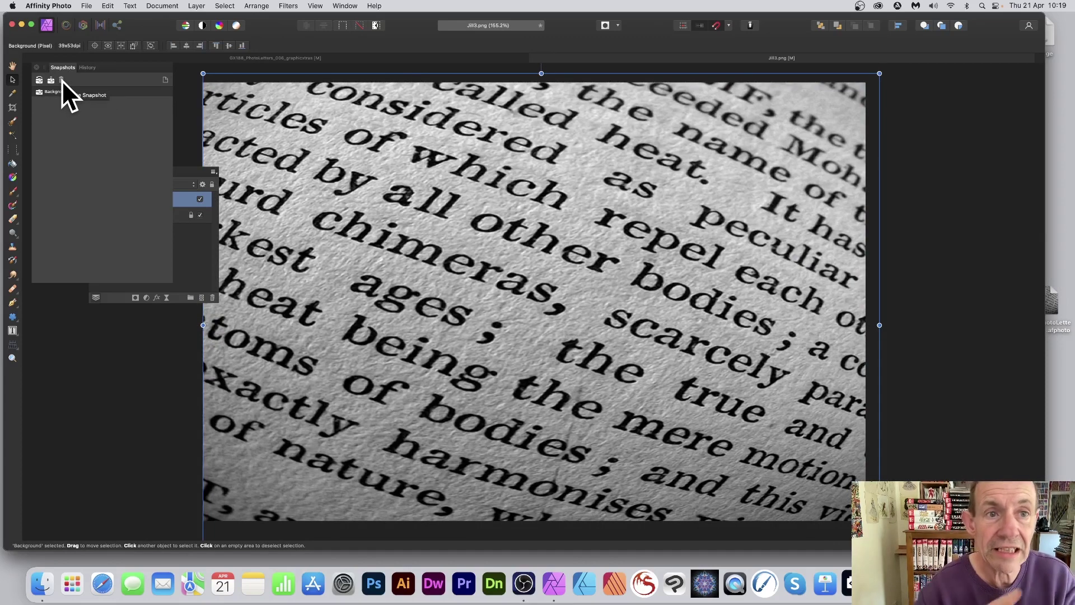
pyautogui.click(315, 6)
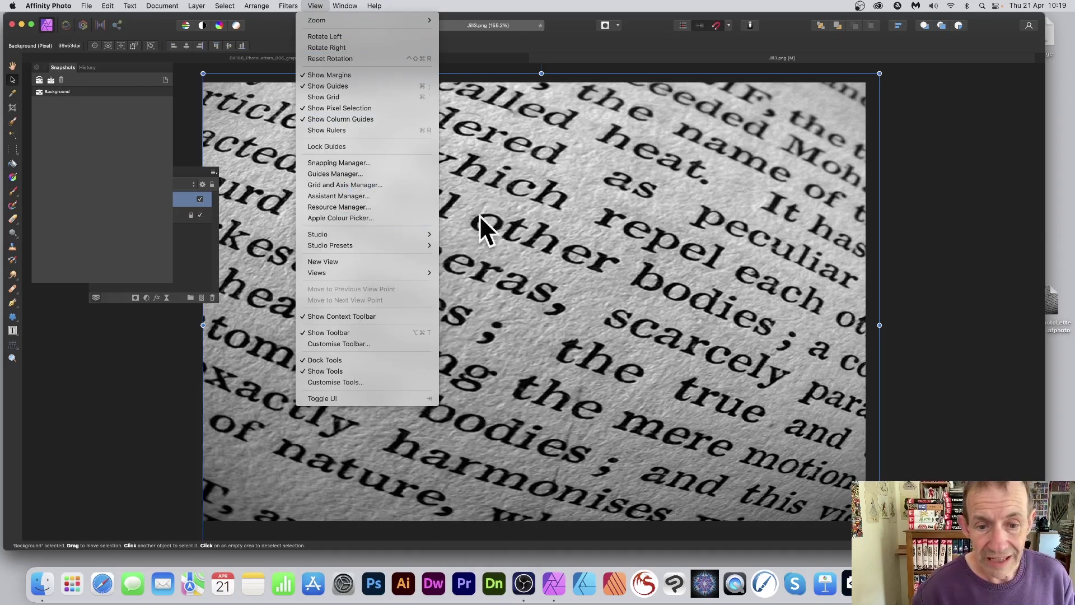
pyautogui.moveTo(341, 233)
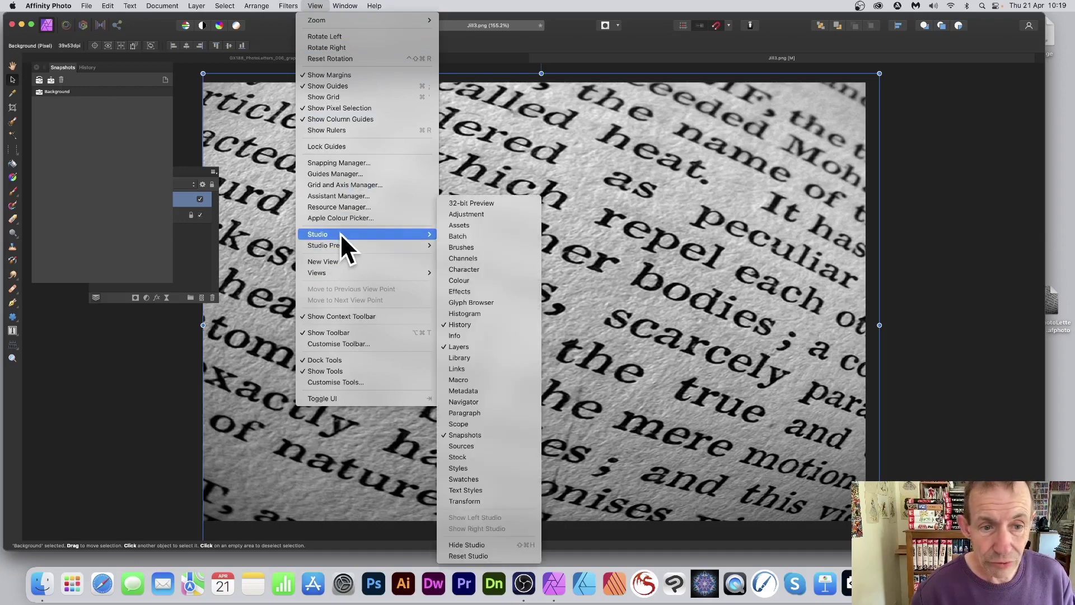
pyautogui.click(489, 436)
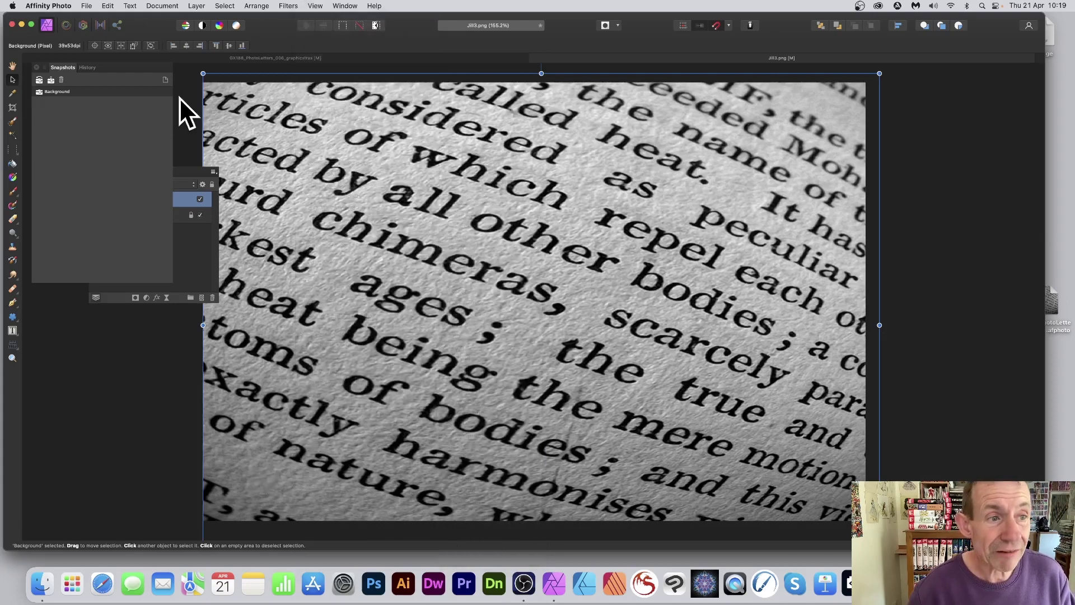
# Save a document snapshot named 'text'.
pyautogui.click(50, 79)
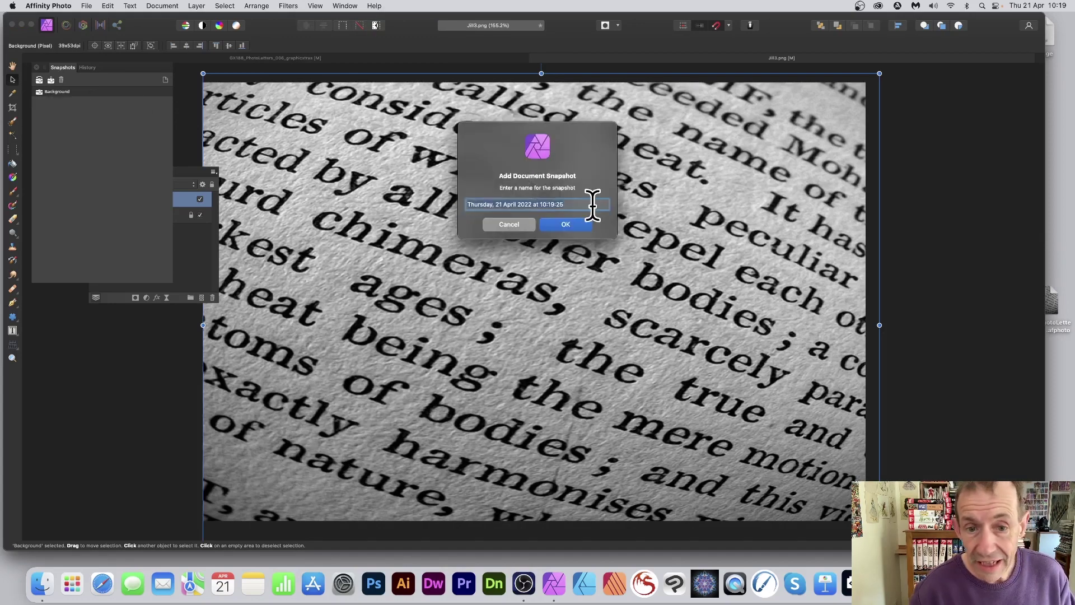
pyautogui.write('text')
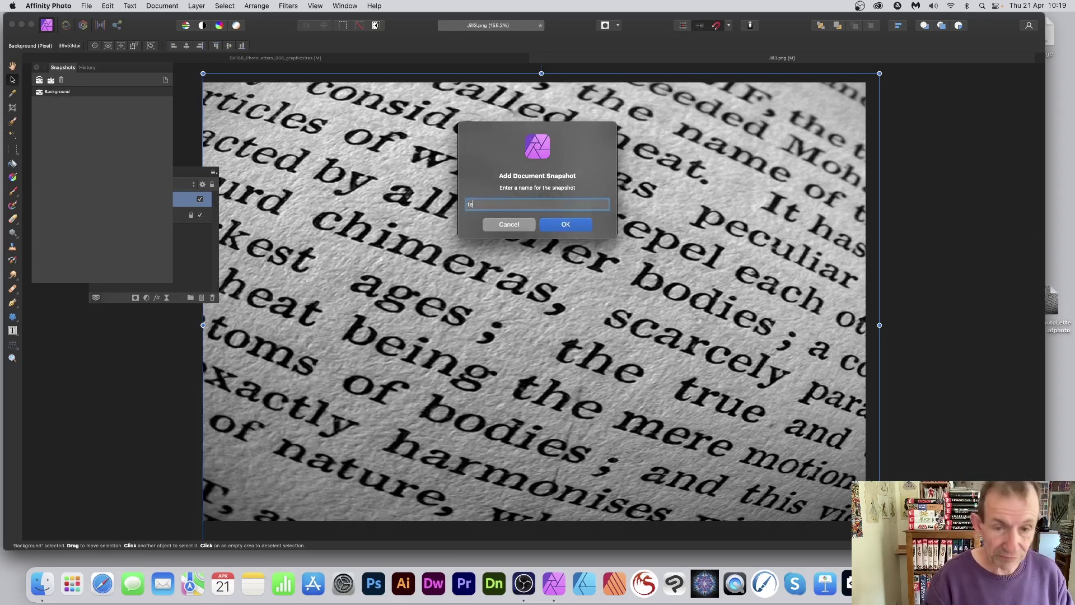
pyautogui.click(565, 224)
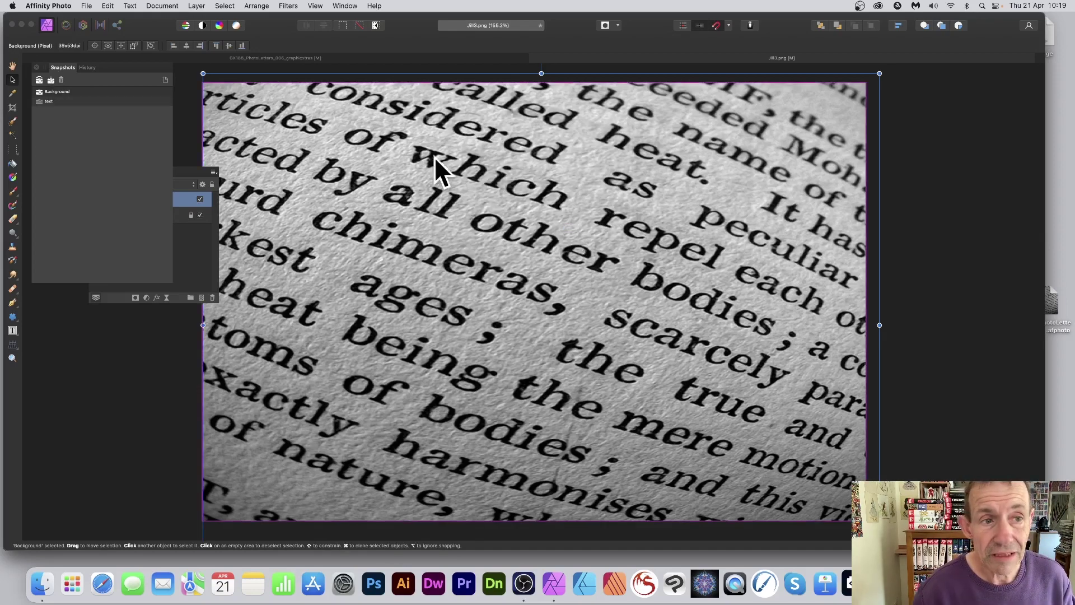
# Rotate the book-text layer and scale it well beyond the canvas edges.
pyautogui.moveTo(204, 75); pyautogui.dragTo(372, 76)
pyautogui.moveTo(672, 185); pyautogui.dragTo(1001, 172)
pyautogui.moveTo(353, 415); pyautogui.dragTo(227, 532)
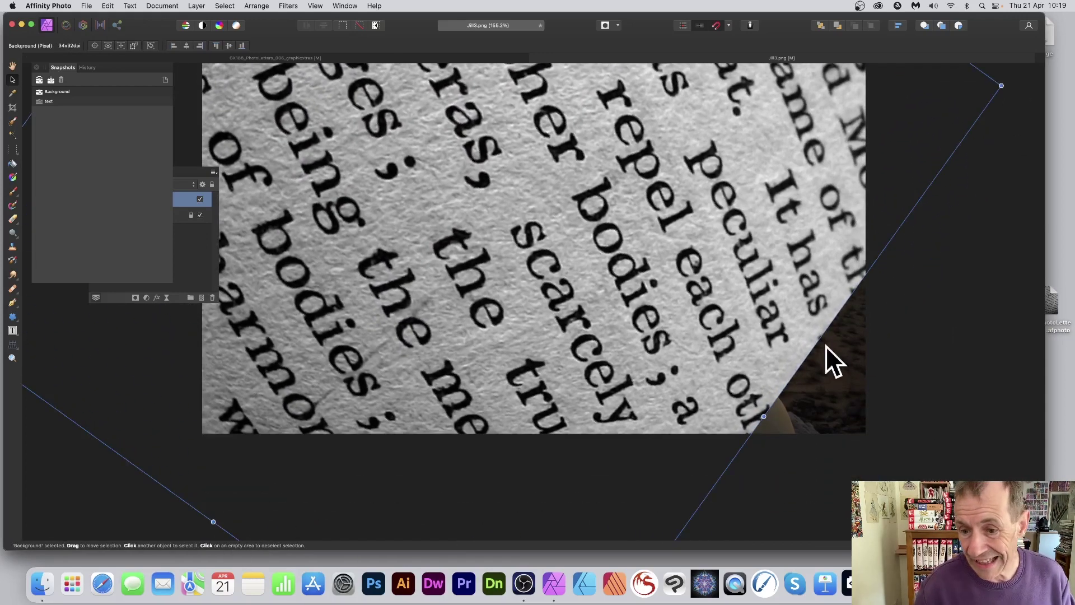
pyautogui.moveTo(763, 419); pyautogui.dragTo(856, 445)
pyautogui.scroll(2, 549, 308)
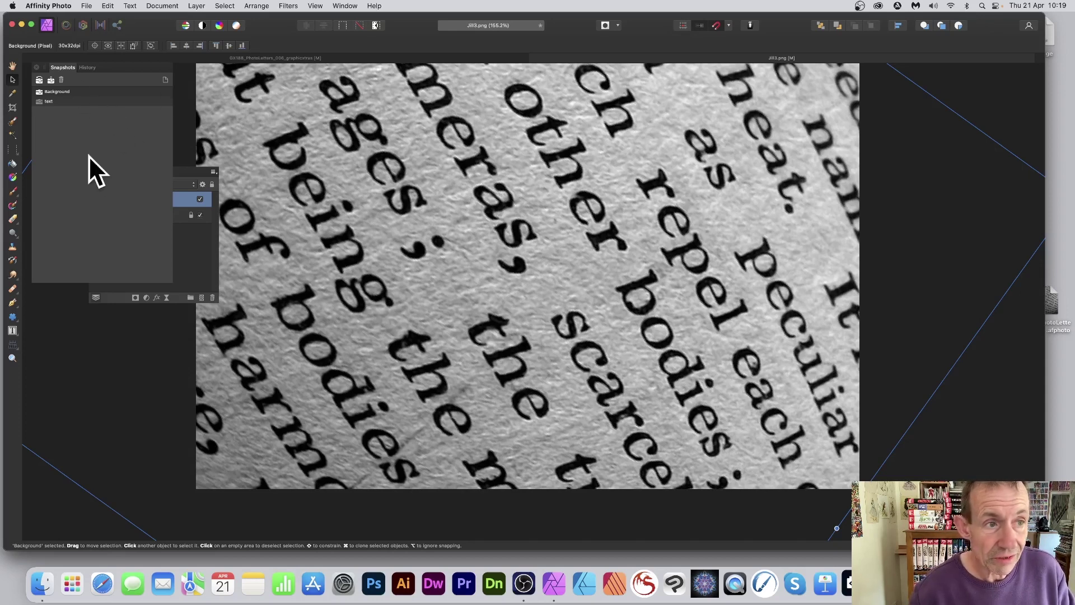
# Save a document snapshot named 'Rotate'.
pyautogui.click(50, 79)
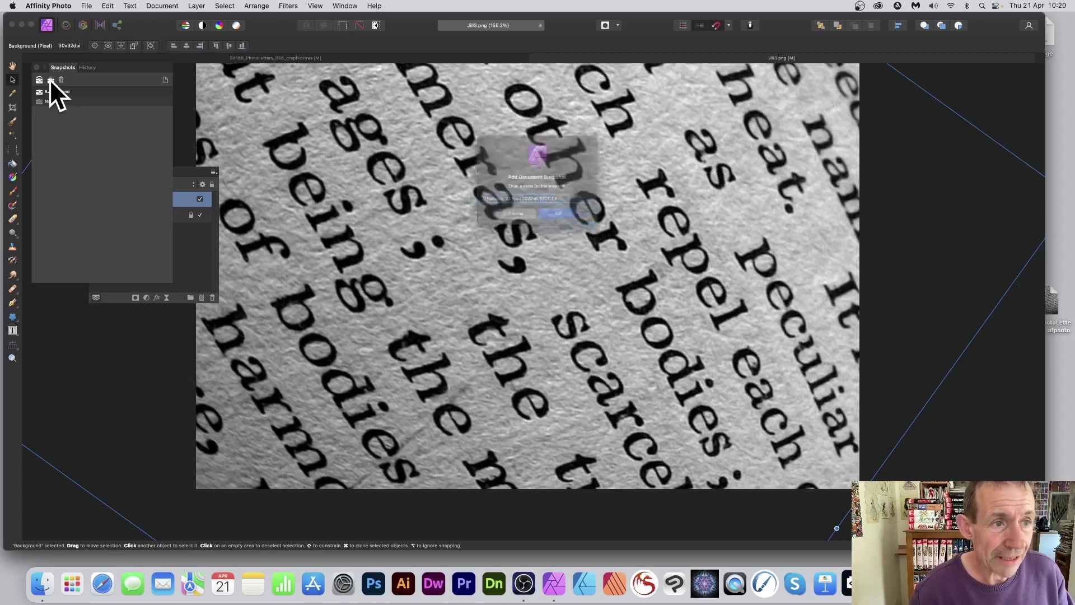
pyautogui.write('R')
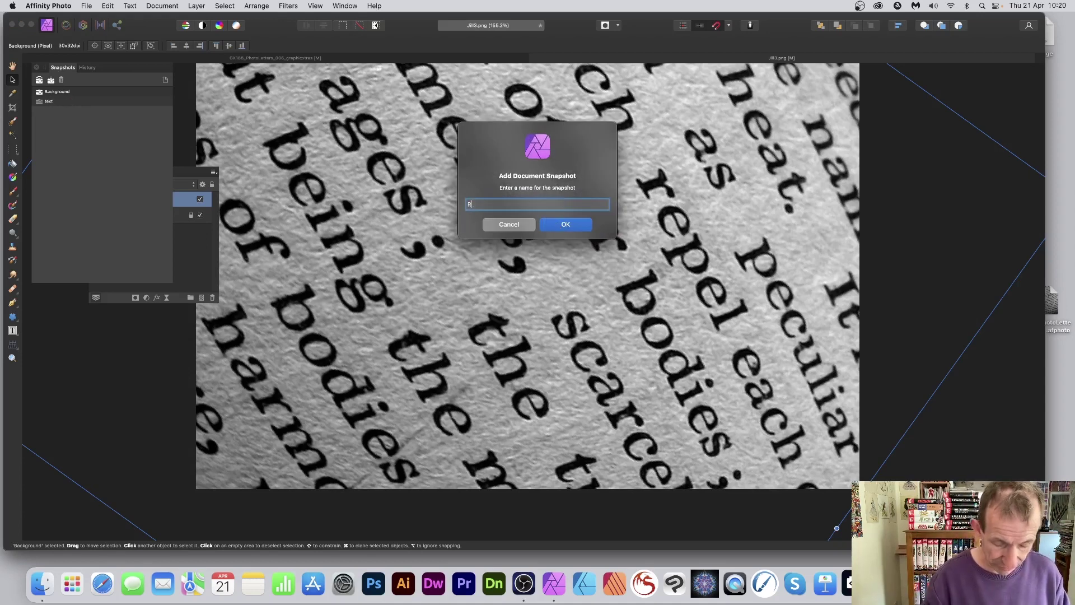
pyautogui.write('oyate')
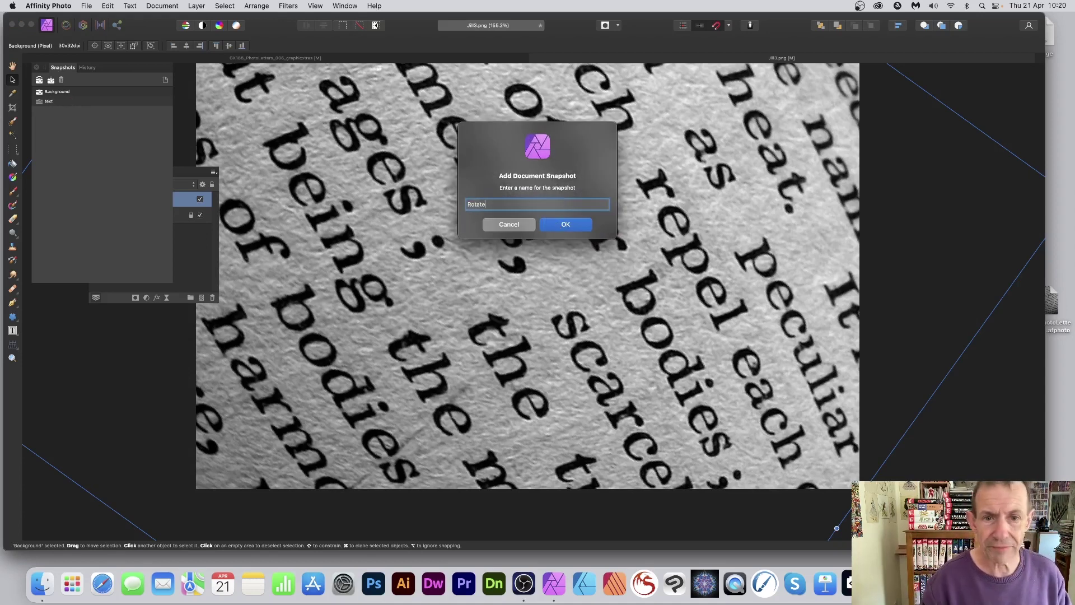
pyautogui.click(567, 224)
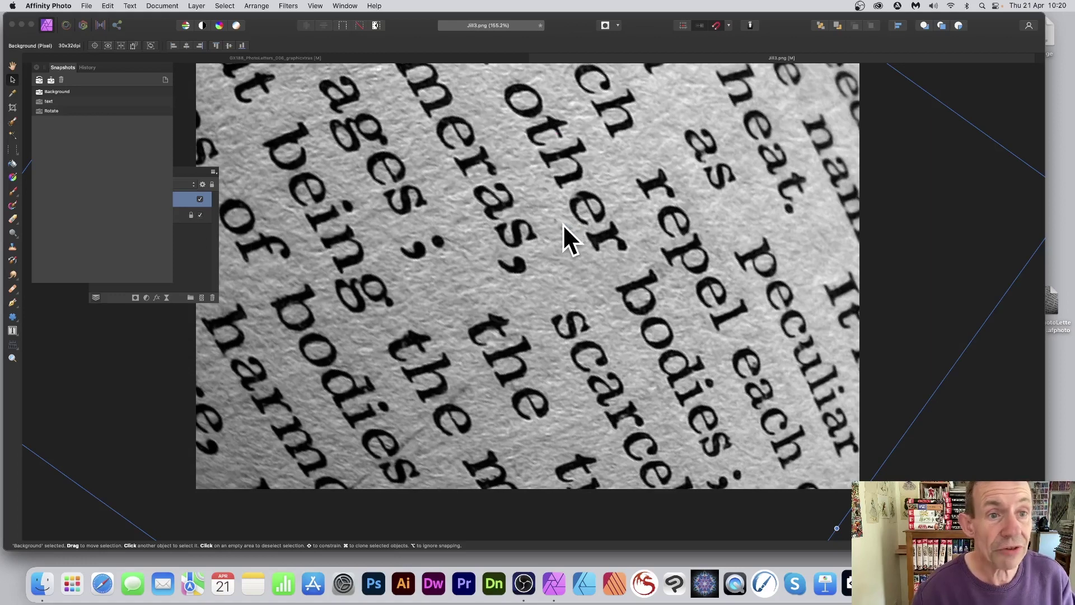
# Step back through the text transforms, duplicate the rotated text layer, and shrink and shift the copy.
pyautogui.press('super+z')
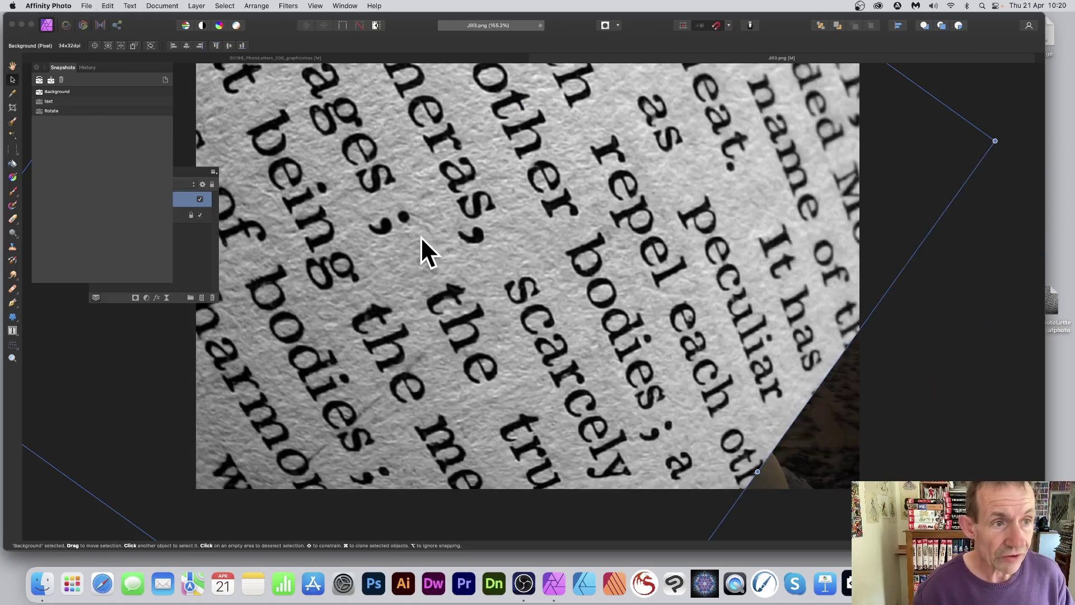
pyautogui.press('super+z')
pyautogui.press('super+z')
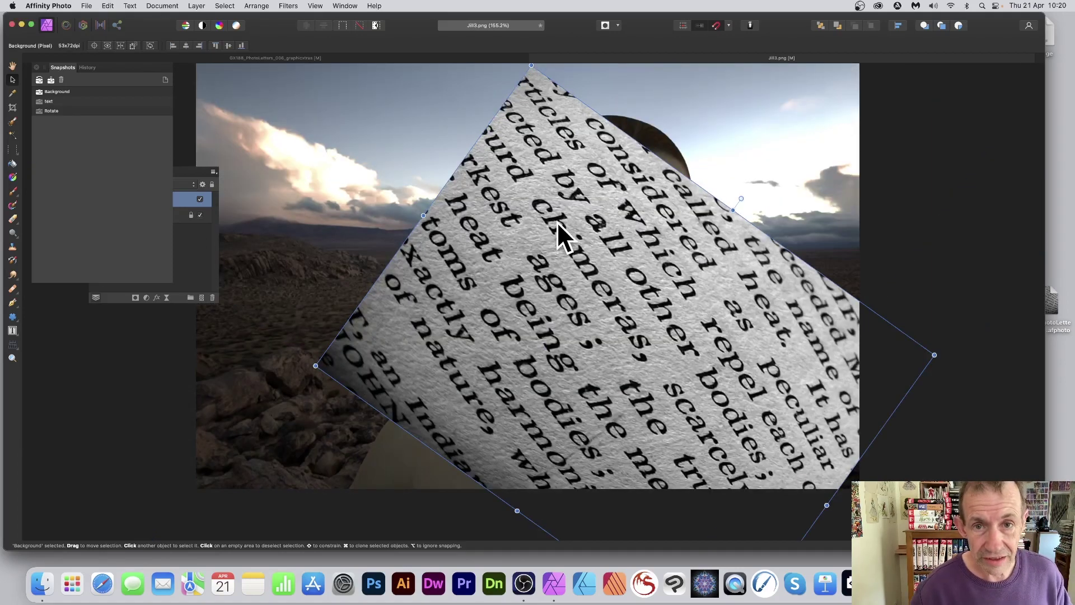
pyautogui.press('super+z')
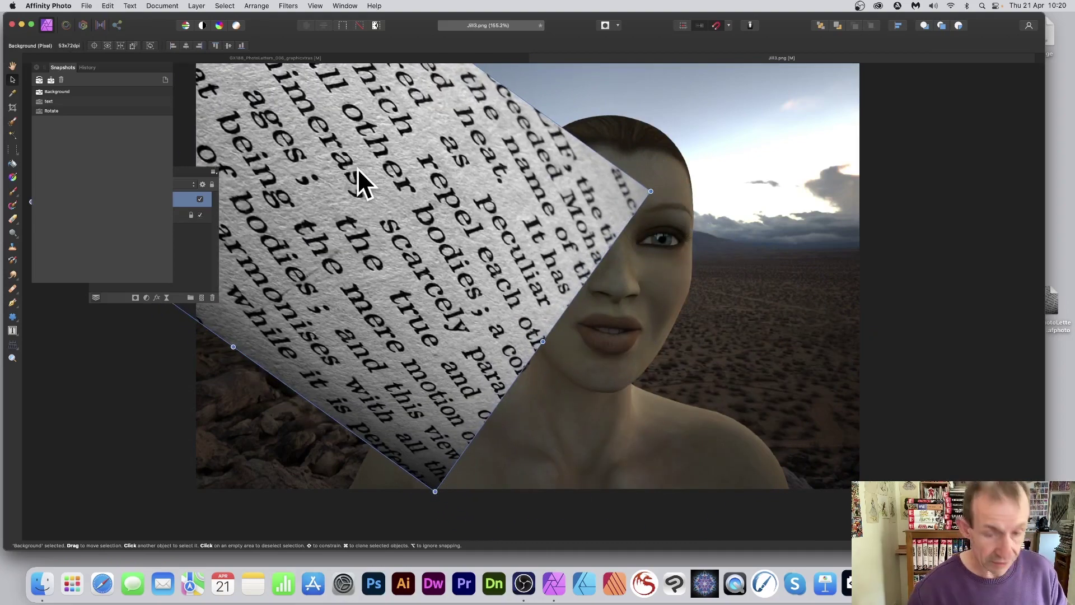
pyautogui.press('super+shift+z')
pyautogui.press('super+shift+z')
pyautogui.press('super+shift+z')
pyautogui.press('super+shift+z')
pyautogui.press('super+shift+z')
pyautogui.press('super+shift+z')
pyautogui.press('super+shift+z')
pyautogui.press('super+shift+z')
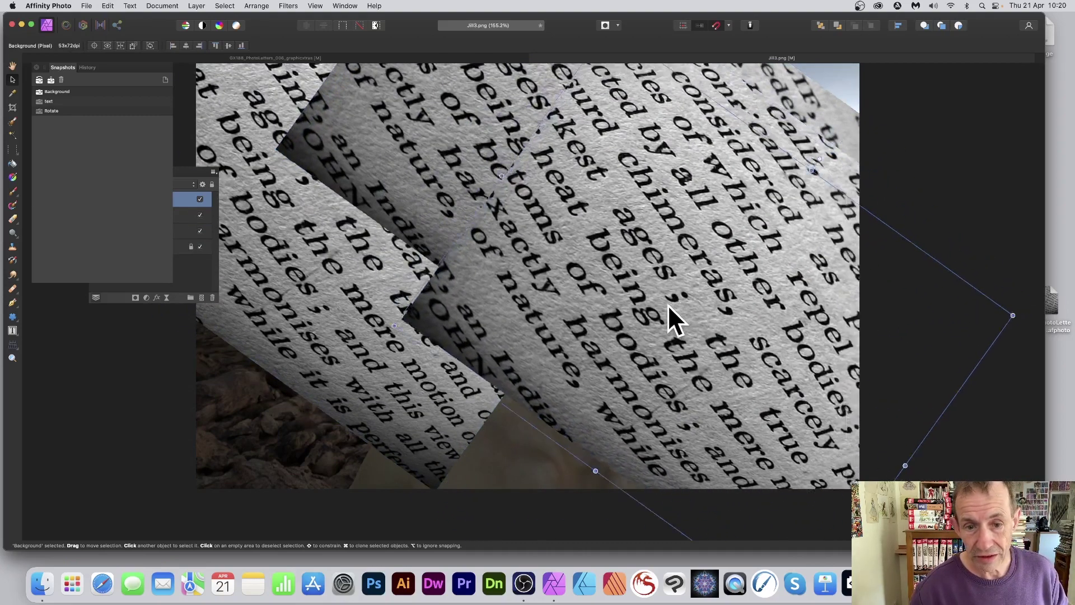
pyautogui.moveTo(532, 110); pyautogui.dragTo(593, 311)
pyautogui.moveTo(623, 420)
pyautogui.mouseDown()
pyautogui.moveTo(567, 376)
pyautogui.moveTo(298, 383)
pyautogui.moveTo(231, 358)
pyautogui.moveTo(471, 210)
pyautogui.mouseUp()
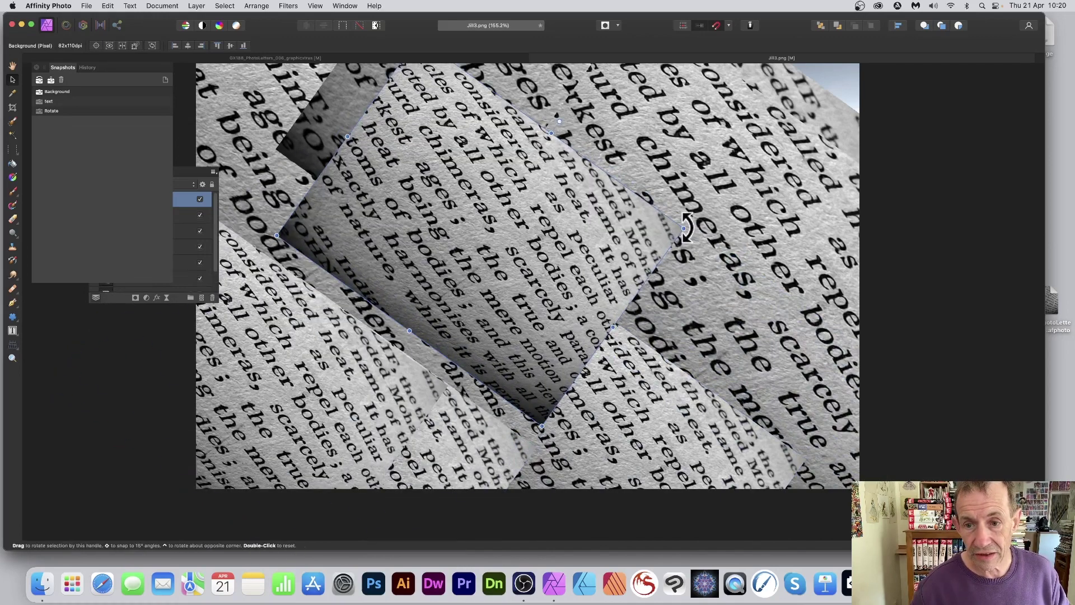
# Resize, tilt and reposition the cloned text pieces so they overlap across the canvas.
pyautogui.moveTo(684, 227)
pyautogui.mouseDown()
pyautogui.moveTo(636, 41)
pyautogui.moveTo(548, 77)
pyautogui.mouseUp()
pyautogui.moveTo(564, 194); pyautogui.dragTo(586, 227)
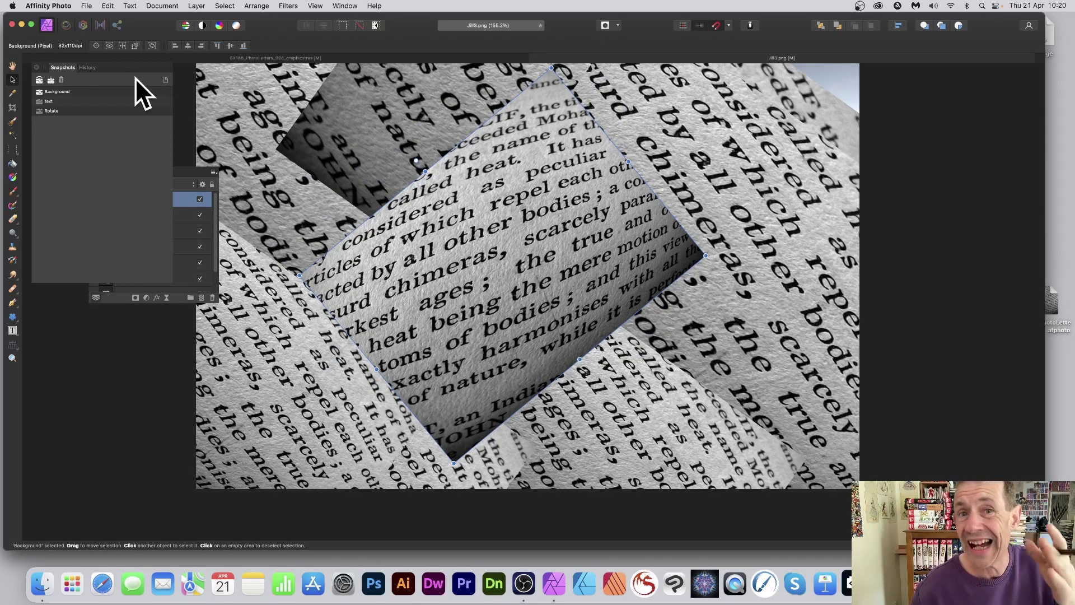
pyautogui.moveTo(595, 172); pyautogui.dragTo(849, 82)
pyautogui.moveTo(713, 148); pyautogui.dragTo(400, 174)
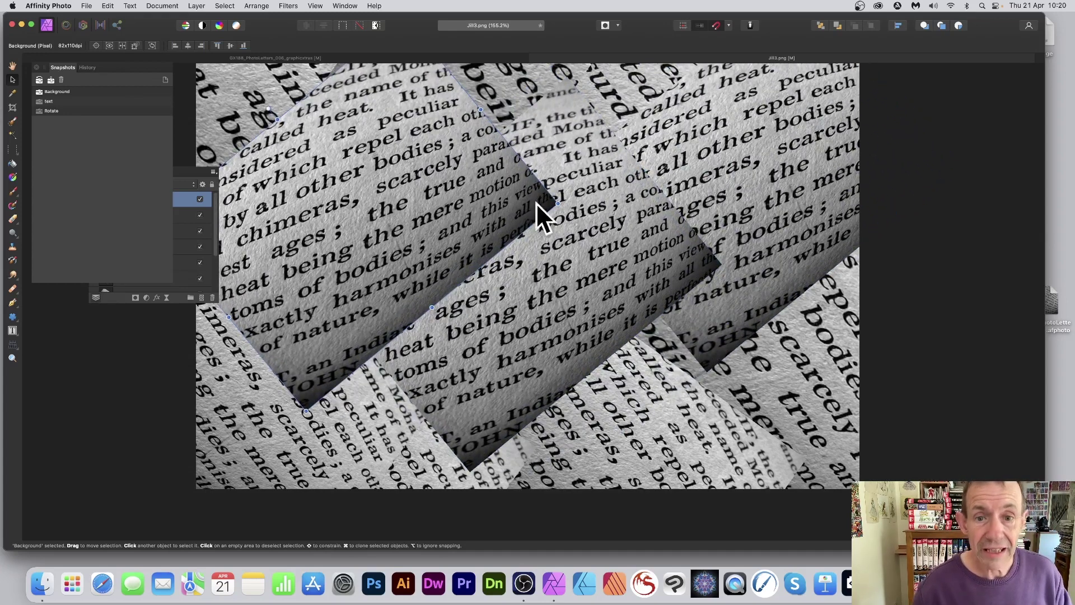
pyautogui.moveTo(553, 201); pyautogui.dragTo(401, 220)
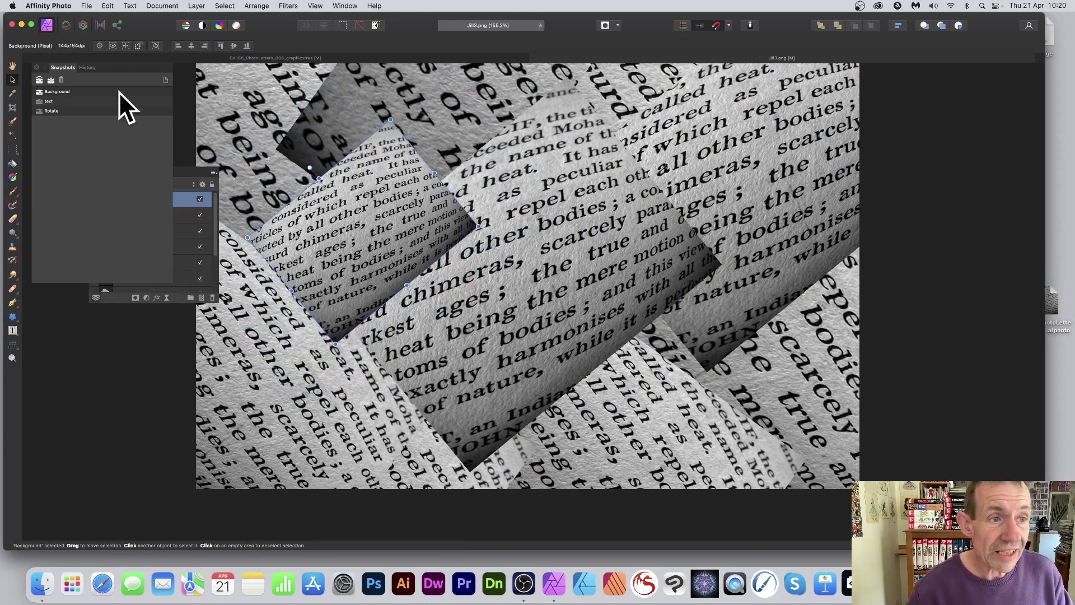
# Save a snapshot named 'Jumble', then undo one step to an earlier arrangement.
pyautogui.click(49, 79)
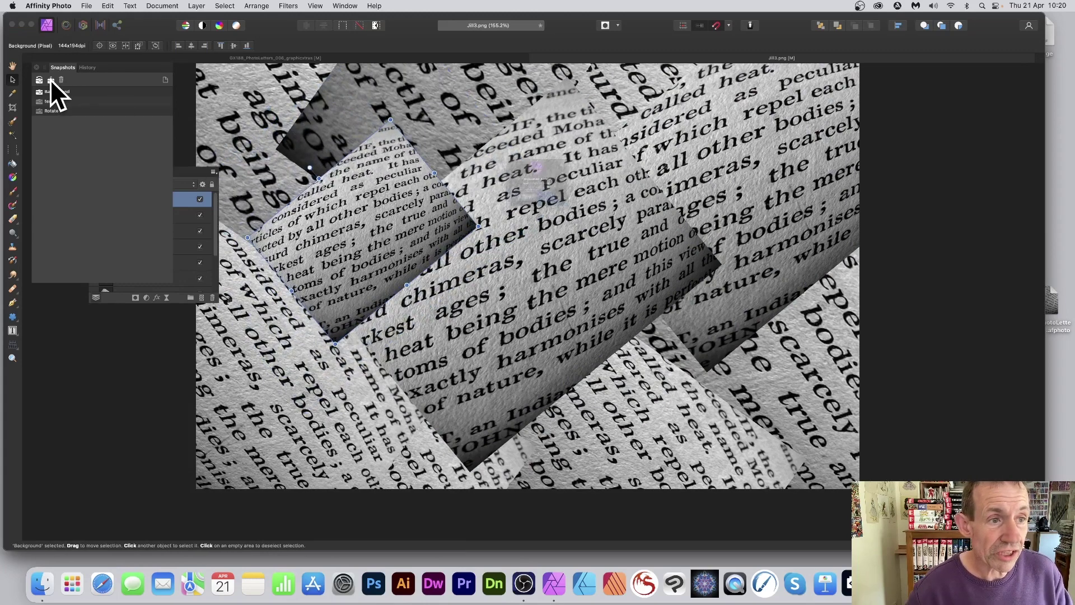
pyautogui.write('Jumble')
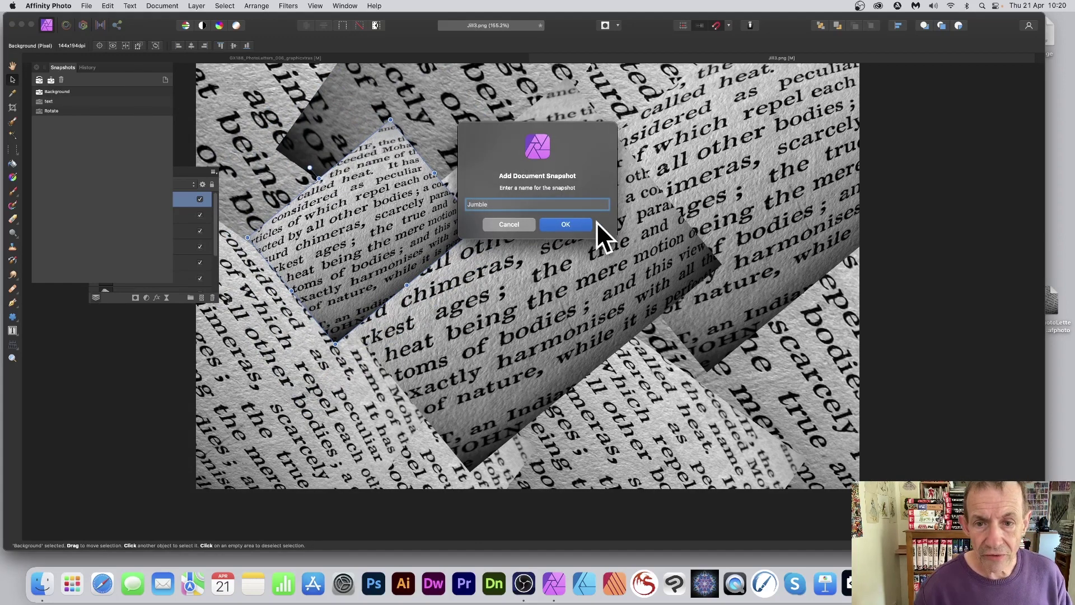
pyautogui.click(579, 222)
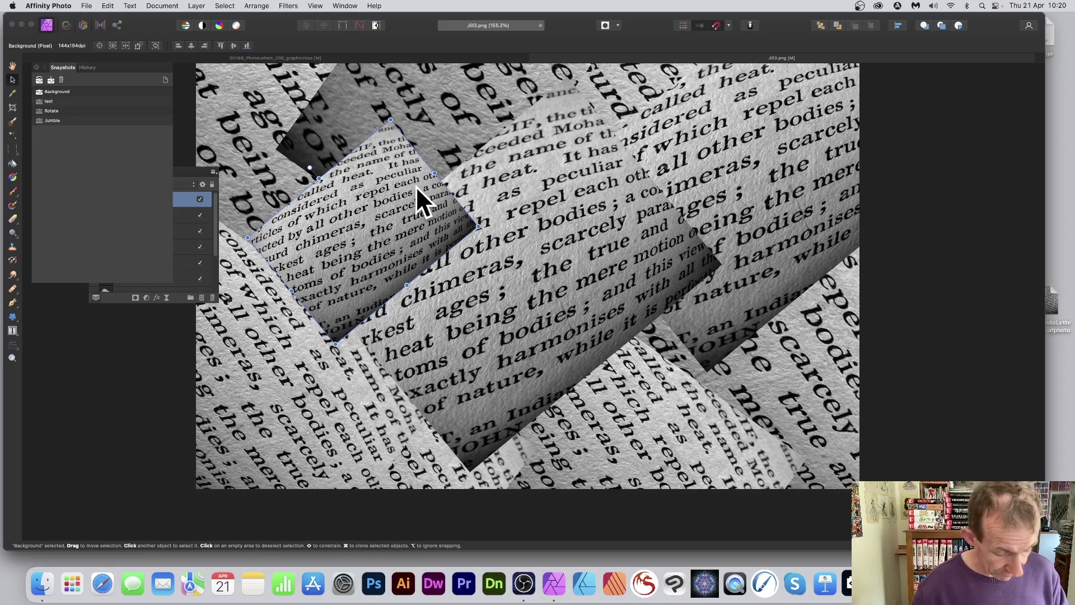
pyautogui.press('super+z')
pyautogui.press('super+z')
pyautogui.press('super+z')
pyautogui.press('super+z')
pyautogui.press('super+z')
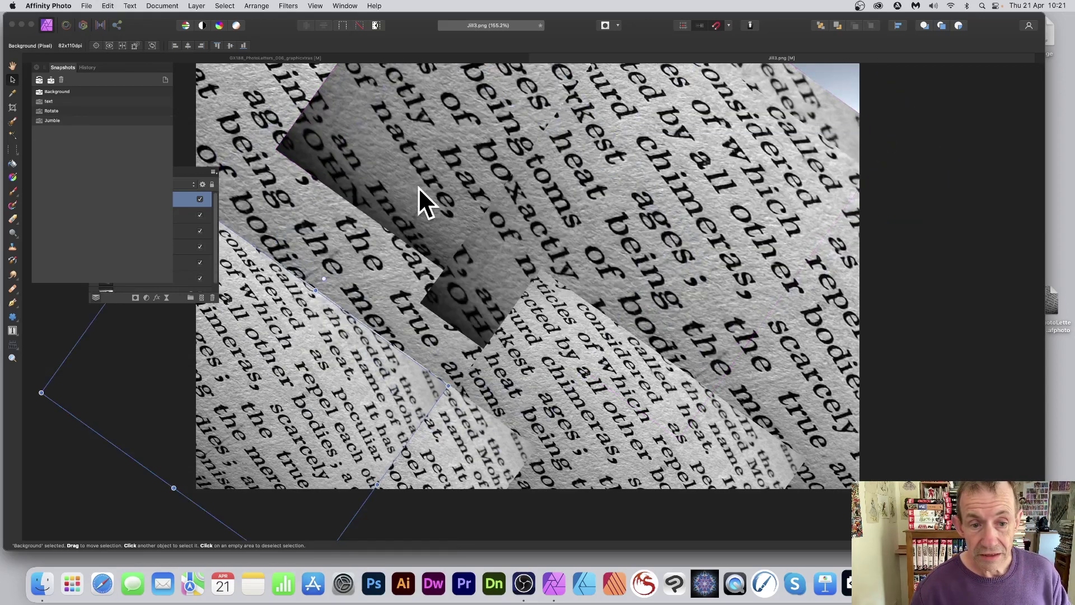
# Rotate the background text layer to a new angle and clear the layer selection.
pyautogui.click(56, 322)
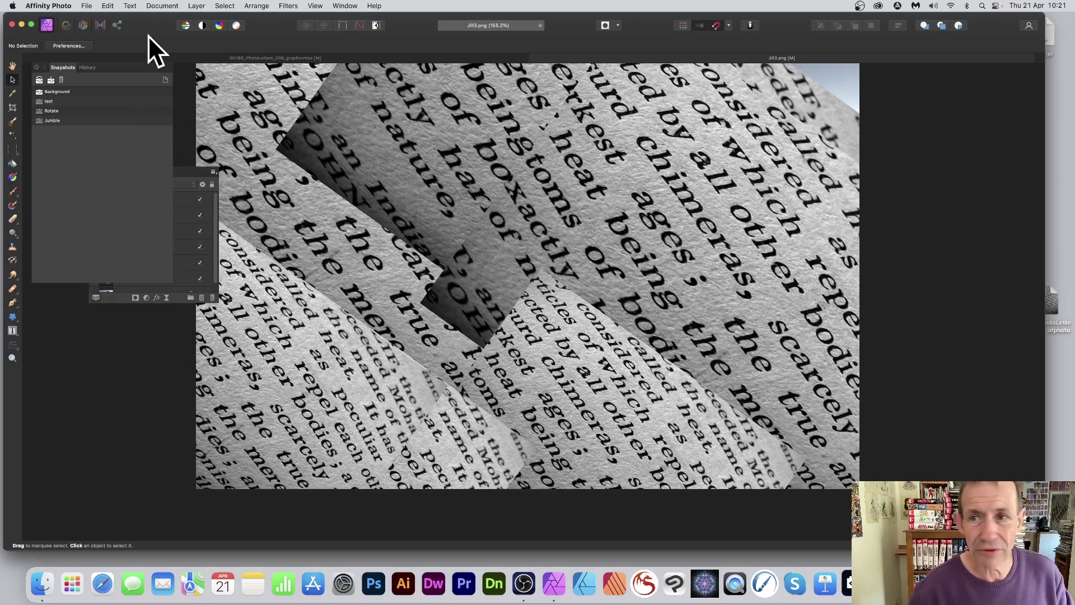
pyautogui.click(819, 130)
pyautogui.moveTo(828, 110); pyautogui.dragTo(882, 84)
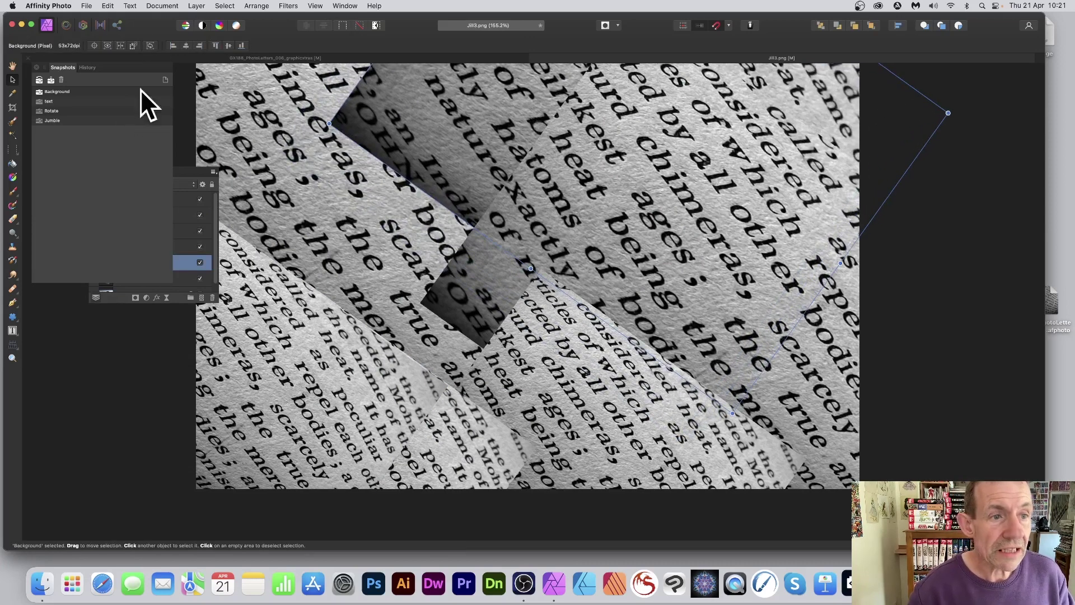
pyautogui.click(47, 391)
pyautogui.click(45, 339)
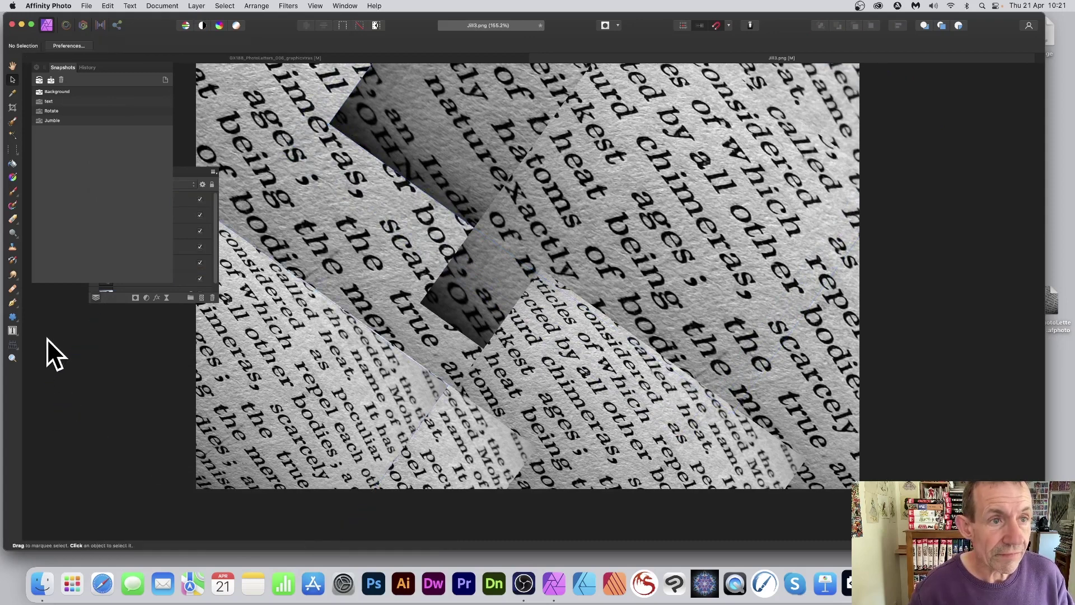
pyautogui.click(198, 5)
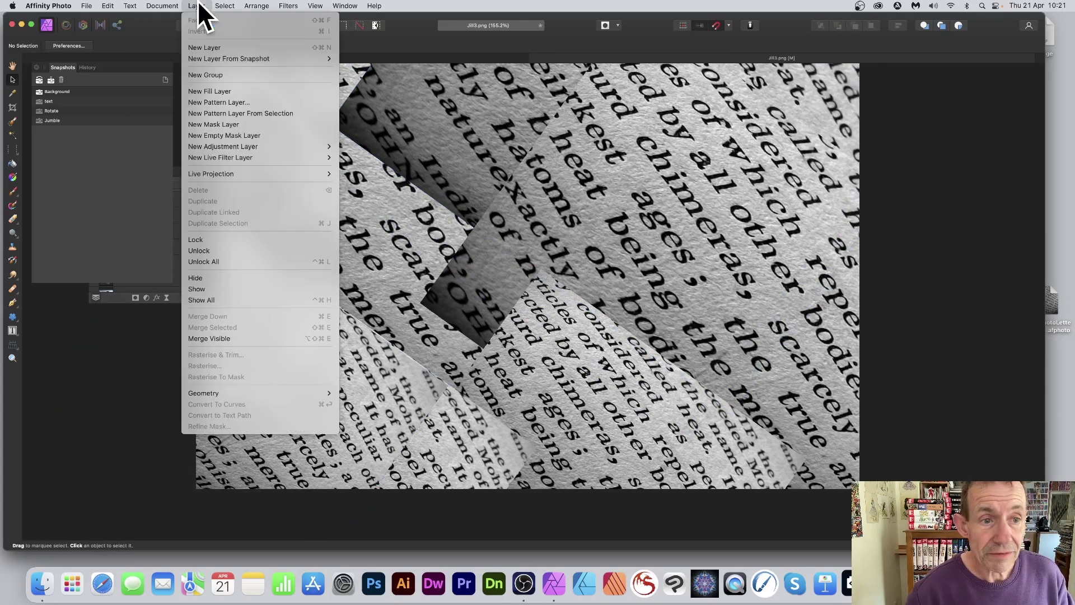
# Add a Gradient Map adjustment with its middle colour stop set to purple.
pyautogui.moveTo(230, 146)
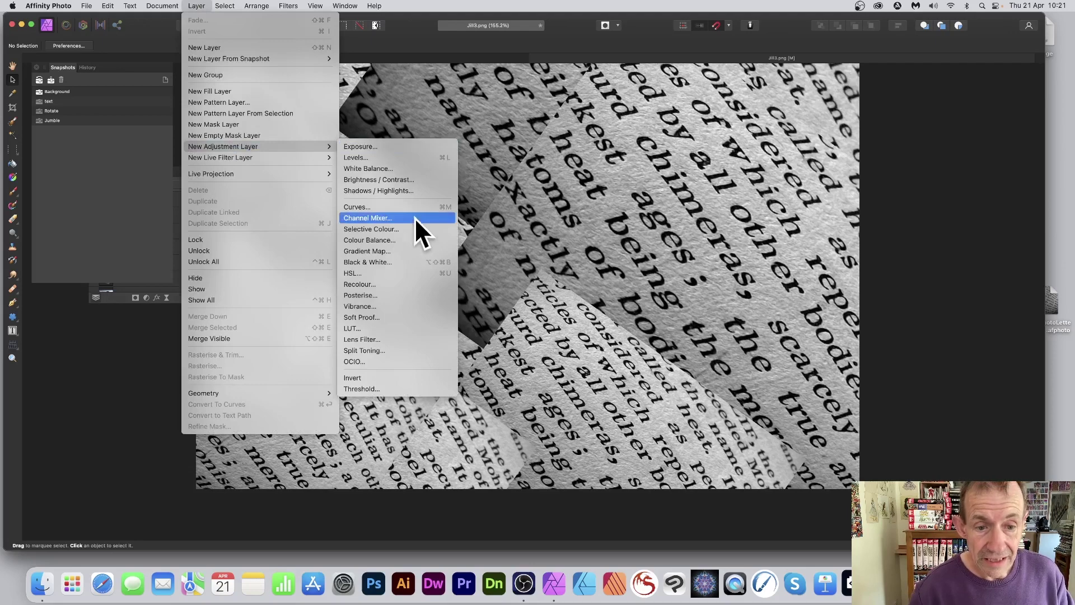
pyautogui.click(383, 251)
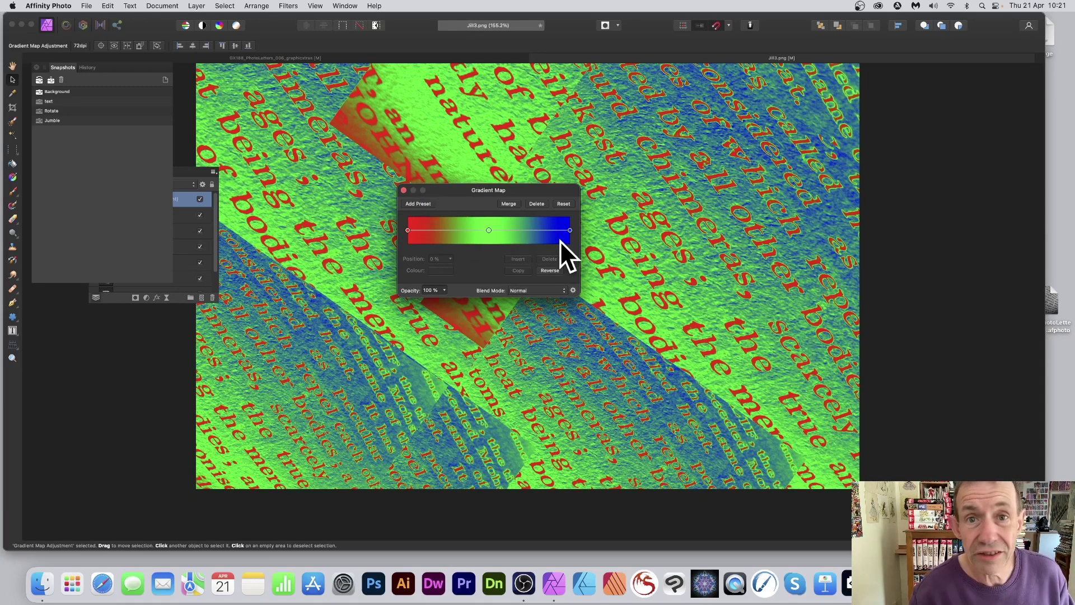
pyautogui.click(489, 230)
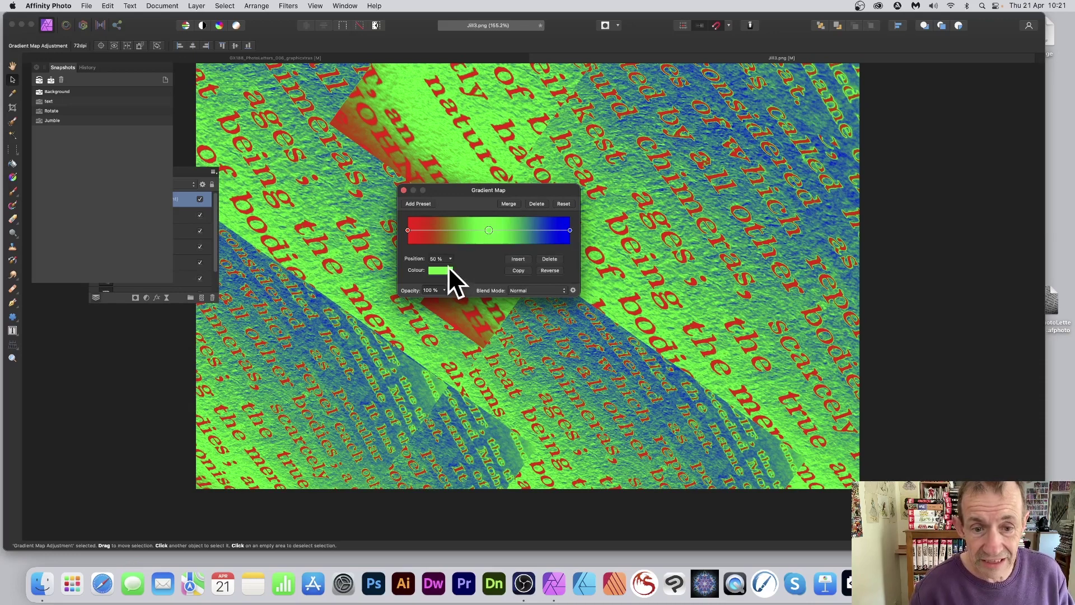
pyautogui.click(445, 268)
pyautogui.moveTo(494, 359)
pyautogui.mouseDown()
pyautogui.moveTo(513, 366)
pyautogui.moveTo(502, 364)
pyautogui.mouseUp()
pyautogui.click(485, 252)
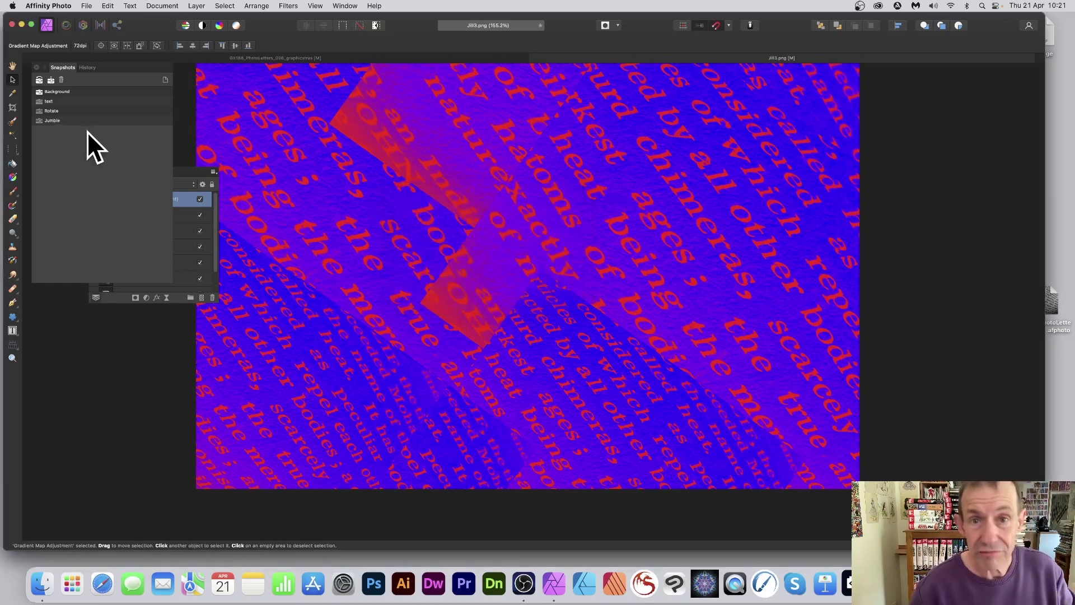
# Save a snapshot named 'Purple', then remove the gradient map to return to greyscale.
pyautogui.click(50, 80)
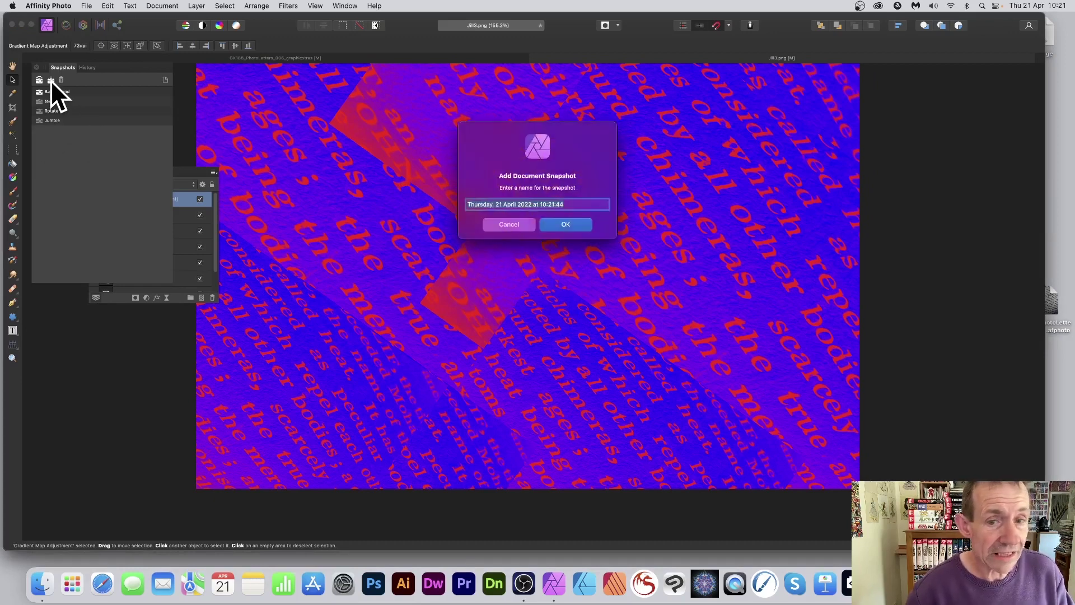
pyautogui.write('Purple')
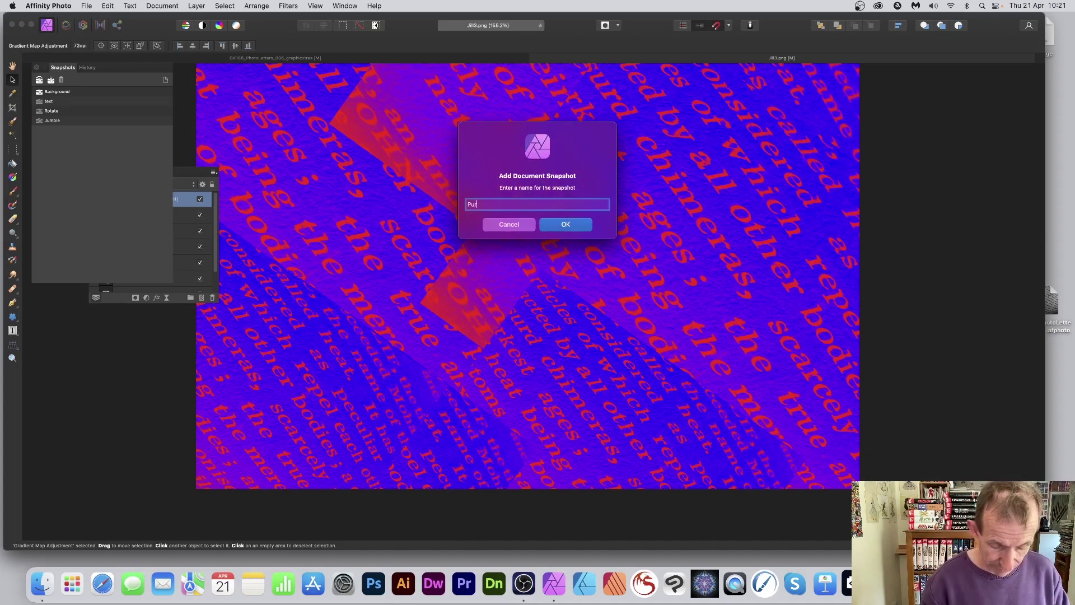
pyautogui.click(570, 224)
pyautogui.press('BackSpace')
pyautogui.press('BackSpace')
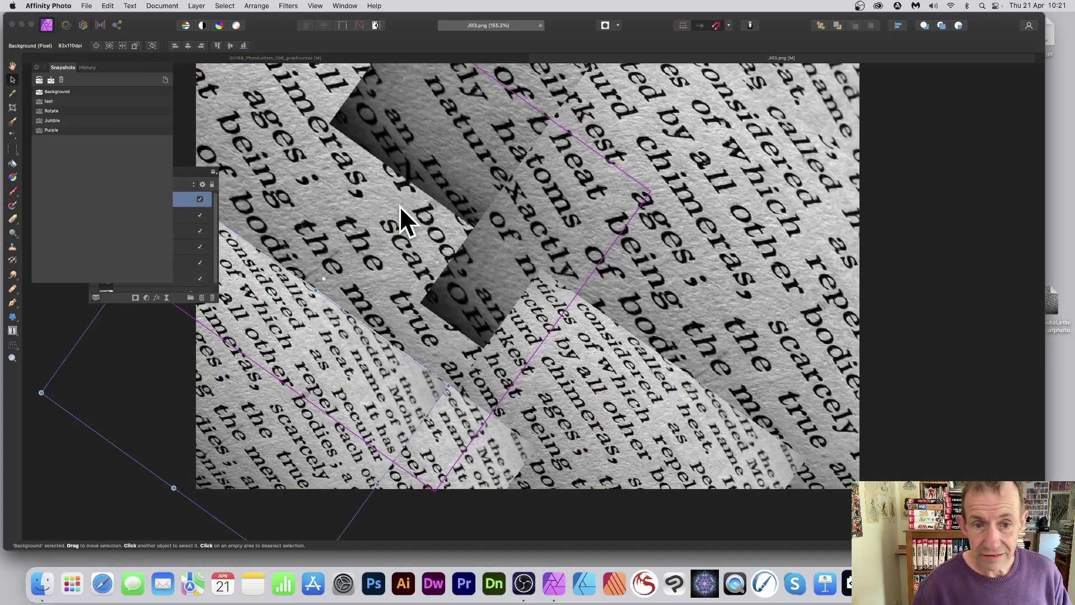
# Delete the extra text layers and undo back to the single unrotated full-canvas text layer.
pyautogui.press('BackSpace')
pyautogui.press('BackSpace')
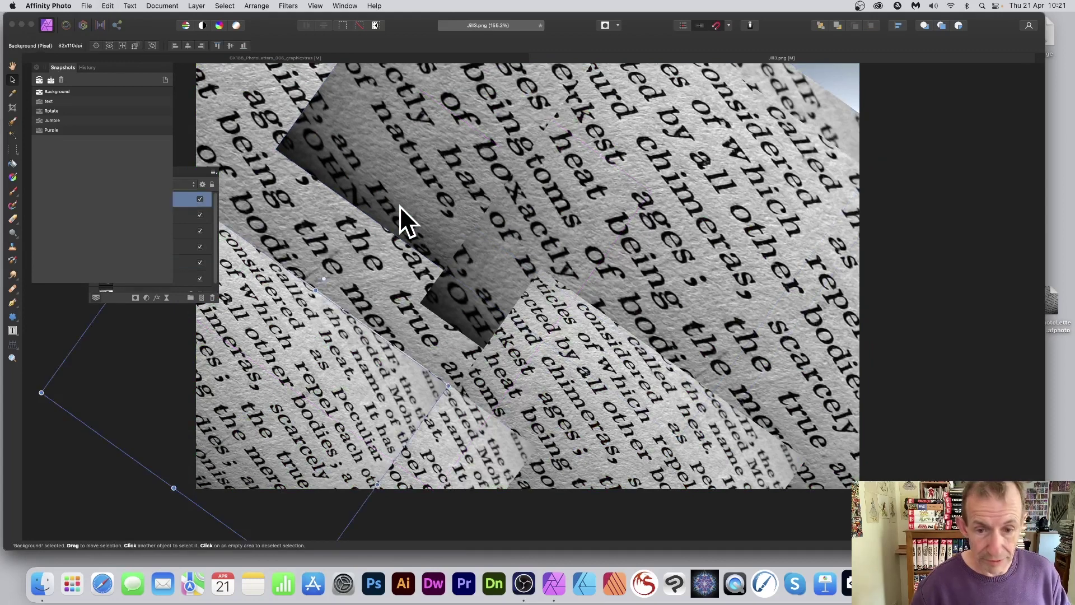
pyautogui.press('BackSpace')
pyautogui.press('BackSpace')
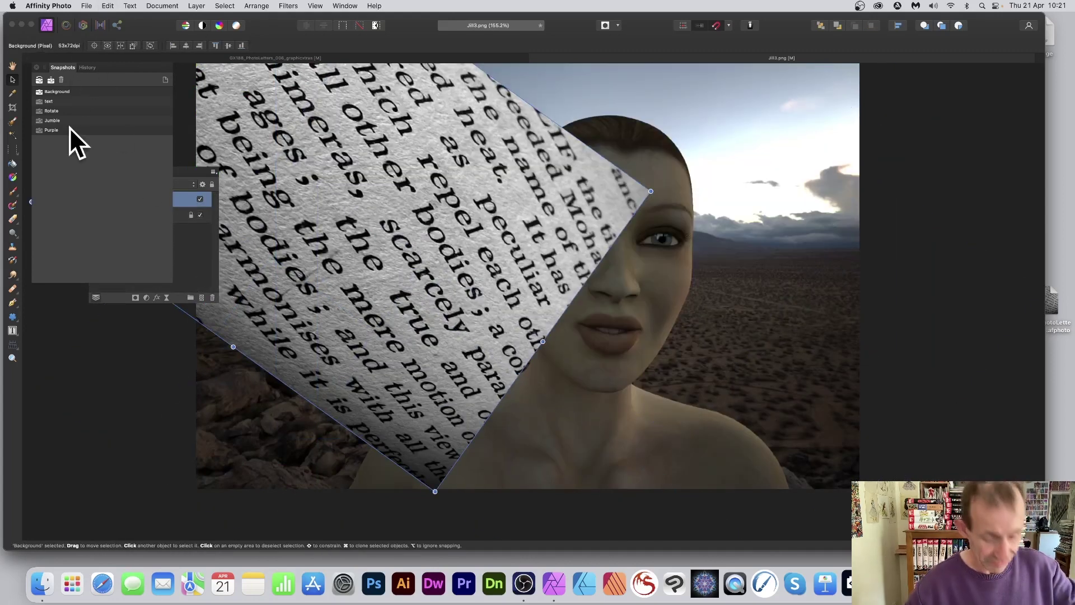
pyautogui.press('super+z')
pyautogui.press('super+z')
pyautogui.press('super+z')
pyautogui.press('super+z')
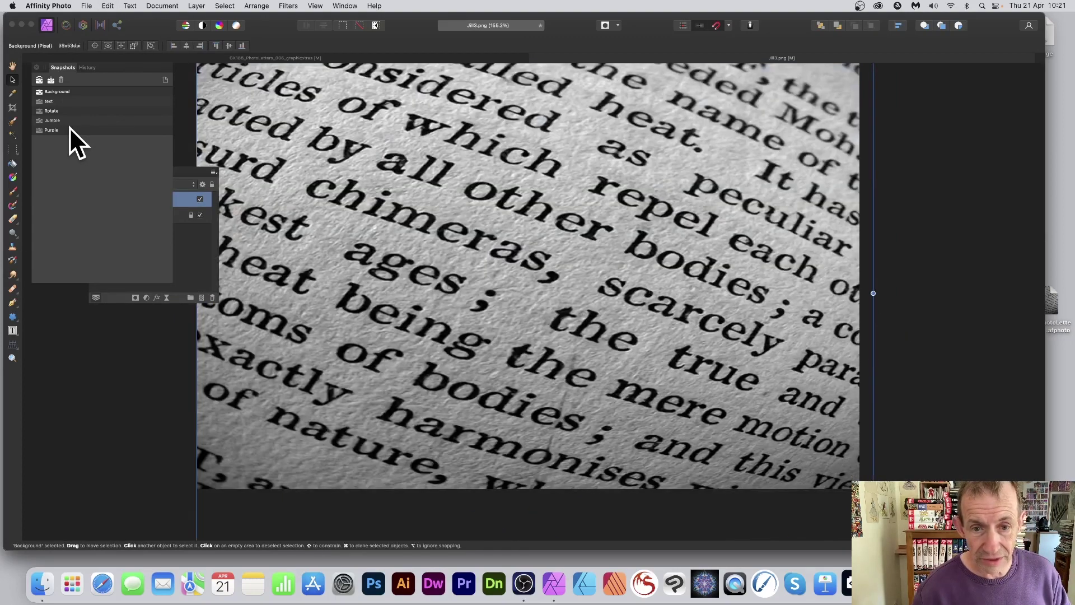
# Apply a 21.1 px Gaussian Blur to the text layer.
pyautogui.click(288, 6)
pyautogui.moveTo(305, 19)
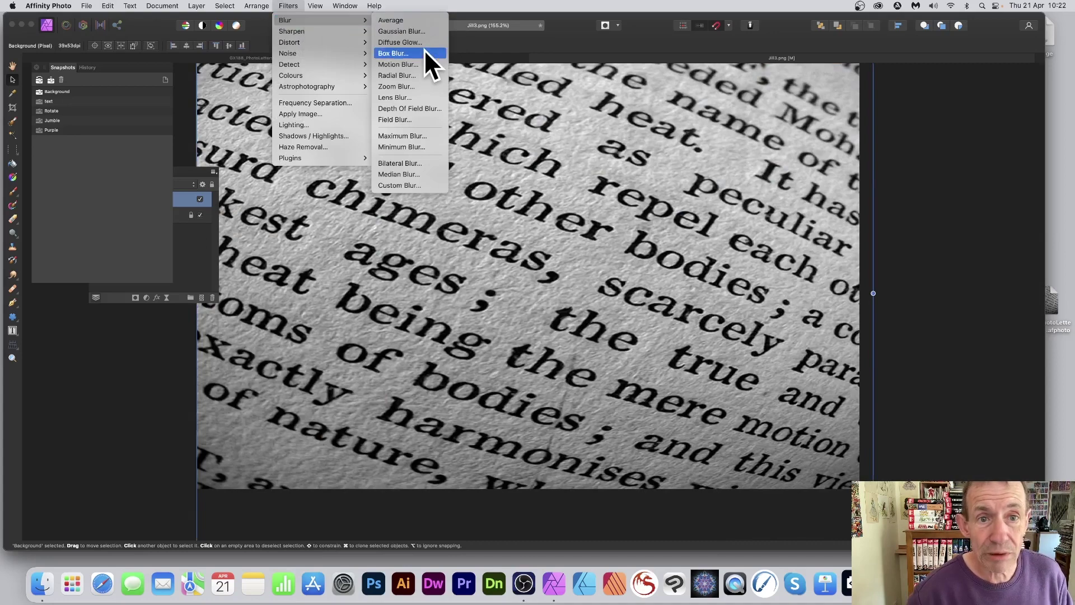
pyautogui.click(419, 31)
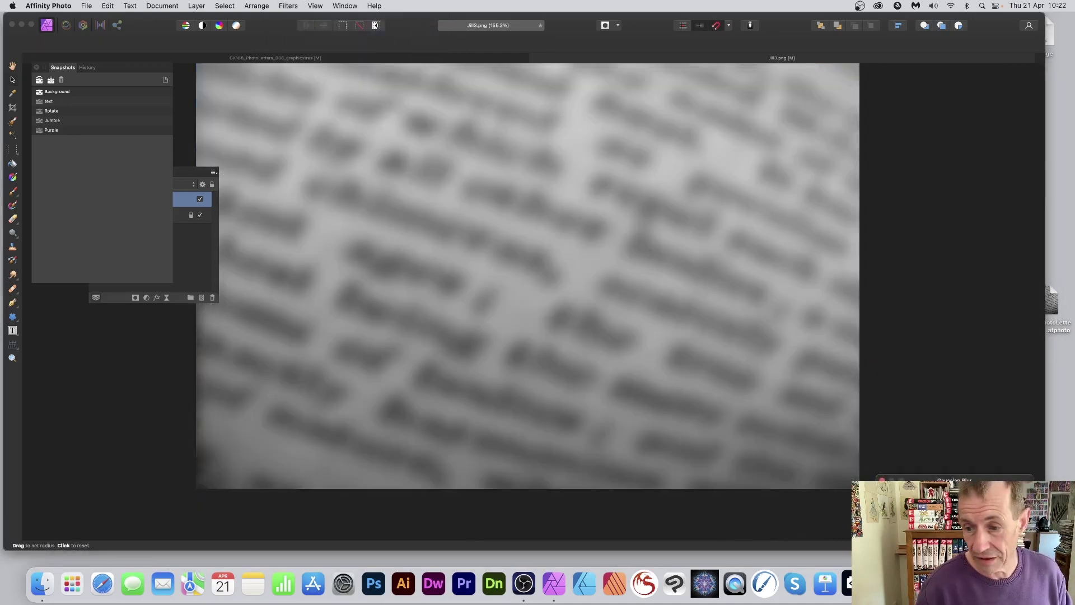
pyautogui.moveTo(632, 367); pyautogui.dragTo(430, 257)
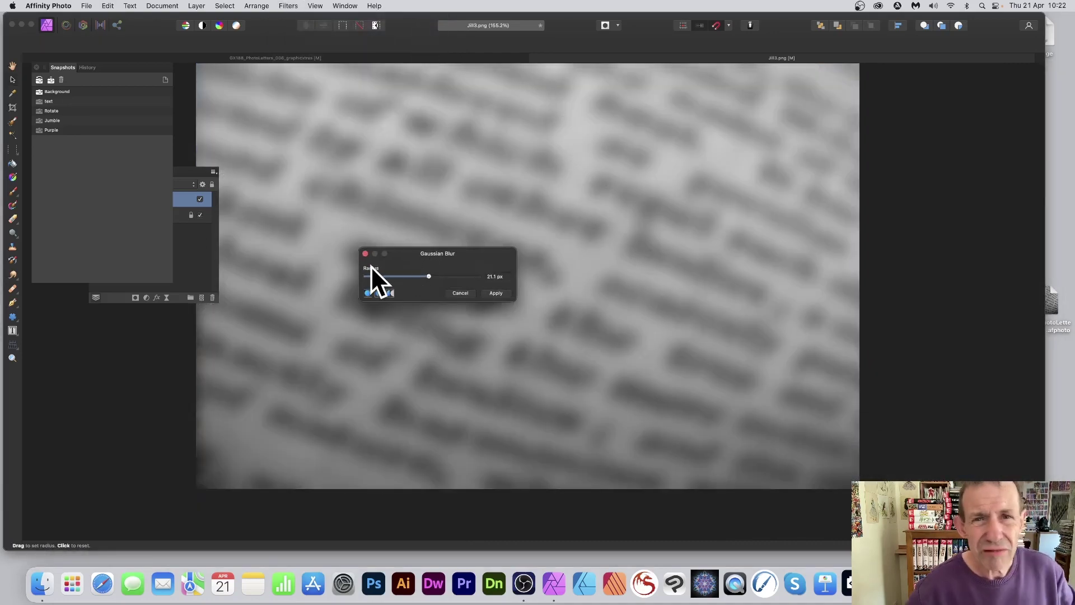
pyautogui.click(496, 293)
# Save a document snapshot named 'Blur'.
pyautogui.click(51, 80)
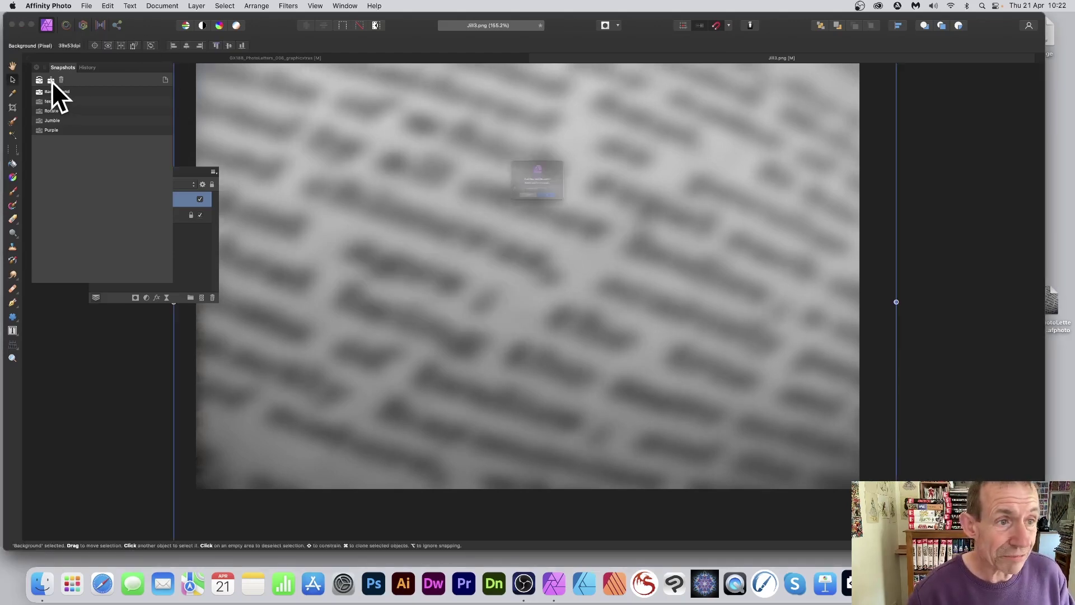
pyautogui.write('Blur')
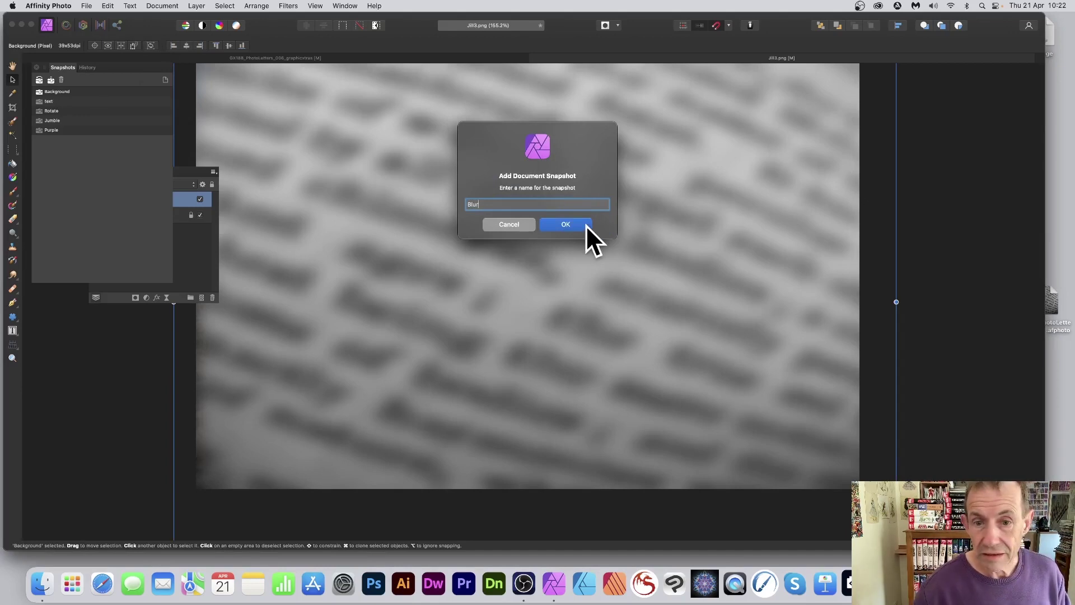
pyautogui.click(586, 225)
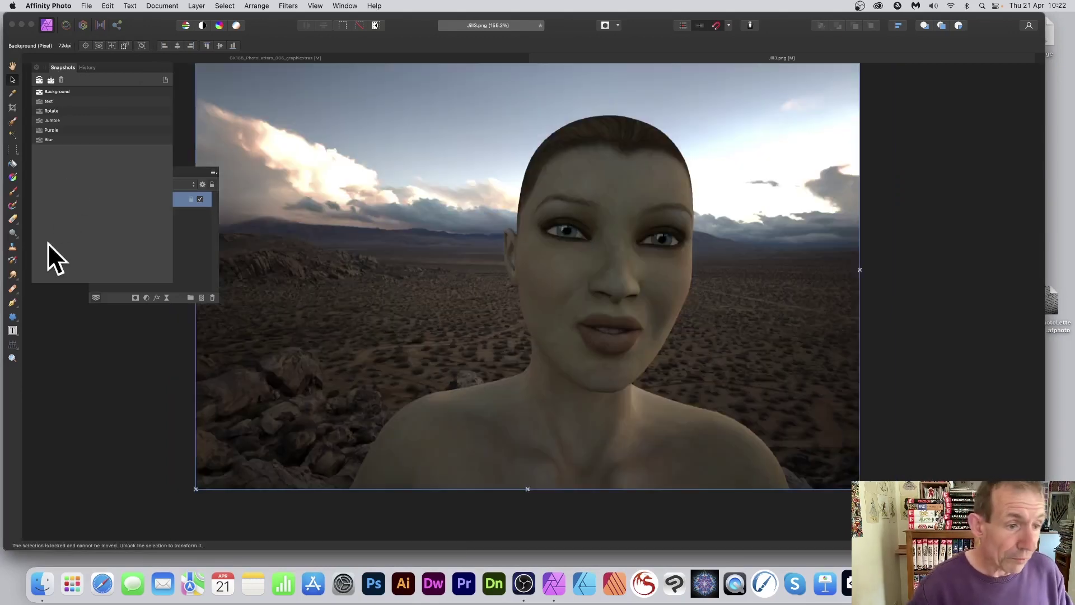
# Draw a text frame over the sky and desert left of the face using the Frame Text Tool.
pyautogui.click(12, 330)
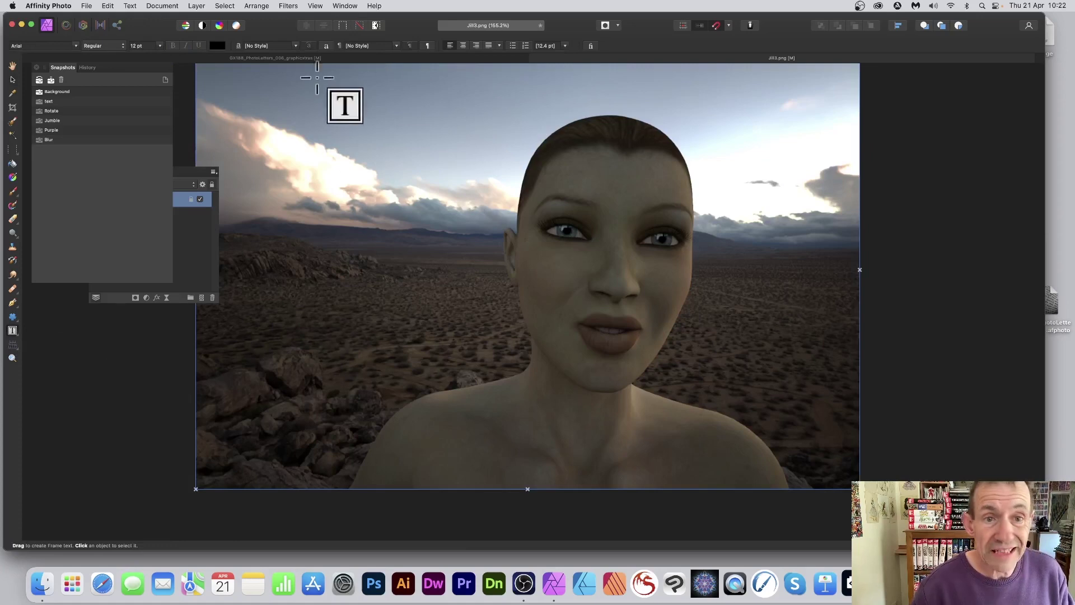
pyautogui.click(13, 330)
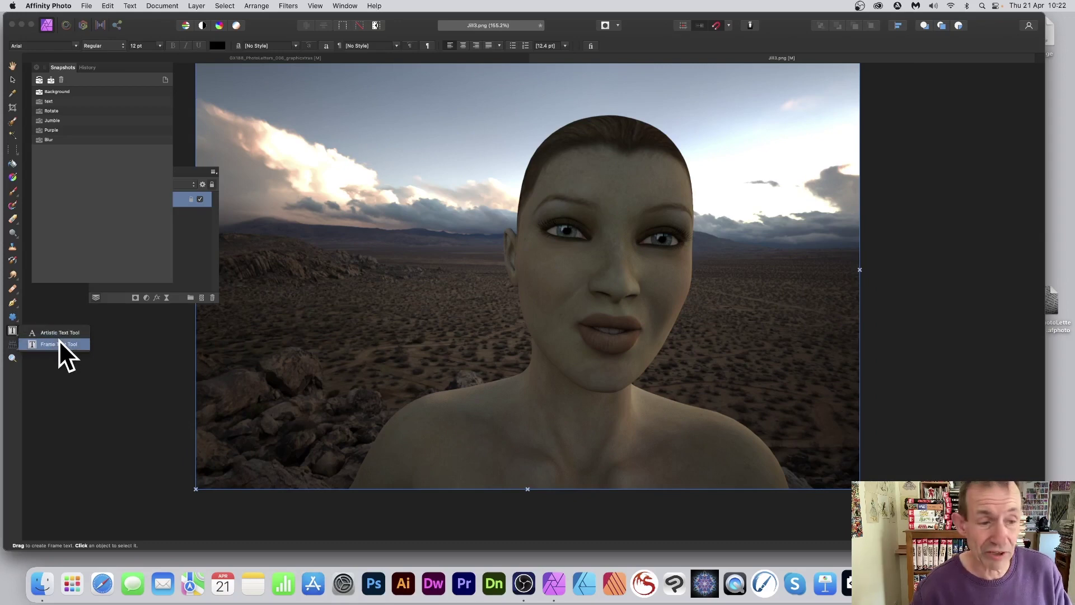
pyautogui.click(59, 343)
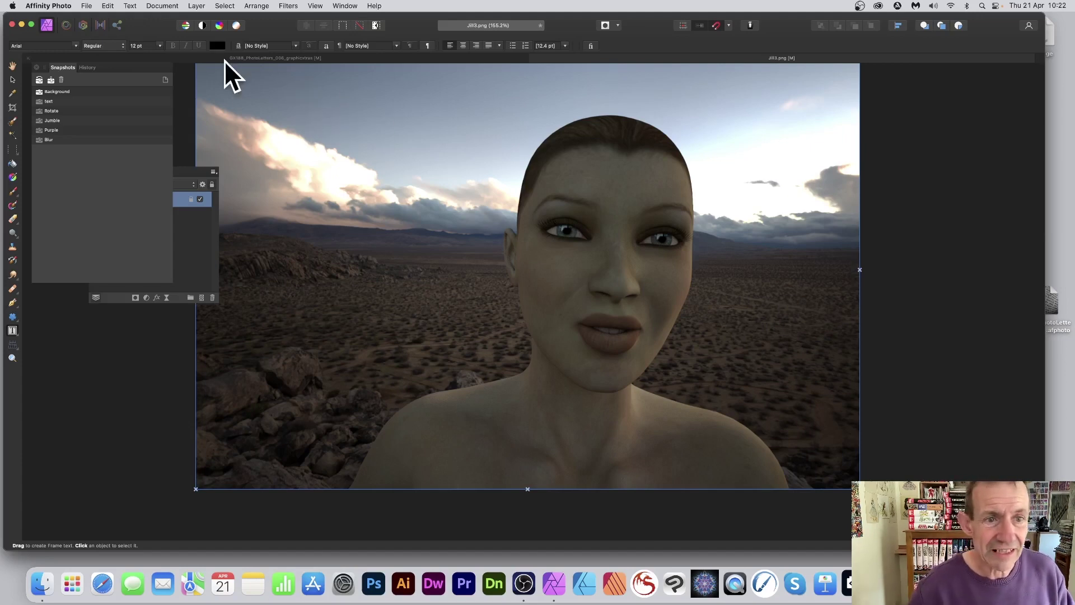
pyautogui.moveTo(236, 87); pyautogui.dragTo(562, 350)
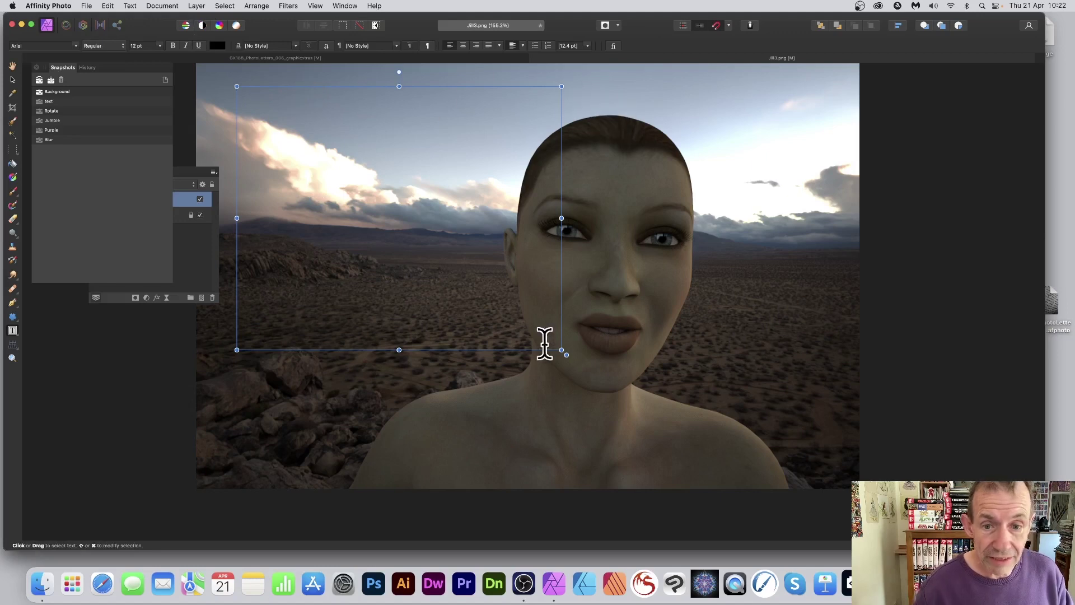
pyautogui.click(129, 6)
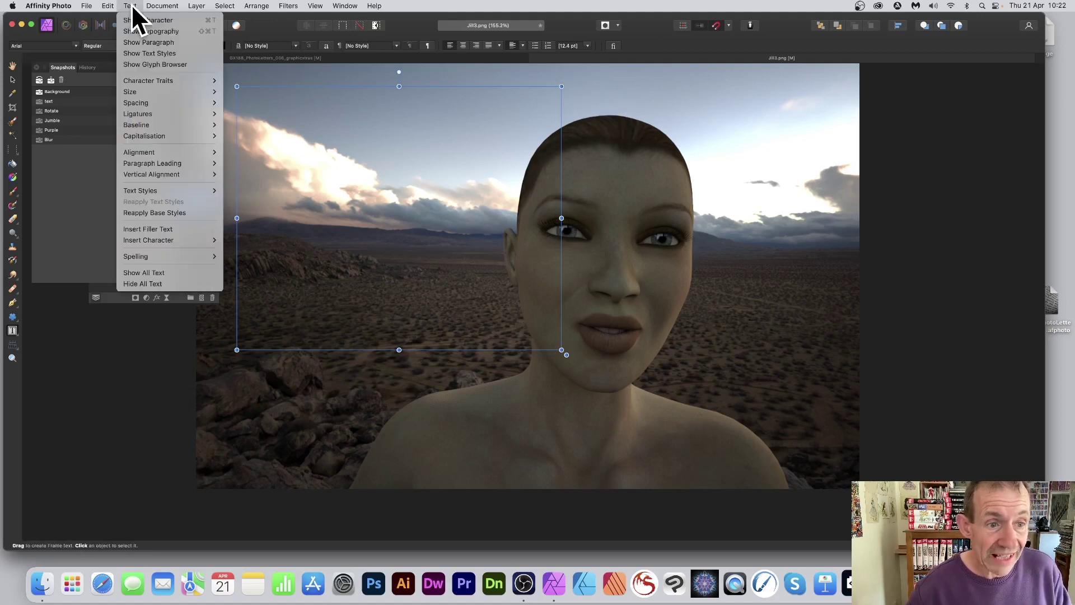
# Fill the frame with filler text, then enlarge it and reposition it over the portrait.
pyautogui.click(156, 230)
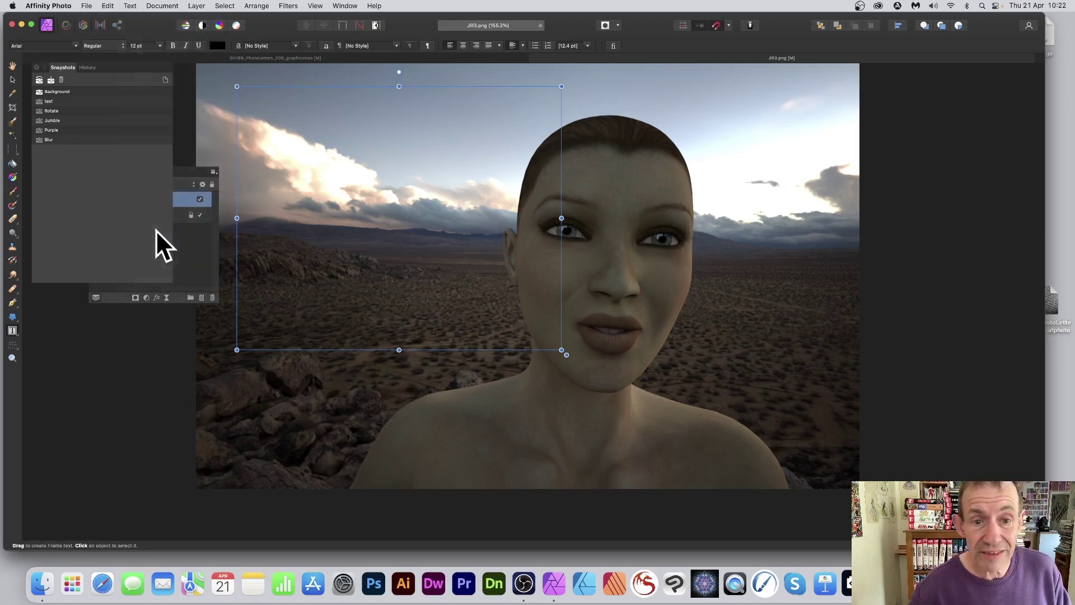
pyautogui.click(13, 80)
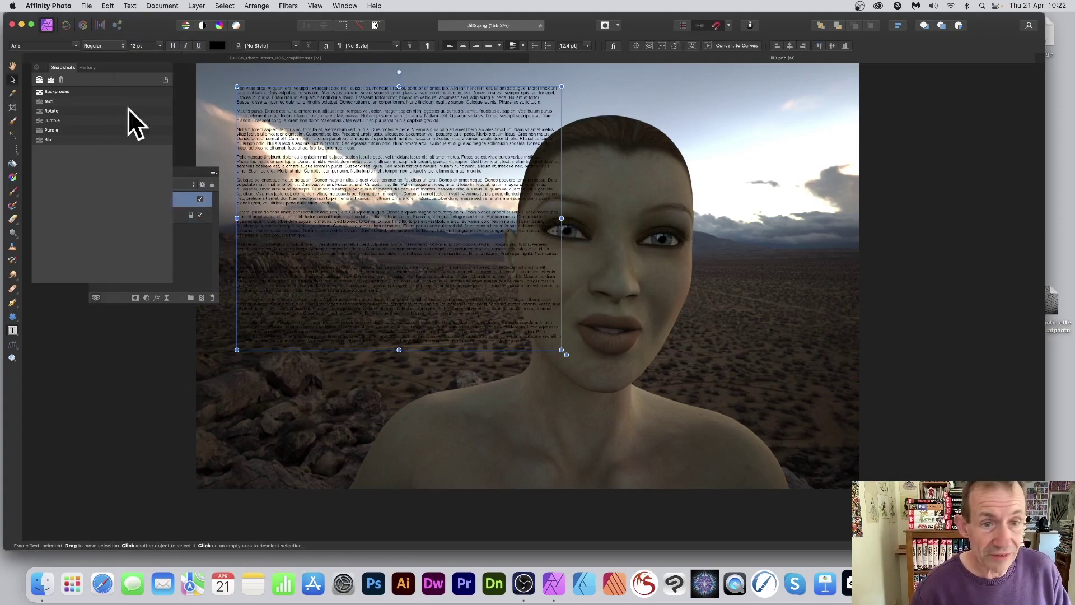
pyautogui.moveTo(566, 354); pyautogui.dragTo(660, 432)
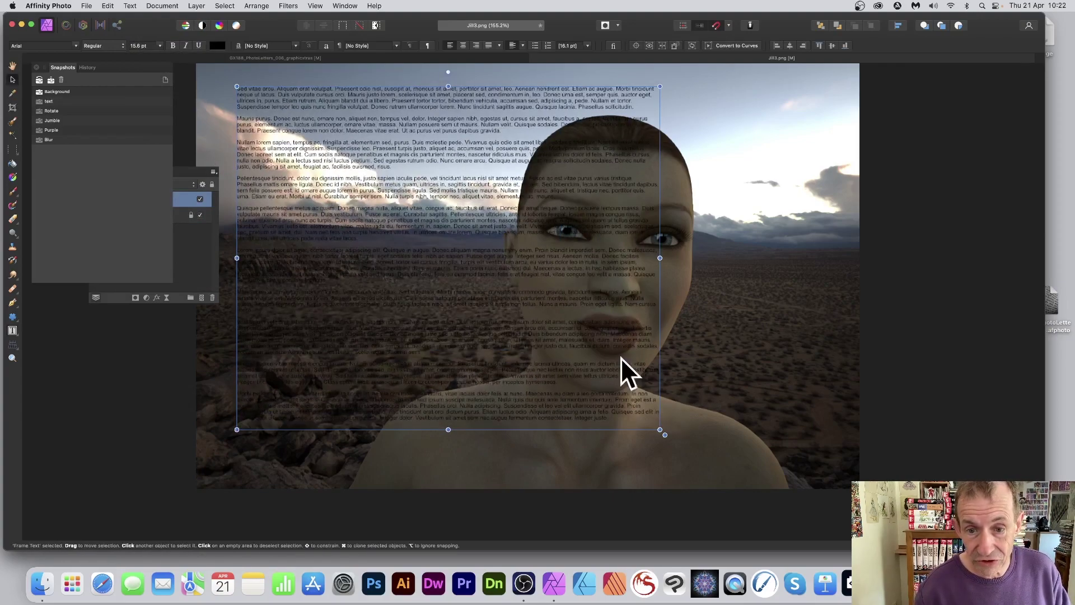
pyautogui.moveTo(475, 259); pyautogui.dragTo(496, 241)
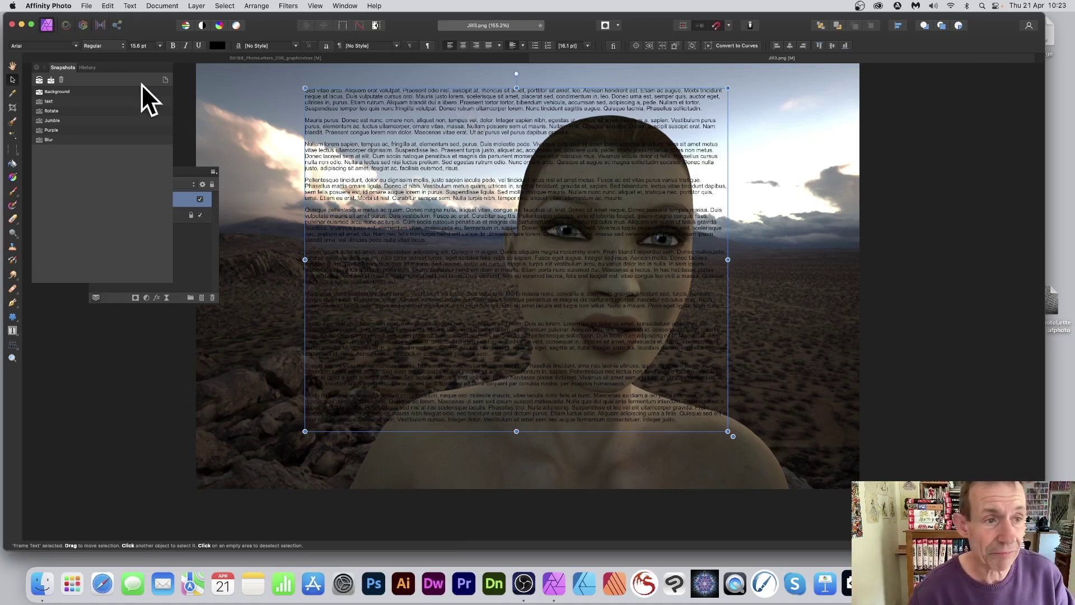
# Save a new snapshot named 'filler text'.
pyautogui.click(51, 79)
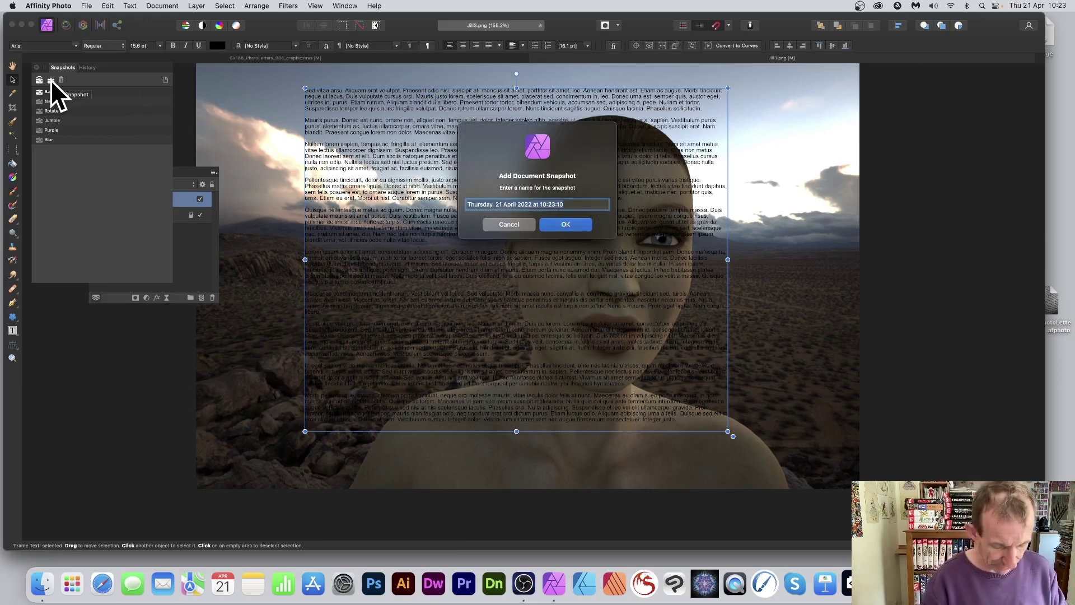
pyautogui.write('filter')
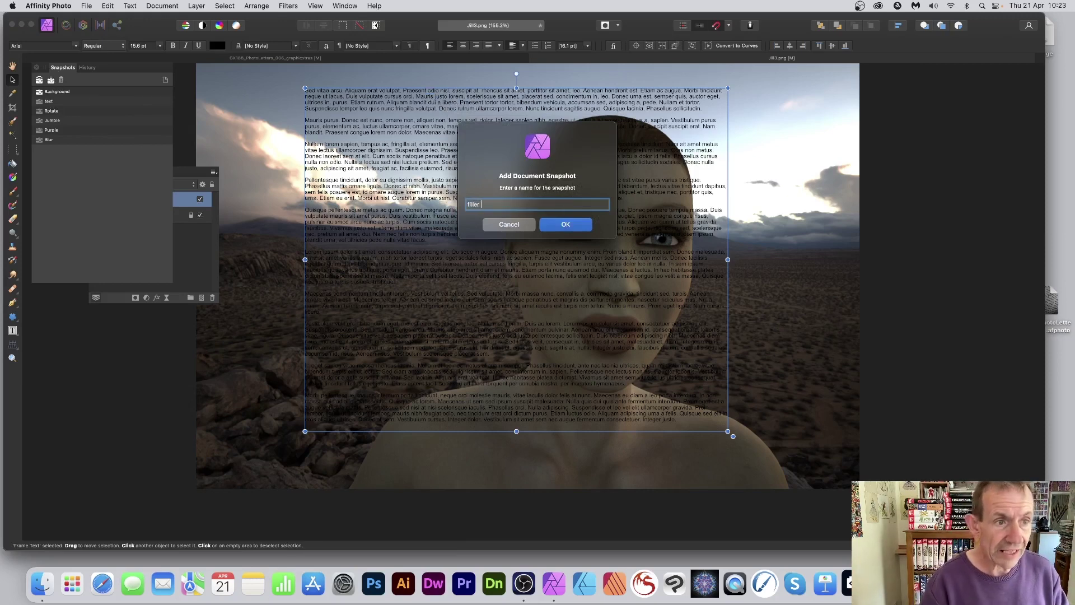
pyautogui.write(' text')
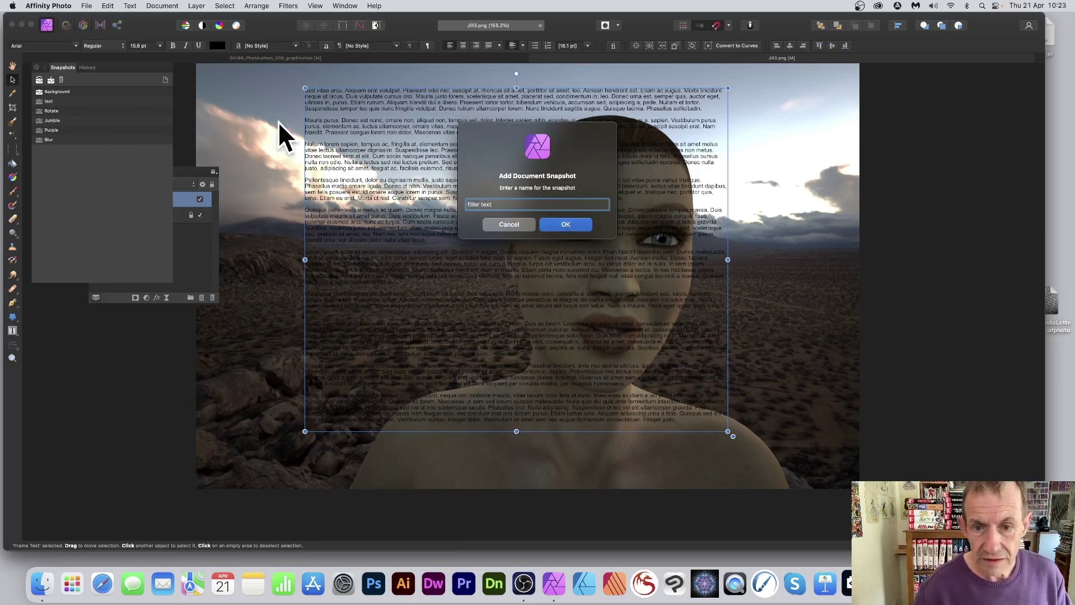
pyautogui.click(566, 224)
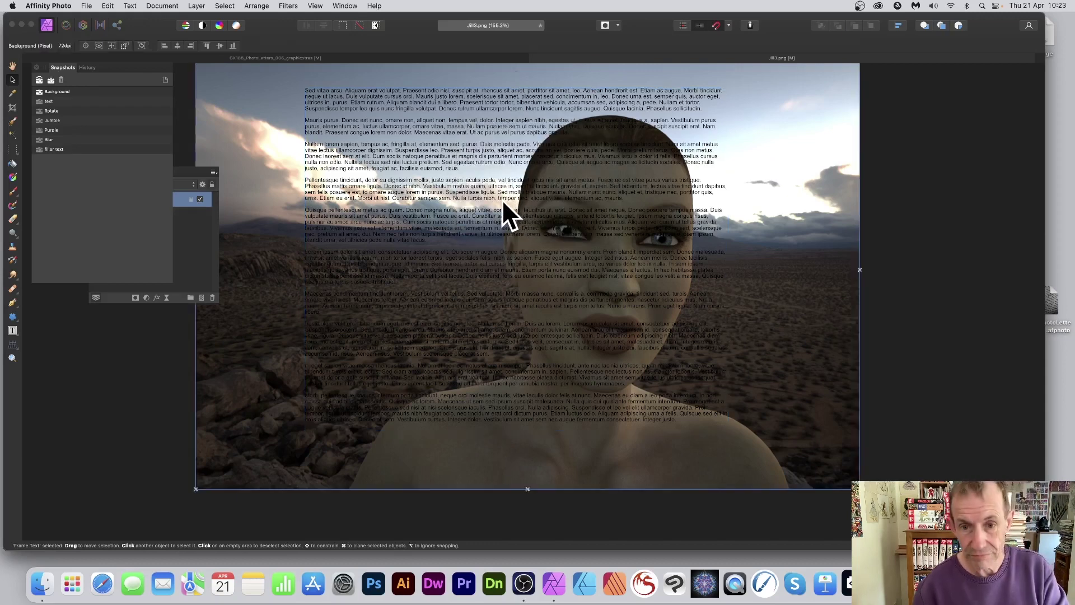
# Delete the text frame layer, select the Background layer, and review History before returning to Snapshots.
pyautogui.press('Delete')
pyautogui.click(108, 360)
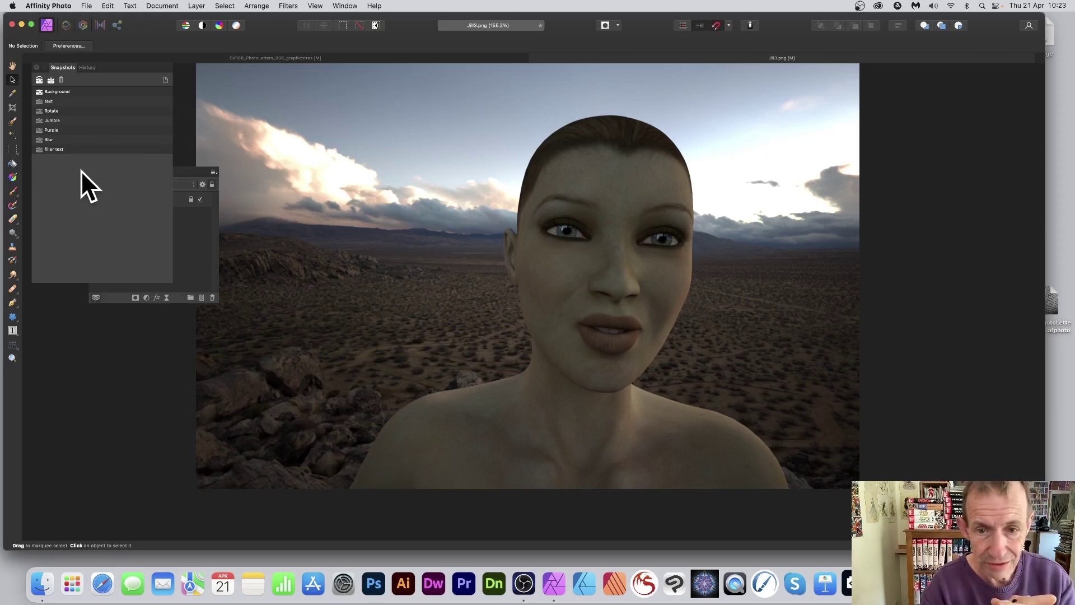
pyautogui.click(480, 158)
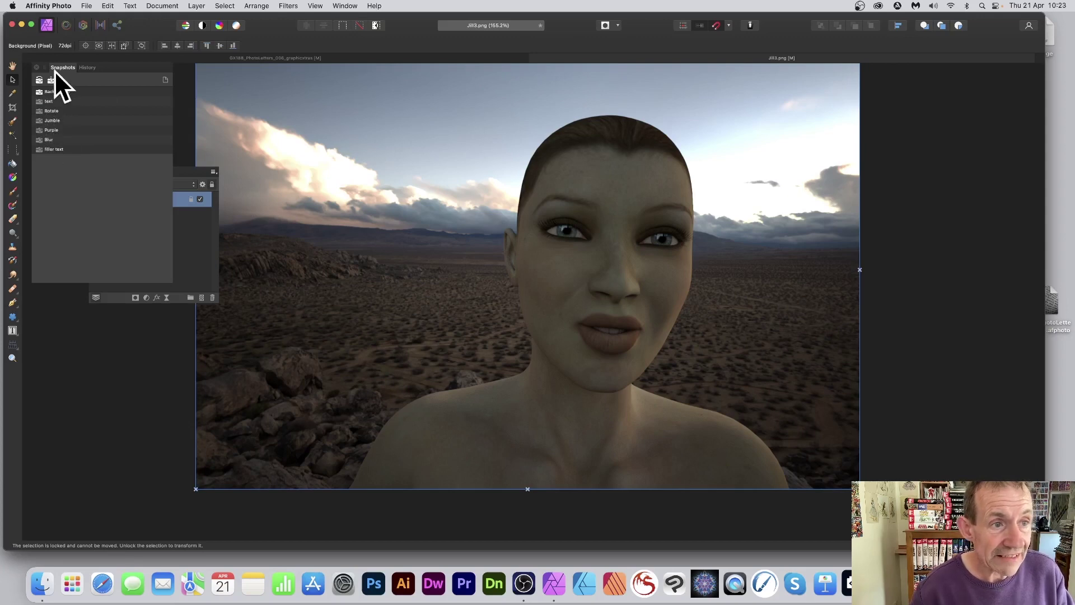
pyautogui.click(88, 67)
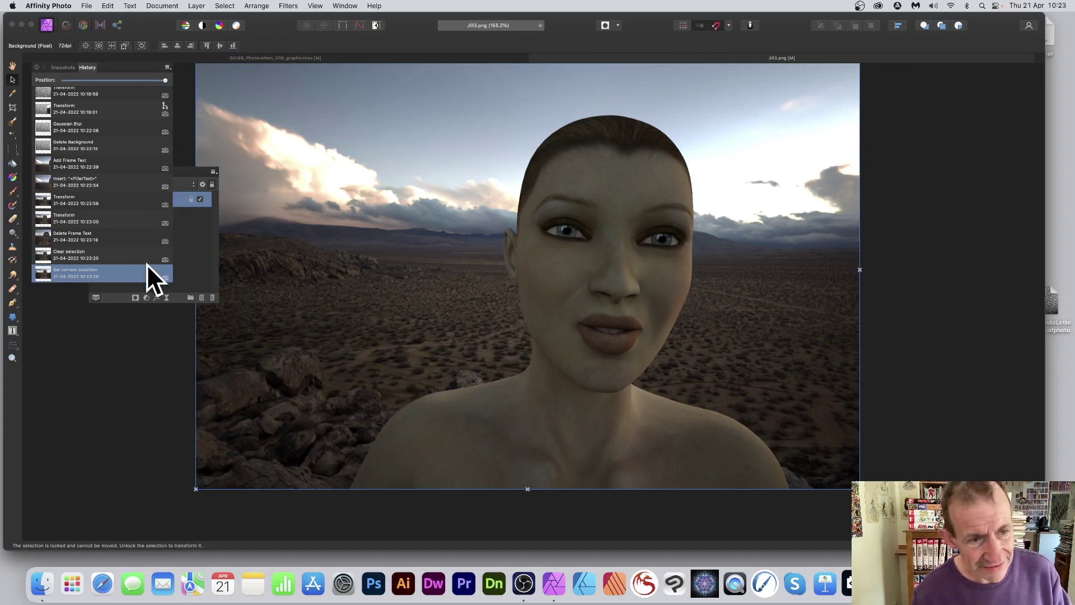
pyautogui.click(72, 67)
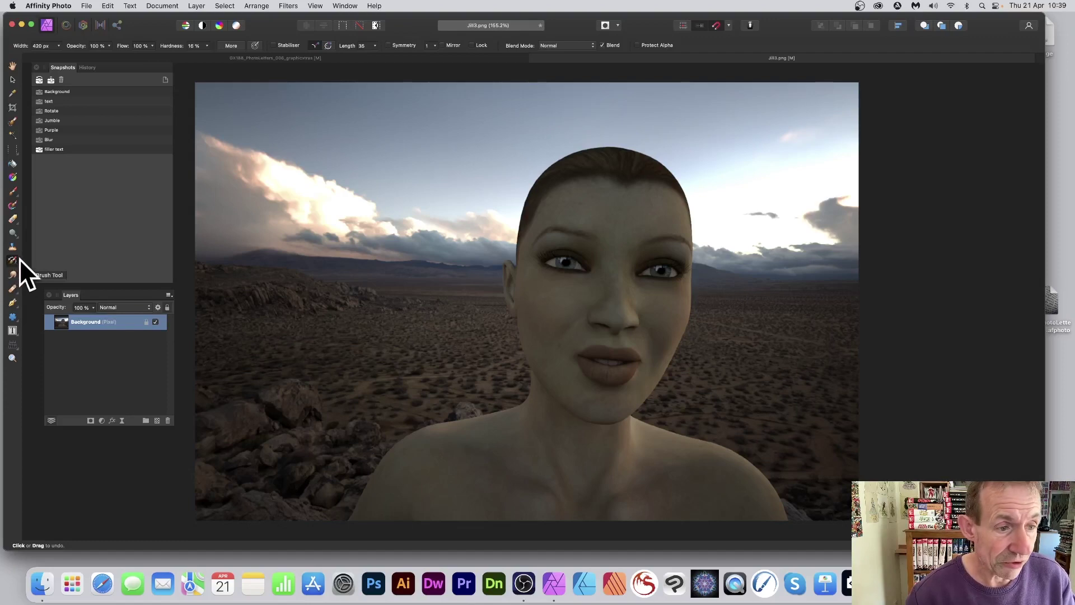
# Pick the Undo Brush Tool and make the Rotate snapshot its painting source.
pyautogui.click(12, 260)
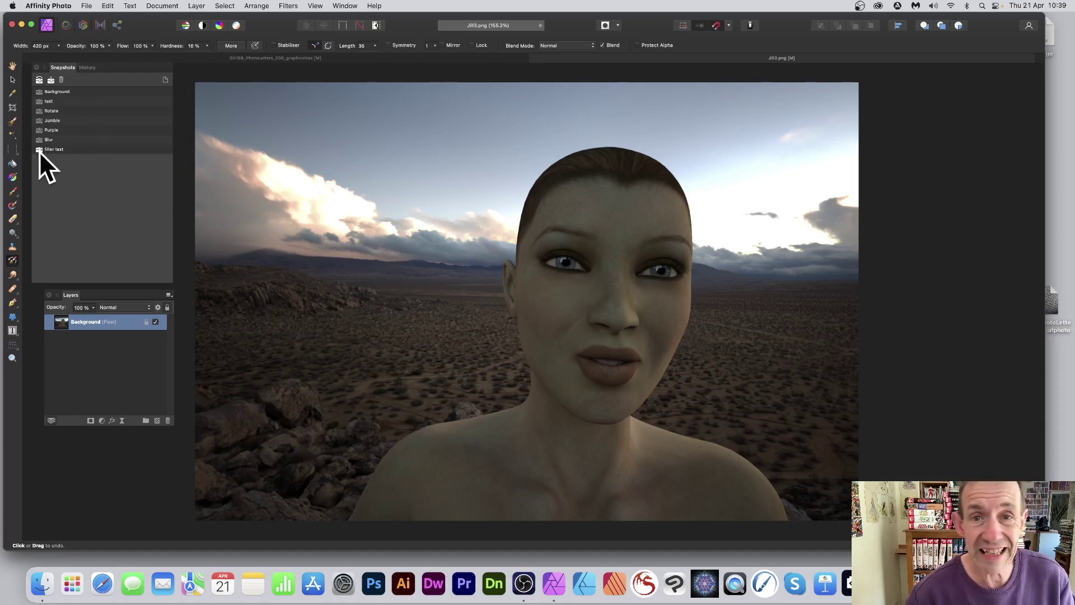
pyautogui.click(68, 151)
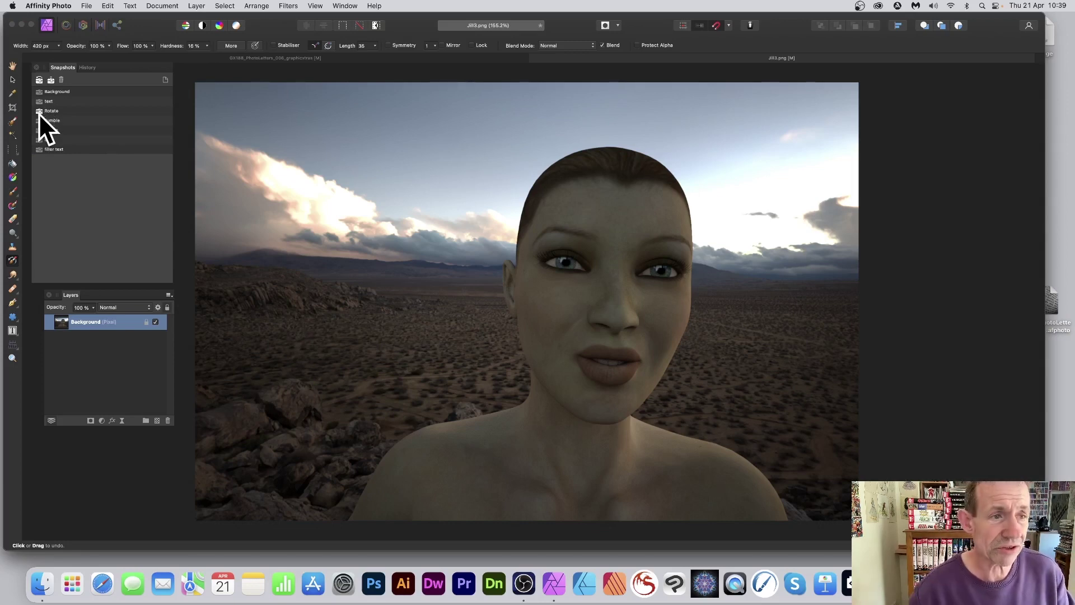
pyautogui.click(39, 122)
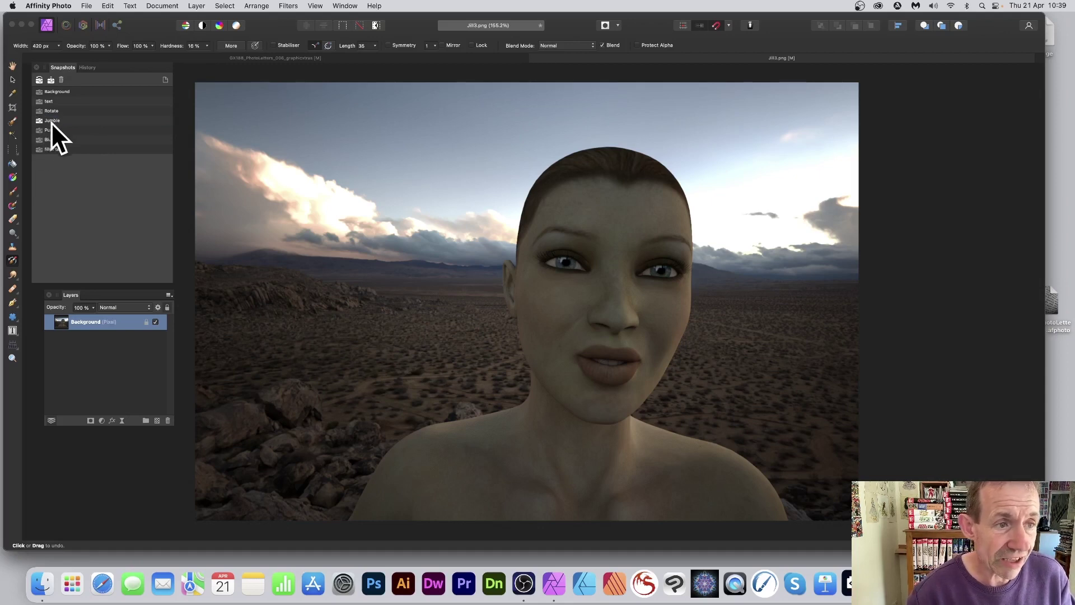
pyautogui.click(58, 112)
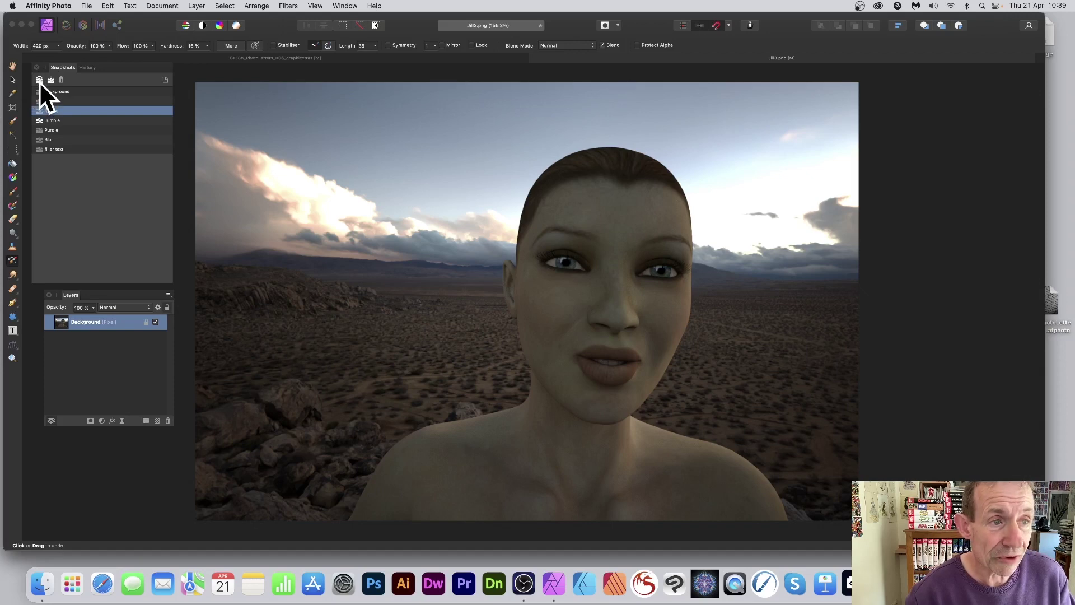
pyautogui.click(38, 112)
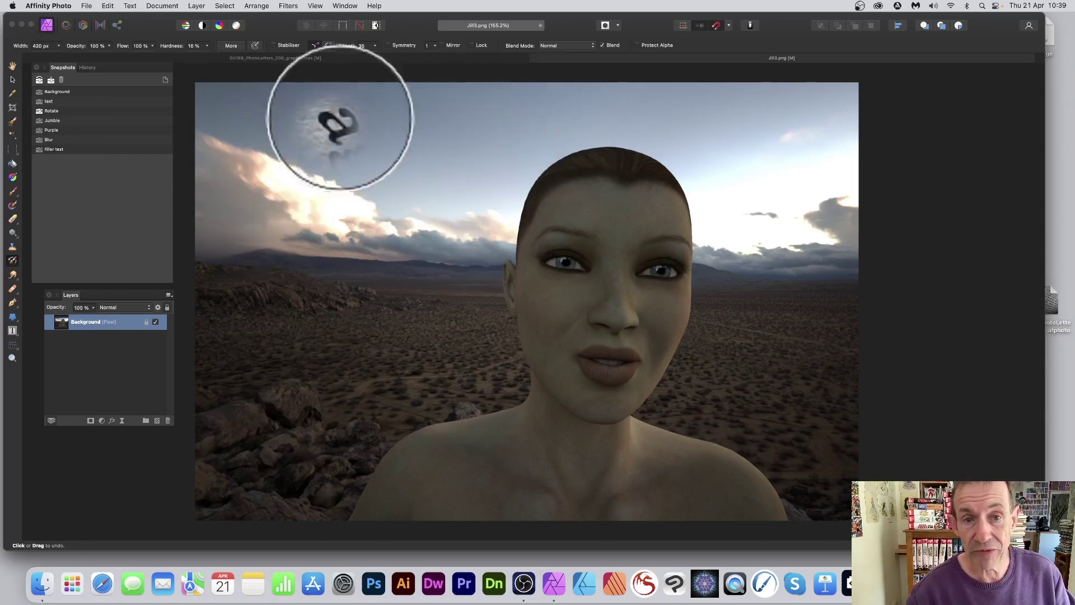
pyautogui.moveTo(470, 140)
pyautogui.mouseDown()
pyautogui.moveTo(489, 160)
pyautogui.moveTo(476, 222)
pyautogui.moveTo(454, 201)
pyautogui.moveTo(463, 233)
pyautogui.moveTo(489, 152)
pyautogui.moveTo(539, 110)
pyautogui.moveTo(564, 108)
pyautogui.moveTo(641, 114)
pyautogui.moveTo(694, 141)
pyautogui.moveTo(743, 192)
pyautogui.moveTo(750, 225)
pyautogui.moveTo(712, 164)
pyautogui.moveTo(730, 241)
pyautogui.moveTo(750, 218)
pyautogui.moveTo(735, 126)
pyautogui.moveTo(809, 188)
pyautogui.moveTo(818, 131)
pyautogui.moveTo(608, 111)
pyautogui.moveTo(398, 128)
pyautogui.mouseUp()
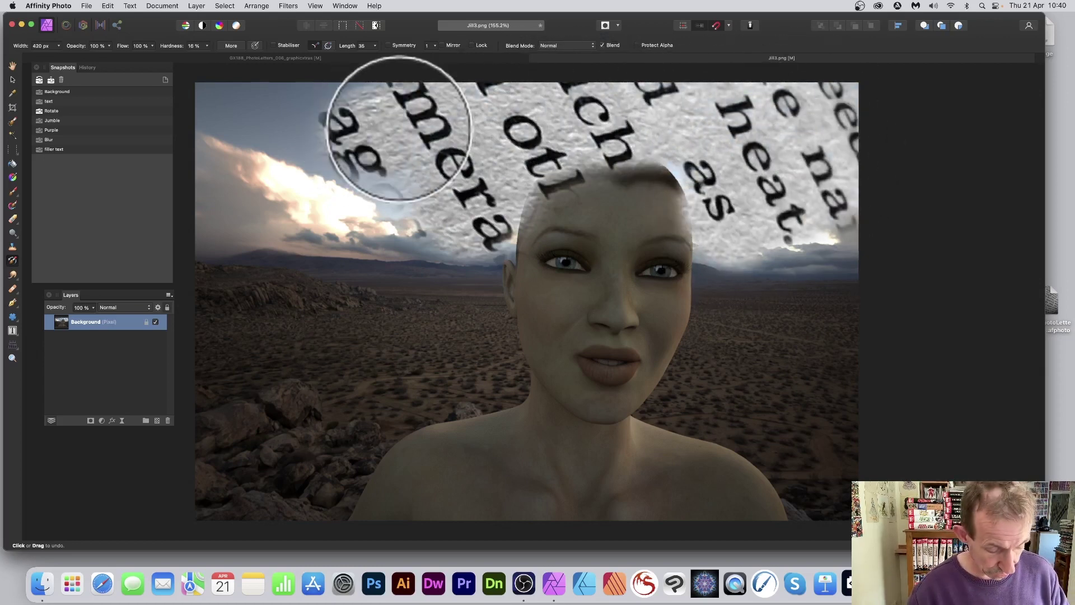
pyautogui.press('super+z')
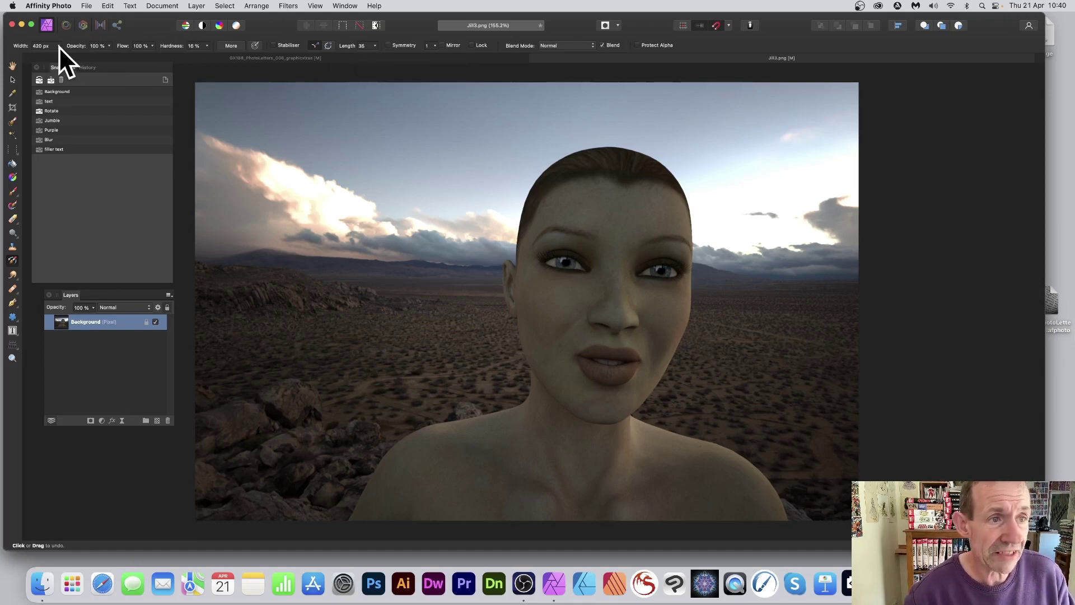
# Set brush size to 94.7 px, lower Scatter X and set Saturation Jitter to 0%.
pyautogui.click(236, 46)
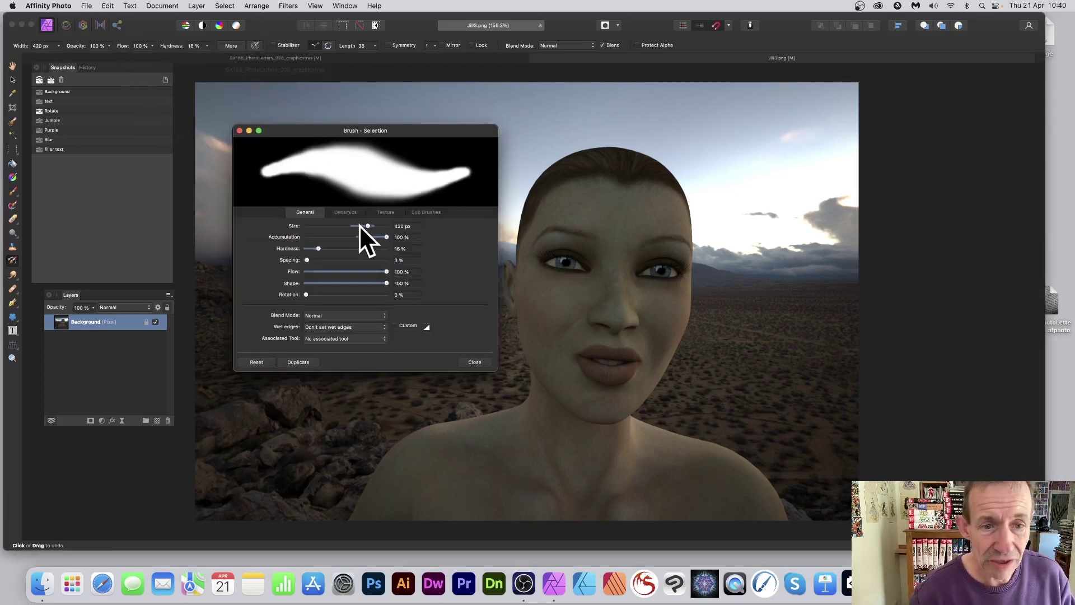
pyautogui.moveTo(365, 225)
pyautogui.mouseDown()
pyautogui.moveTo(338, 224)
pyautogui.moveTo(362, 224)
pyautogui.mouseUp()
pyautogui.click(350, 213)
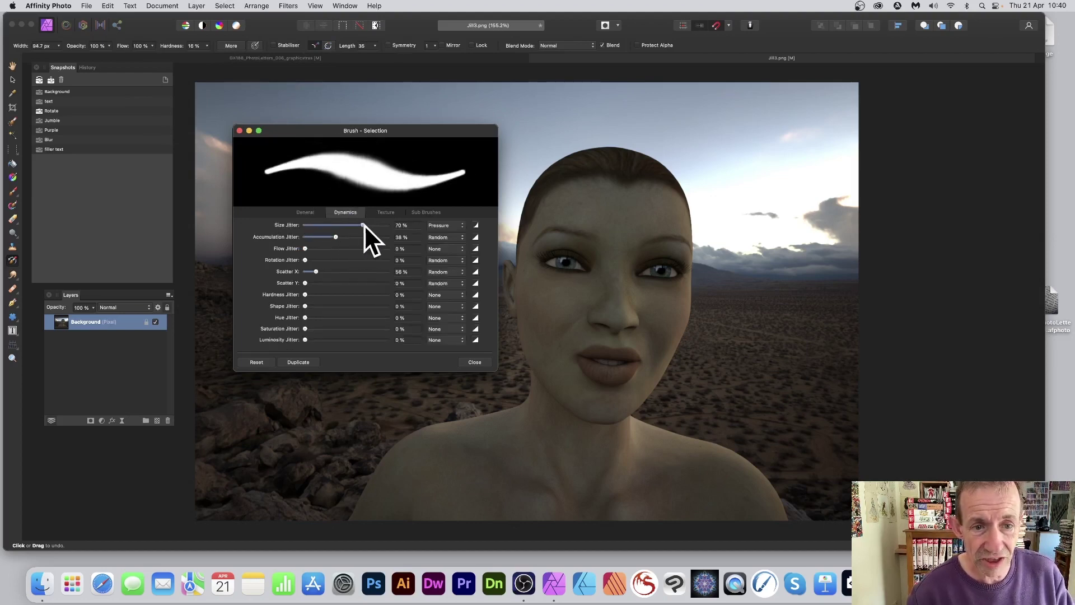
pyautogui.moveTo(317, 272)
pyautogui.mouseDown()
pyautogui.moveTo(342, 283)
pyautogui.moveTo(268, 281)
pyautogui.moveTo(311, 271)
pyautogui.mouseUp()
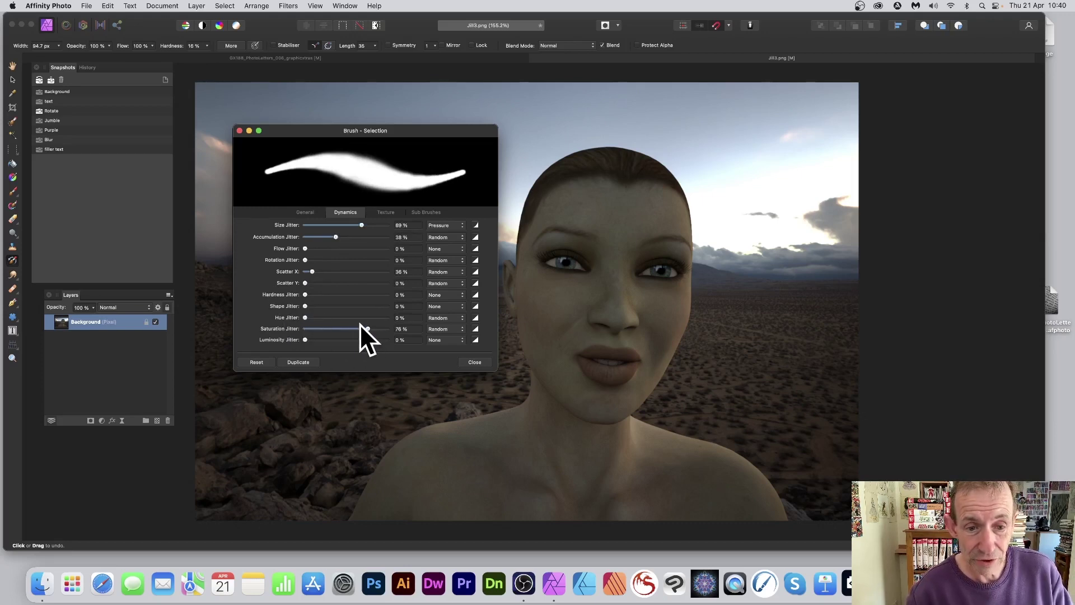
pyautogui.moveTo(360, 324); pyautogui.dragTo(280, 324)
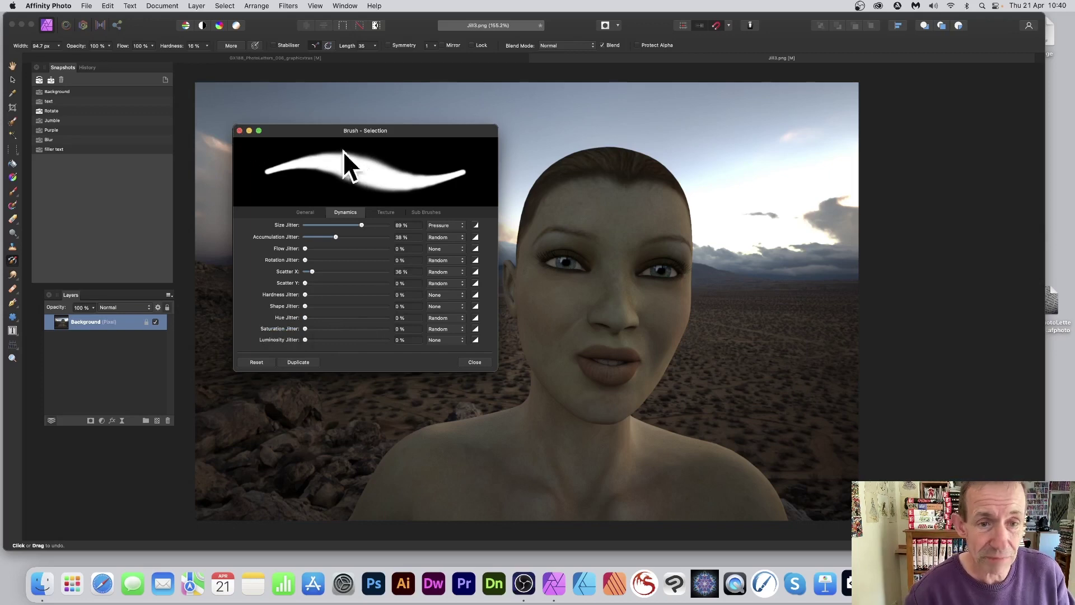
pyautogui.click(239, 130)
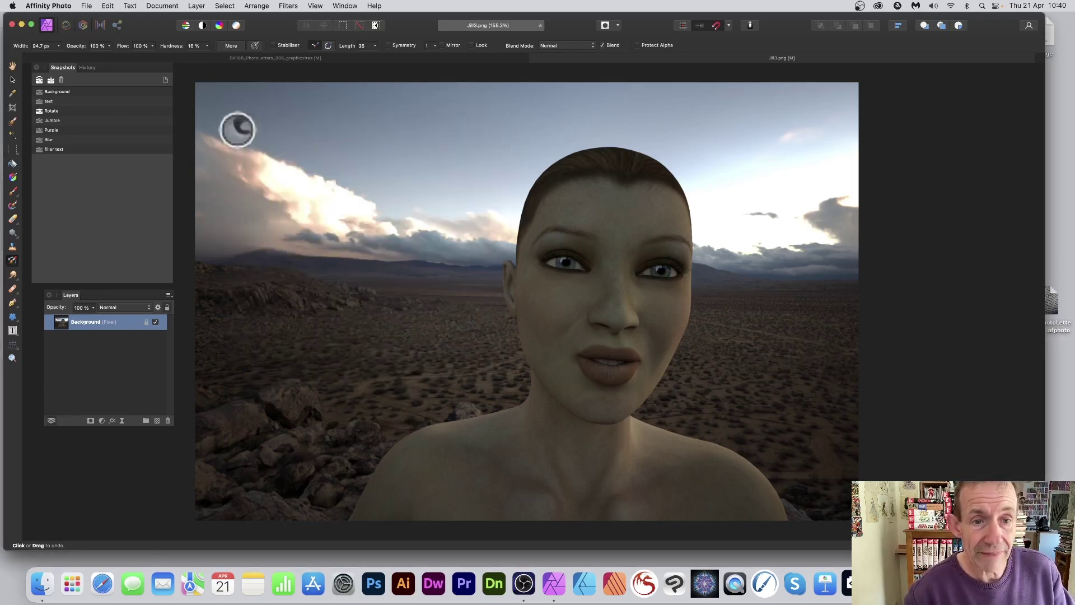
# Widen the brush and try strokes across the sky and shoulders, undoing each one.
pyautogui.click(59, 46)
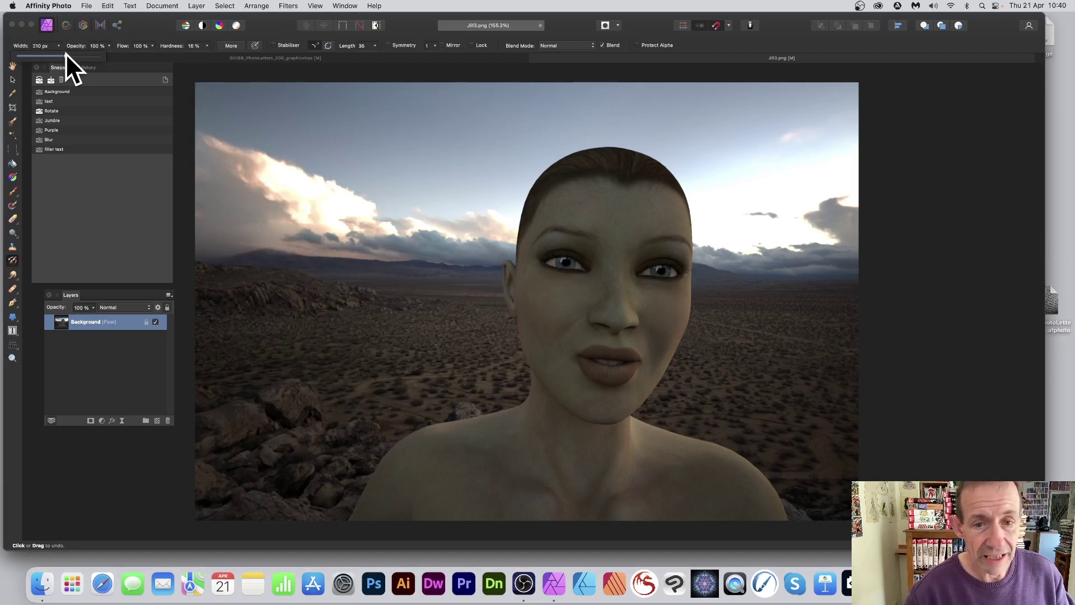
pyautogui.moveTo(523, 200)
pyautogui.mouseDown()
pyautogui.moveTo(445, 215)
pyautogui.moveTo(452, 242)
pyautogui.moveTo(236, 238)
pyautogui.moveTo(255, 222)
pyautogui.moveTo(415, 189)
pyautogui.moveTo(407, 174)
pyautogui.moveTo(506, 162)
pyautogui.moveTo(447, 228)
pyautogui.moveTo(532, 131)
pyautogui.moveTo(592, 114)
pyautogui.moveTo(647, 106)
pyautogui.moveTo(706, 133)
pyautogui.moveTo(611, 123)
pyautogui.moveTo(703, 131)
pyautogui.mouseUp()
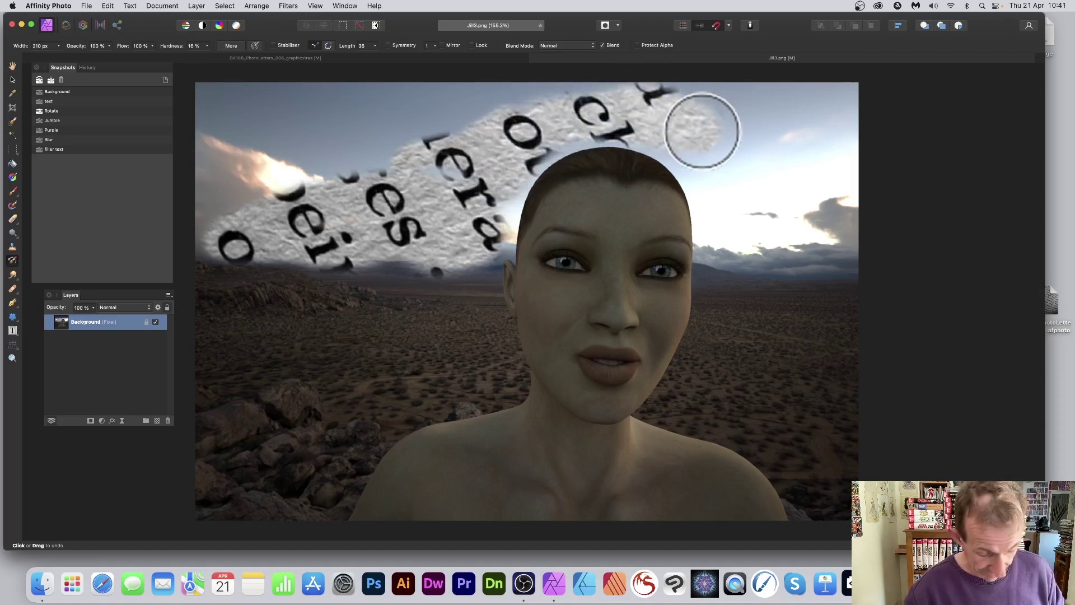
pyautogui.press('super+z')
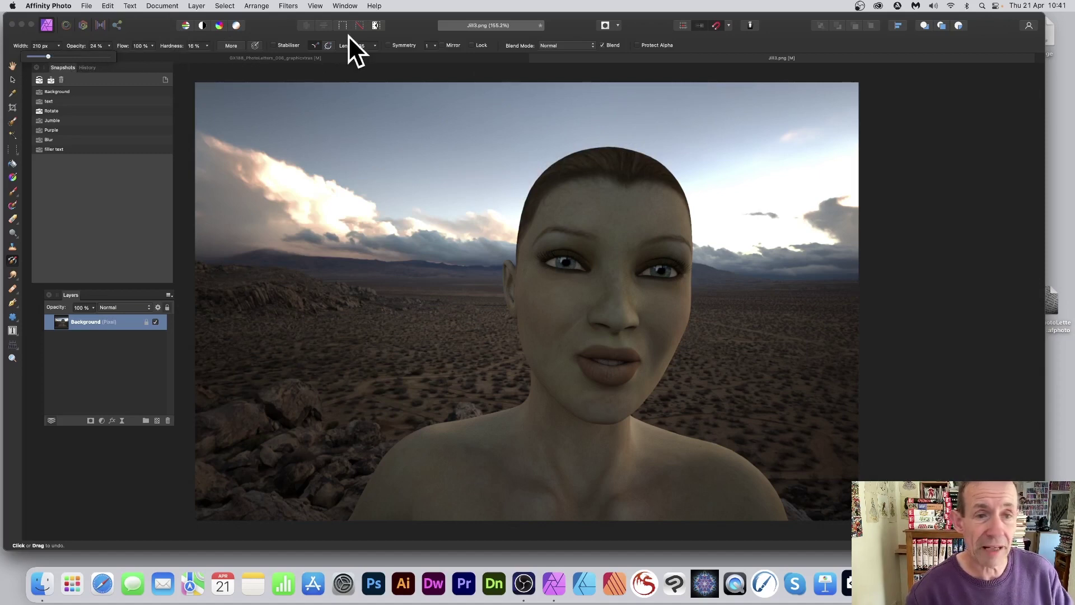
pyautogui.moveTo(395, 185)
pyautogui.mouseDown()
pyautogui.moveTo(475, 173)
pyautogui.moveTo(462, 199)
pyautogui.moveTo(471, 209)
pyautogui.moveTo(530, 136)
pyautogui.moveTo(660, 105)
pyautogui.moveTo(751, 161)
pyautogui.mouseUp()
pyautogui.press('super+z')
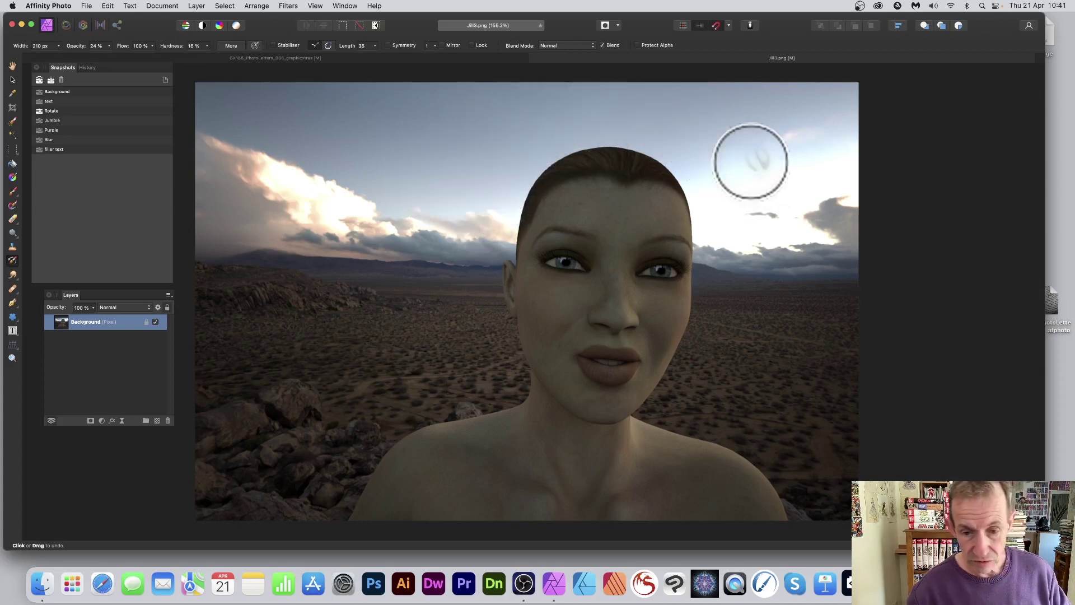
pyautogui.moveTo(744, 451)
pyautogui.mouseDown()
pyautogui.moveTo(706, 467)
pyautogui.moveTo(724, 504)
pyautogui.moveTo(557, 485)
pyautogui.moveTo(471, 513)
pyautogui.moveTo(441, 466)
pyautogui.moveTo(684, 447)
pyautogui.moveTo(430, 485)
pyautogui.moveTo(387, 504)
pyautogui.moveTo(450, 458)
pyautogui.moveTo(506, 437)
pyautogui.mouseUp()
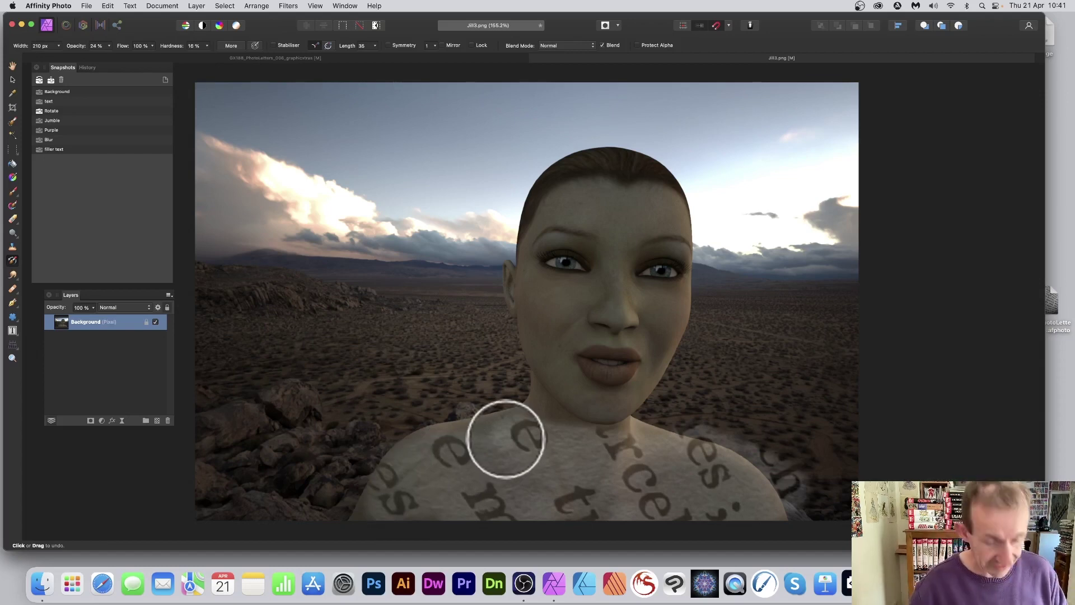
pyautogui.press('super+z')
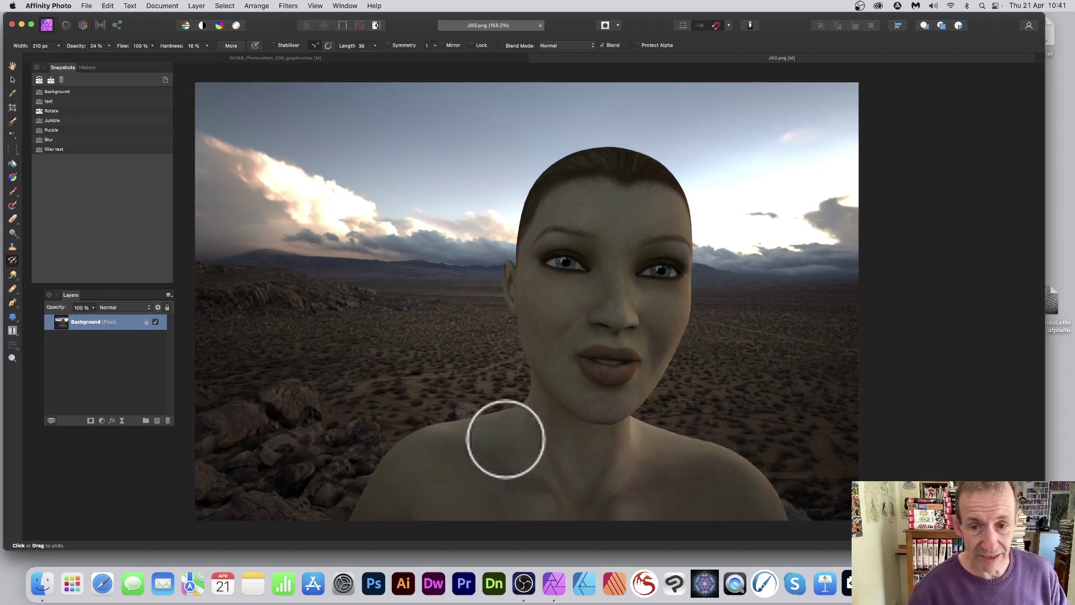
# Switch the source to Jumble, set opacity to 100%, and paint newspaper text left of the head.
pyautogui.click(39, 121)
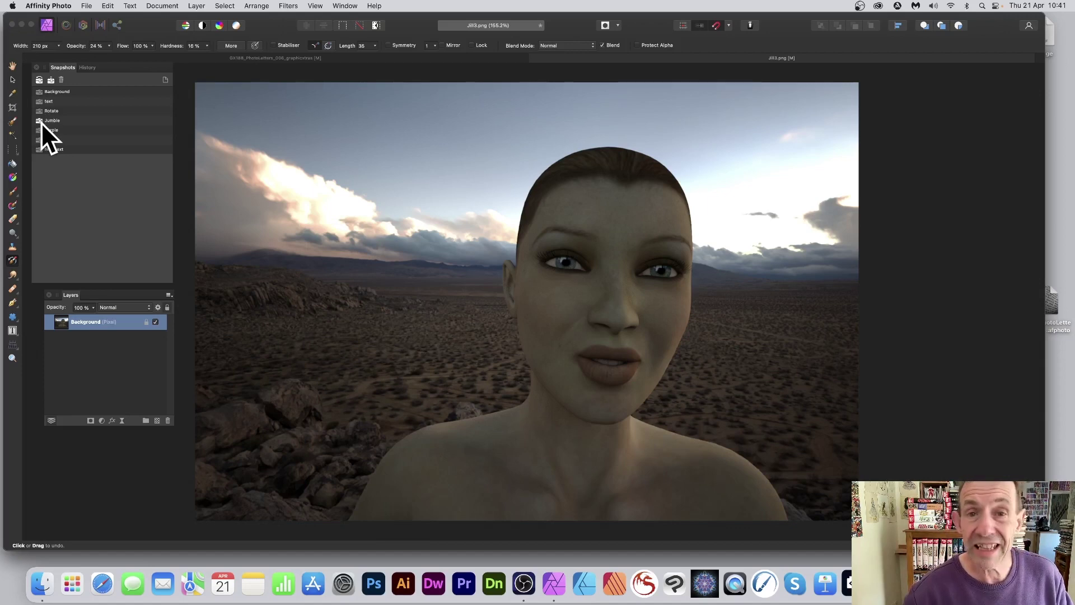
pyautogui.click(109, 46)
pyautogui.moveTo(110, 56); pyautogui.dragTo(171, 57)
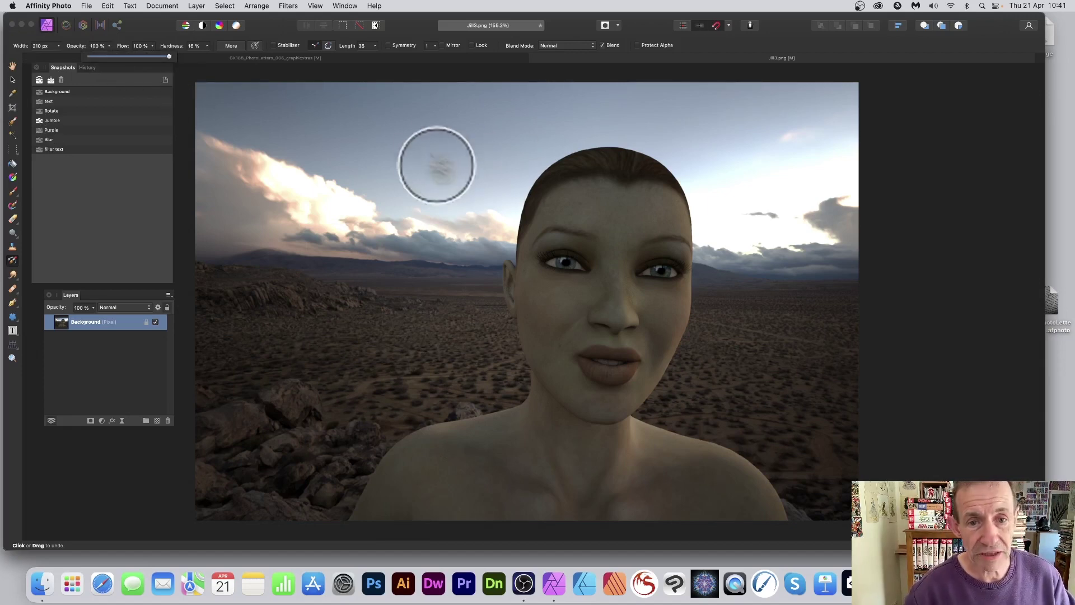
pyautogui.moveTo(437, 163)
pyautogui.mouseDown()
pyautogui.moveTo(428, 205)
pyautogui.moveTo(470, 174)
pyautogui.moveTo(447, 244)
pyautogui.moveTo(473, 239)
pyautogui.moveTo(466, 275)
pyautogui.moveTo(479, 235)
pyautogui.moveTo(484, 250)
pyautogui.moveTo(503, 160)
pyautogui.moveTo(476, 182)
pyautogui.moveTo(551, 105)
pyautogui.moveTo(561, 116)
pyautogui.moveTo(549, 135)
pyautogui.moveTo(584, 112)
pyautogui.moveTo(614, 111)
pyautogui.moveTo(582, 119)
pyautogui.moveTo(641, 123)
pyautogui.moveTo(715, 155)
pyautogui.moveTo(707, 178)
pyautogui.moveTo(699, 160)
pyautogui.moveTo(726, 219)
pyautogui.moveTo(747, 148)
pyautogui.moveTo(795, 156)
pyautogui.moveTo(767, 111)
pyautogui.moveTo(821, 91)
pyautogui.moveTo(838, 149)
pyautogui.moveTo(819, 212)
pyautogui.moveTo(838, 264)
pyautogui.moveTo(765, 216)
pyautogui.moveTo(787, 257)
pyautogui.moveTo(756, 259)
pyautogui.moveTo(734, 232)
pyautogui.moveTo(775, 271)
pyautogui.mouseUp()
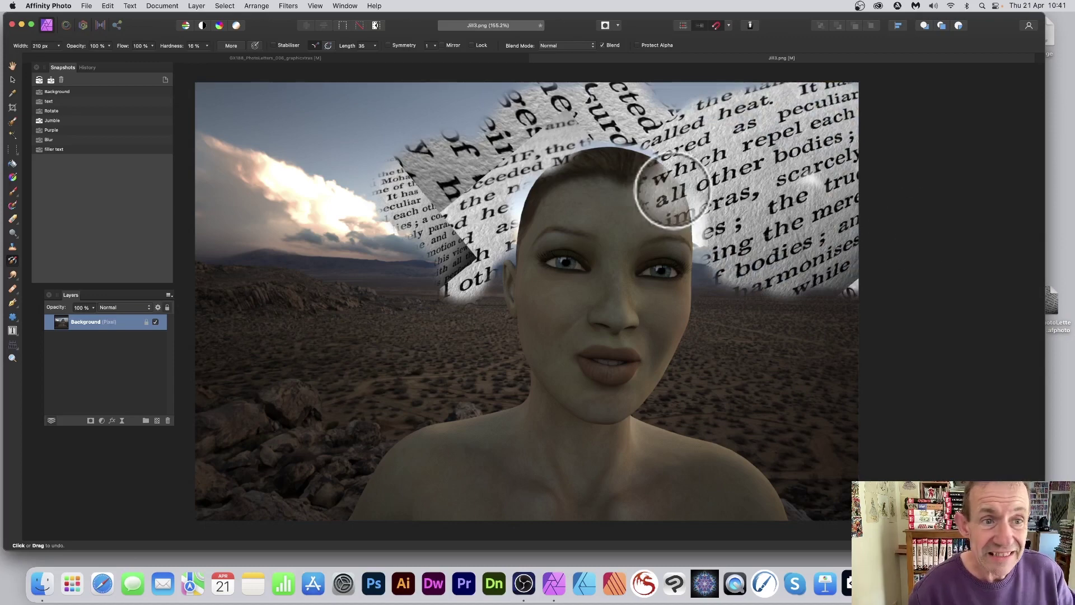
# Inspect the PhotoLetters source document, then return to the Jill3.png portrait.
pyautogui.scroll(-1, 633, 162)
pyautogui.click(312, 58)
pyautogui.press('h')
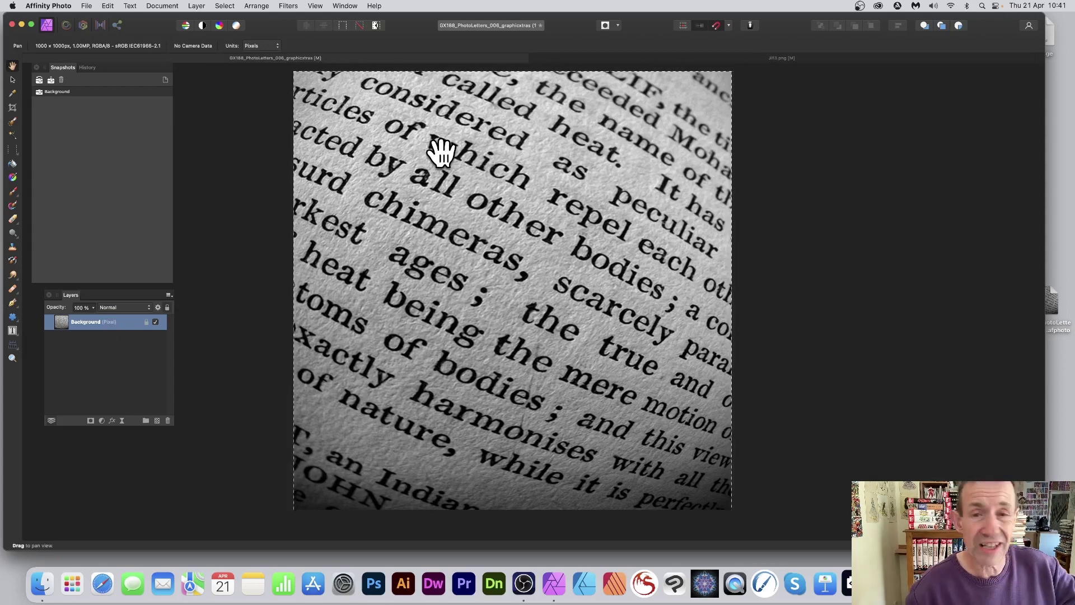
pyautogui.click(587, 61)
pyautogui.press('y')
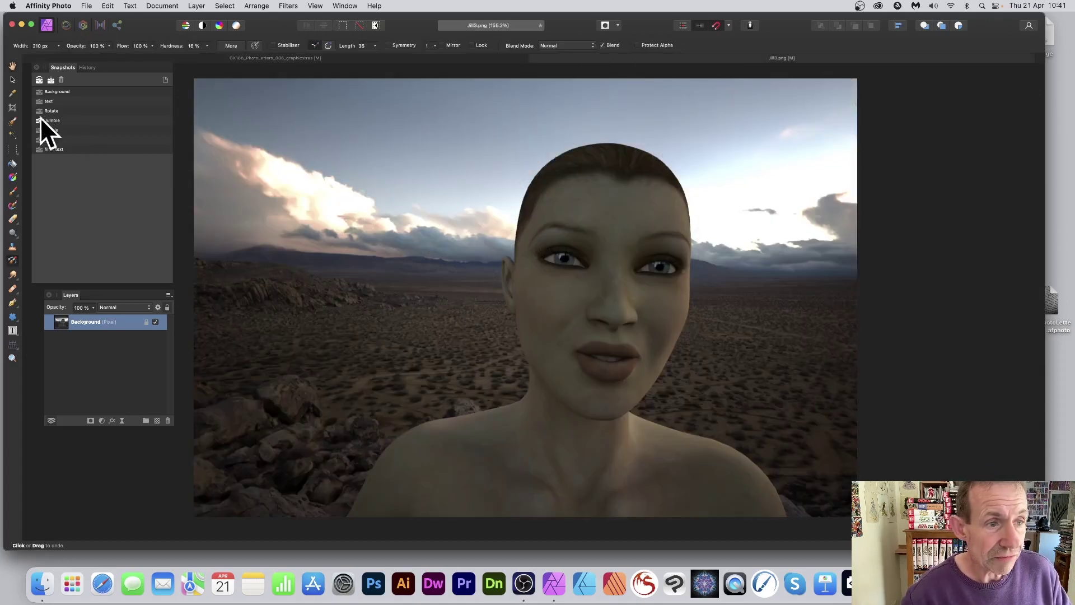
pyautogui.click(39, 129)
pyautogui.click(616, 112)
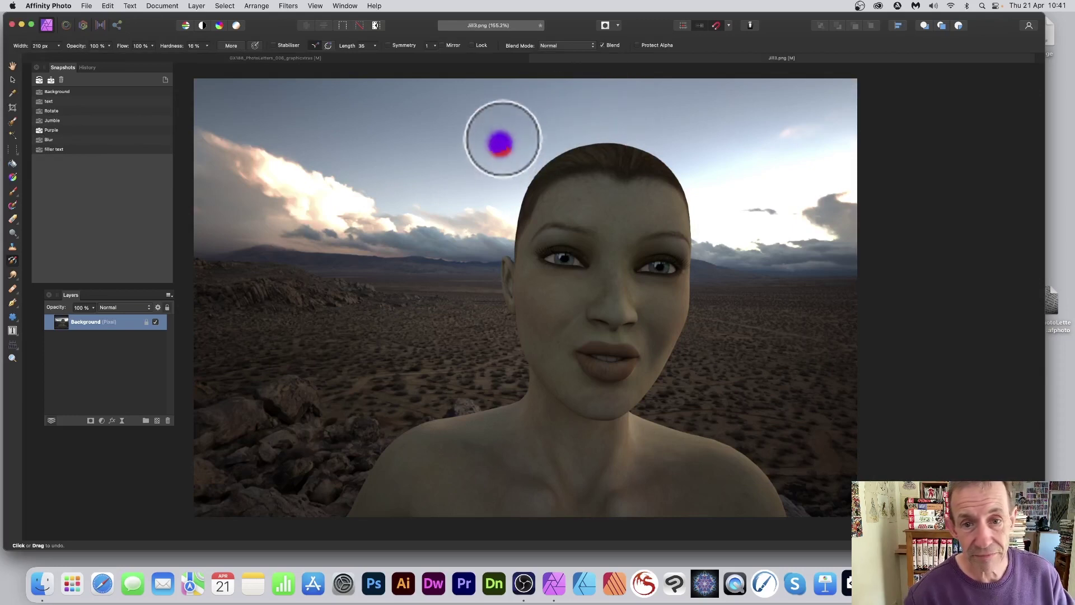
pyautogui.moveTo(499, 137)
pyautogui.mouseDown()
pyautogui.moveTo(446, 156)
pyautogui.moveTo(482, 211)
pyautogui.moveTo(352, 232)
pyautogui.moveTo(305, 234)
pyautogui.moveTo(352, 211)
pyautogui.moveTo(226, 177)
pyautogui.moveTo(352, 175)
pyautogui.moveTo(402, 161)
pyautogui.moveTo(391, 152)
pyautogui.moveTo(437, 140)
pyautogui.moveTo(495, 98)
pyautogui.moveTo(544, 110)
pyautogui.moveTo(614, 84)
pyautogui.moveTo(599, 95)
pyautogui.moveTo(676, 106)
pyautogui.moveTo(605, 113)
pyautogui.moveTo(680, 120)
pyautogui.moveTo(696, 135)
pyautogui.moveTo(672, 129)
pyautogui.moveTo(721, 165)
pyautogui.moveTo(716, 212)
pyautogui.moveTo(728, 190)
pyautogui.moveTo(704, 110)
pyautogui.moveTo(814, 128)
pyautogui.moveTo(806, 94)
pyautogui.moveTo(849, 105)
pyautogui.mouseUp()
pyautogui.press('super+z')
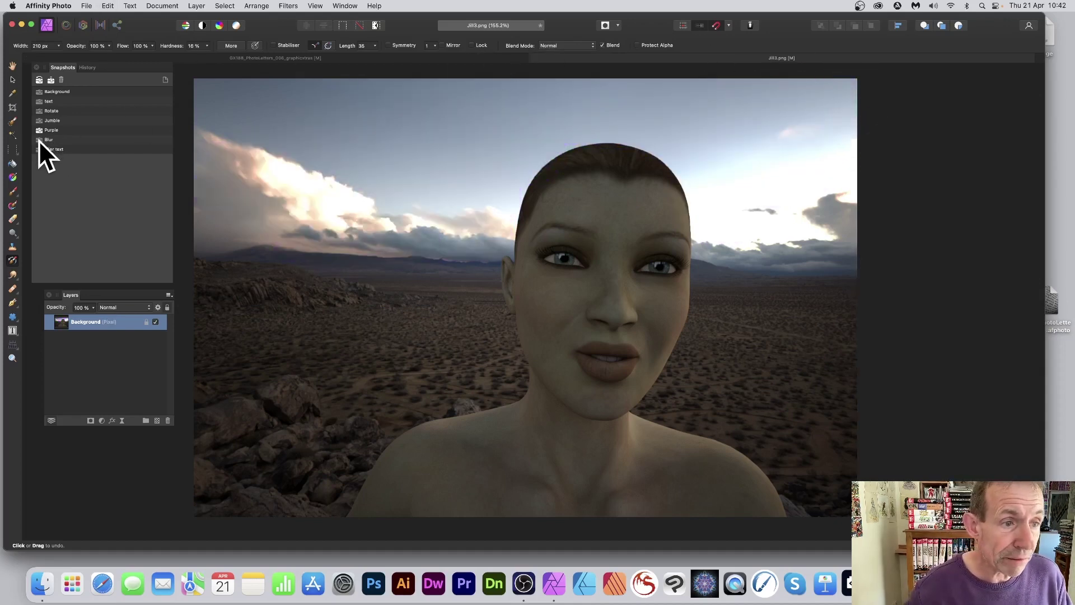
pyautogui.moveTo(500, 140)
pyautogui.mouseDown()
pyautogui.moveTo(489, 118)
pyautogui.moveTo(481, 128)
pyautogui.moveTo(552, 123)
pyautogui.moveTo(533, 133)
pyautogui.moveTo(617, 112)
pyautogui.moveTo(652, 123)
pyautogui.moveTo(702, 148)
pyautogui.moveTo(688, 151)
pyautogui.moveTo(709, 163)
pyautogui.moveTo(720, 219)
pyautogui.moveTo(729, 173)
pyautogui.moveTo(762, 171)
pyautogui.moveTo(708, 167)
pyautogui.moveTo(680, 126)
pyautogui.moveTo(648, 114)
pyautogui.moveTo(720, 132)
pyautogui.moveTo(676, 99)
pyautogui.moveTo(683, 93)
pyautogui.moveTo(781, 119)
pyautogui.moveTo(787, 188)
pyautogui.mouseUp()
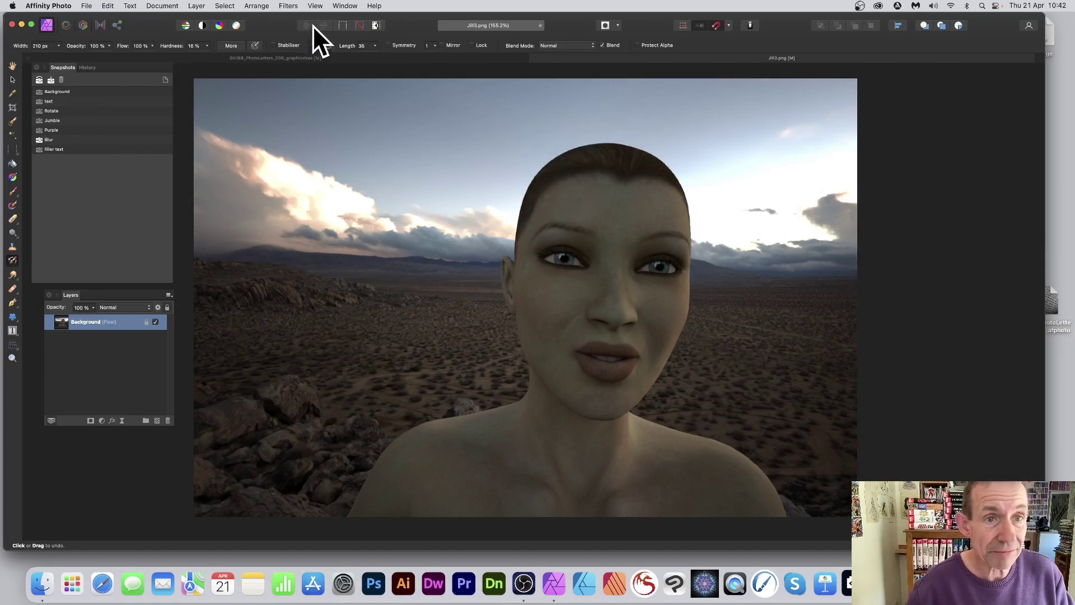
# Apply a long diagonal Motion Blur to the portrait.
pyautogui.click(289, 5)
pyautogui.moveTo(291, 32)
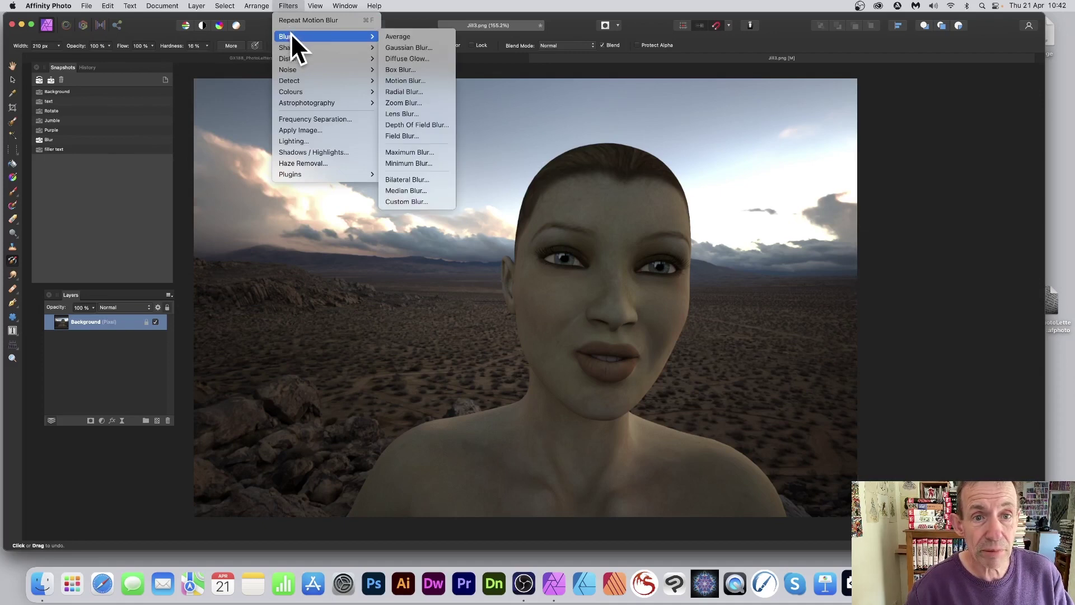
pyautogui.click(422, 79)
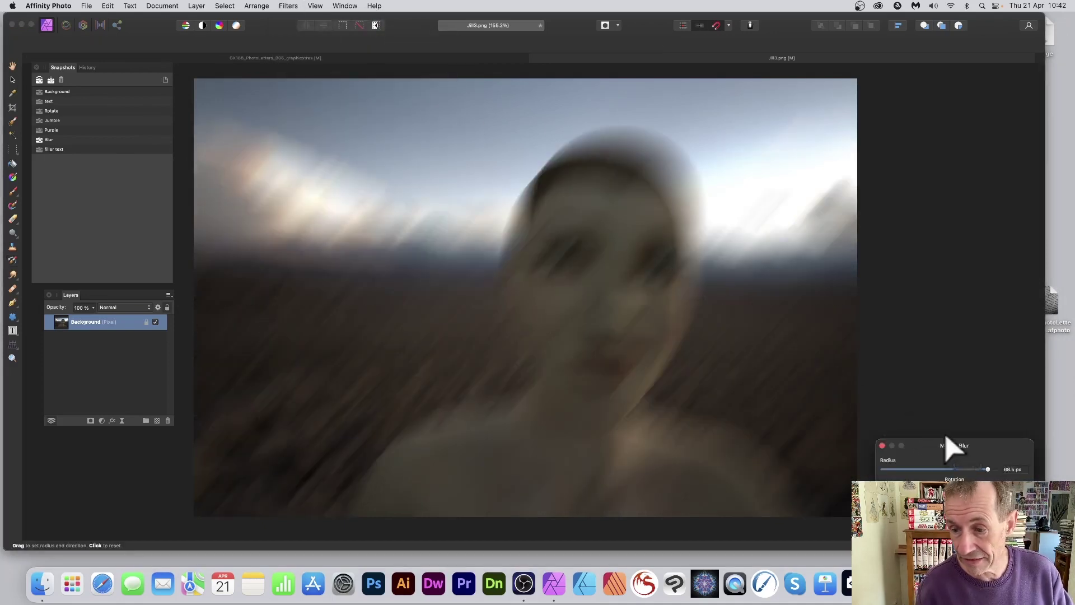
pyautogui.moveTo(953, 446); pyautogui.dragTo(479, 228)
pyautogui.moveTo(512, 259); pyautogui.dragTo(533, 260)
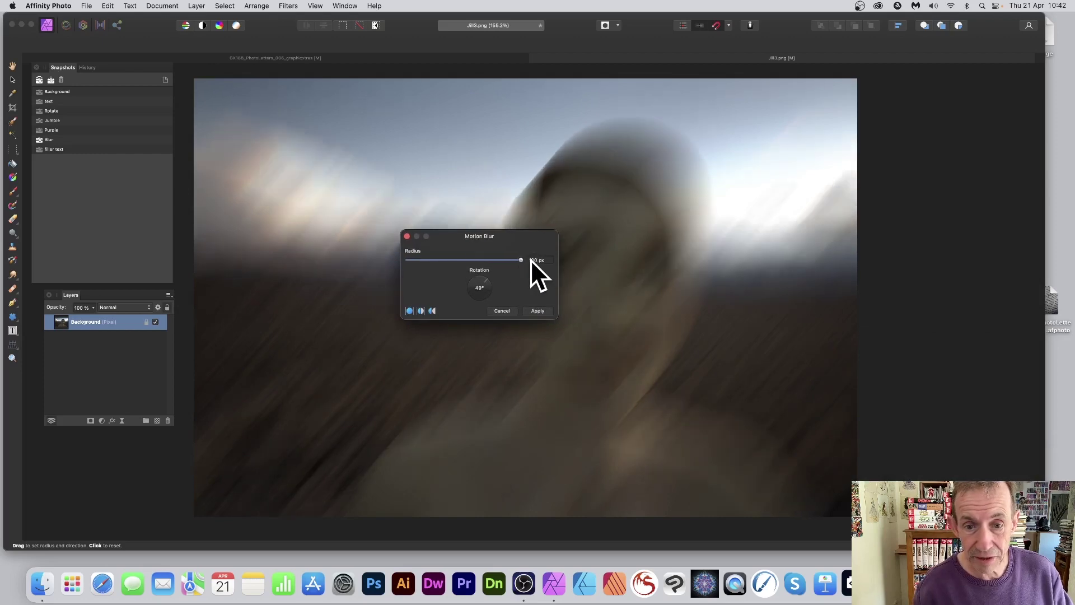
pyautogui.moveTo(475, 216); pyautogui.dragTo(577, 130)
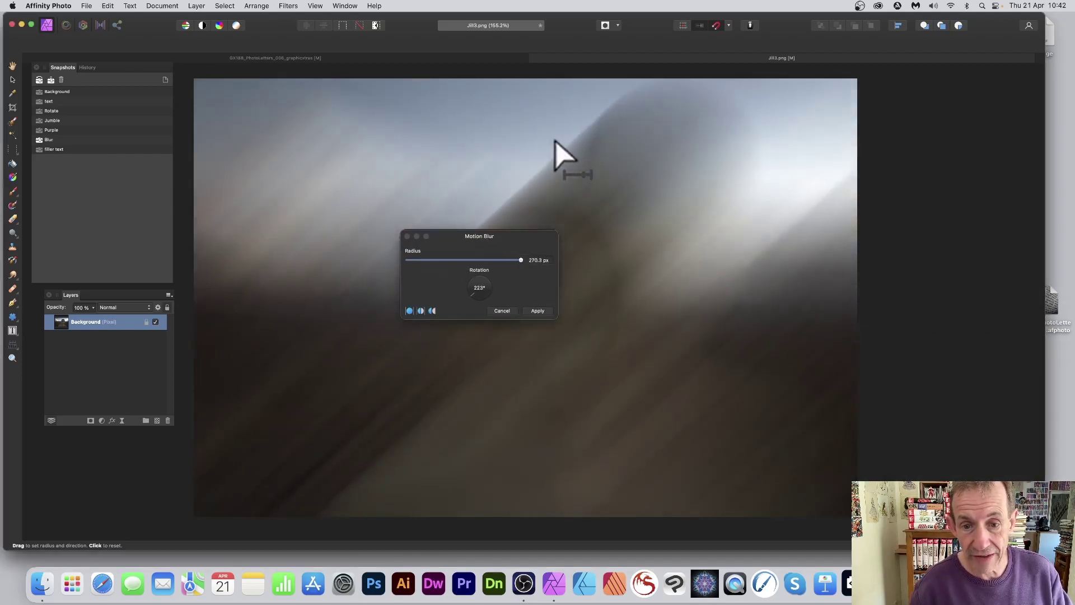
pyautogui.click(538, 310)
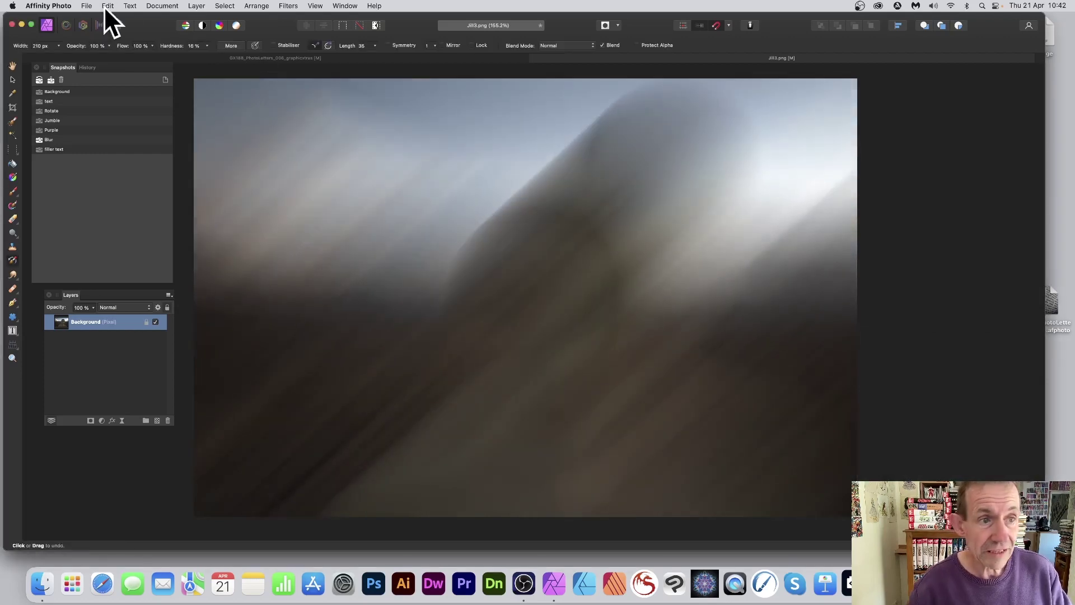
# Save the blurred state as the 'Face motion' snapshot, undo the blur, and select that snapshot.
pyautogui.click(51, 80)
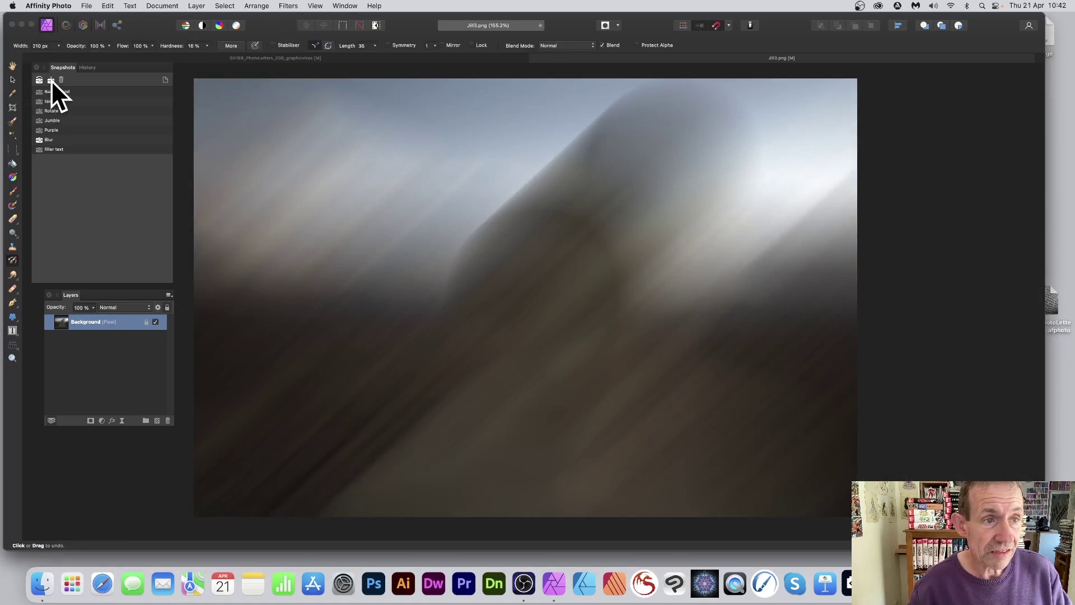
pyautogui.write('Face motion')
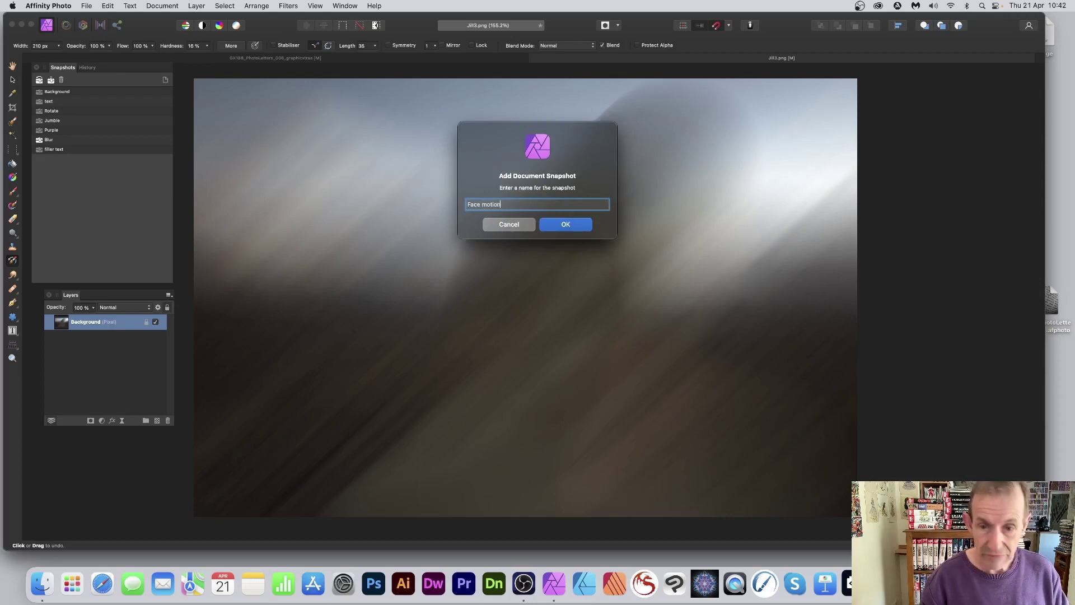
pyautogui.click(571, 223)
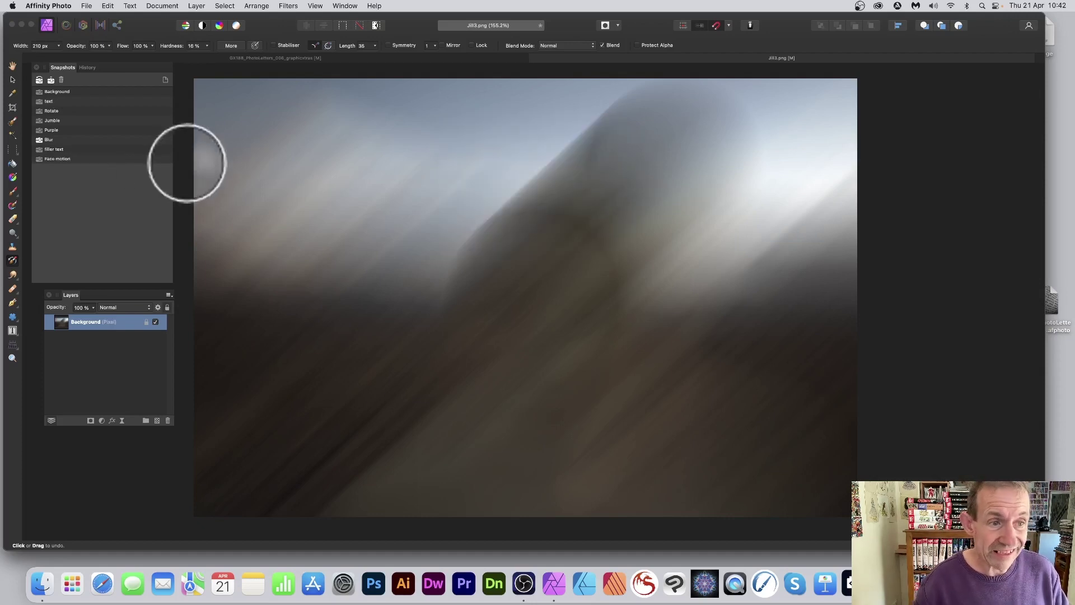
pyautogui.press('super+z')
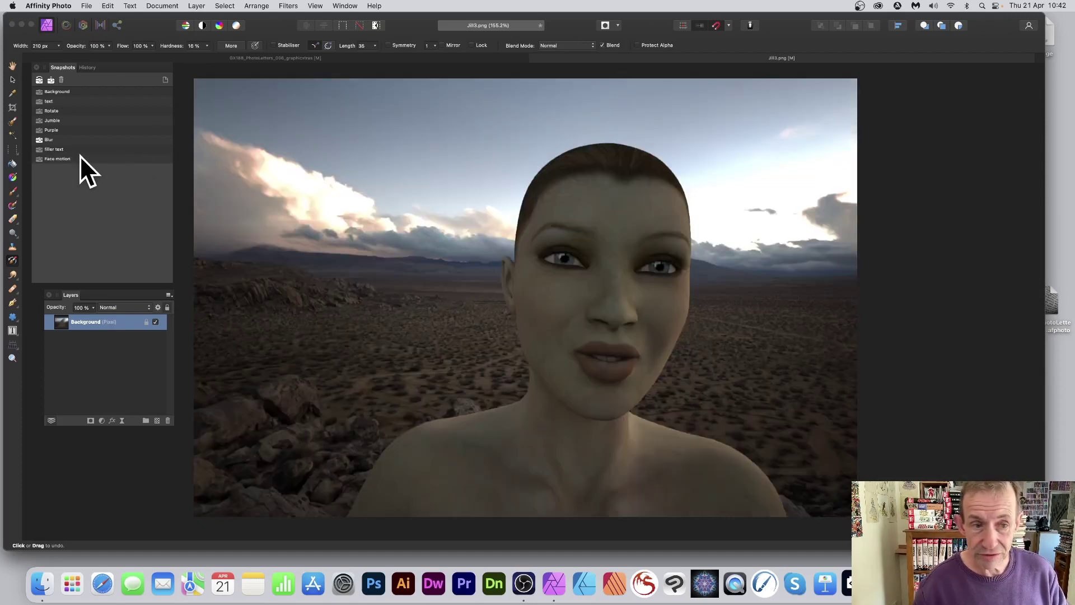
pyautogui.click(40, 160)
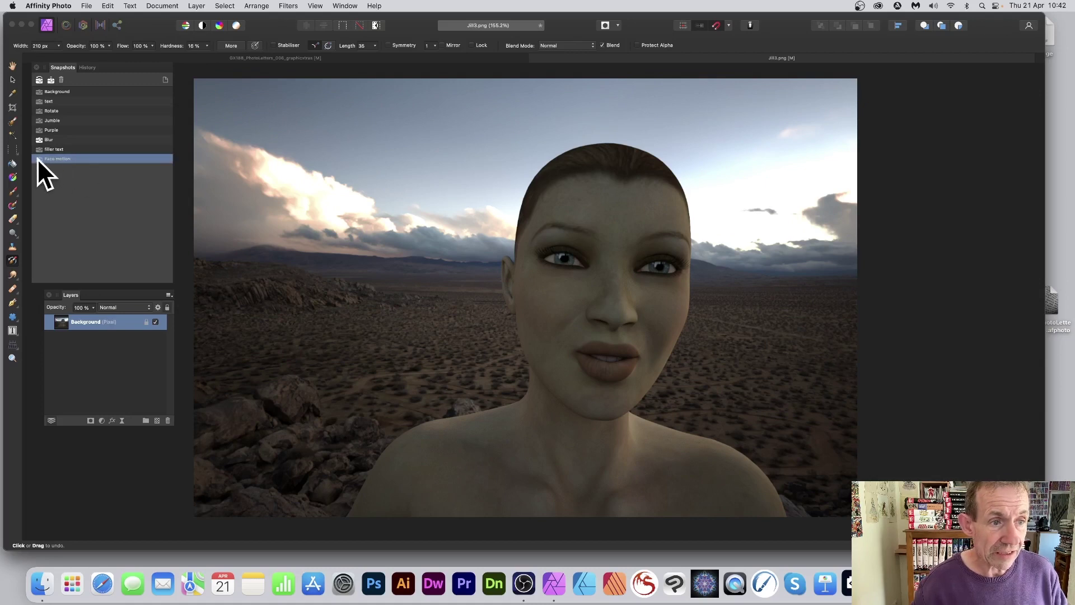
# Paint a blurred smear from Face motion and filler-text lines from the filler text snapshot around the head.
pyautogui.click(37, 158)
pyautogui.moveTo(475, 172)
pyautogui.mouseDown()
pyautogui.moveTo(469, 232)
pyautogui.moveTo(488, 228)
pyautogui.moveTo(502, 199)
pyautogui.moveTo(500, 238)
pyautogui.moveTo(519, 152)
pyautogui.moveTo(493, 201)
pyautogui.moveTo(538, 148)
pyautogui.moveTo(520, 170)
pyautogui.moveTo(564, 138)
pyautogui.moveTo(657, 142)
pyautogui.moveTo(620, 130)
pyautogui.moveTo(541, 134)
pyautogui.moveTo(560, 112)
pyautogui.moveTo(483, 199)
pyautogui.moveTo(363, 217)
pyautogui.moveTo(448, 177)
pyautogui.moveTo(468, 150)
pyautogui.moveTo(554, 97)
pyautogui.moveTo(422, 209)
pyautogui.moveTo(481, 237)
pyautogui.moveTo(477, 275)
pyautogui.moveTo(497, 254)
pyautogui.moveTo(500, 326)
pyautogui.mouseUp()
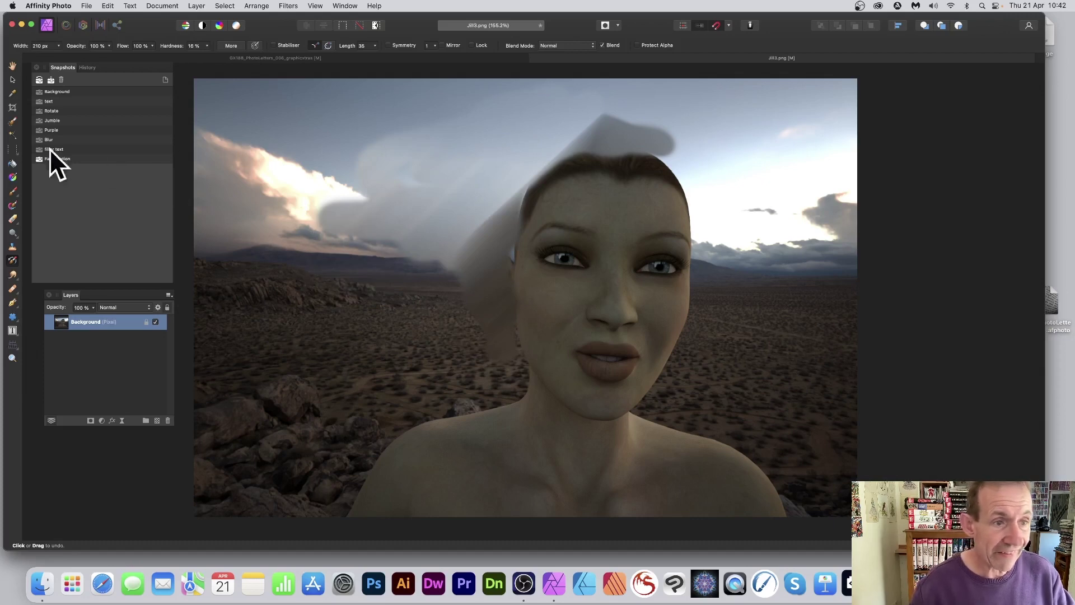
pyautogui.click(39, 150)
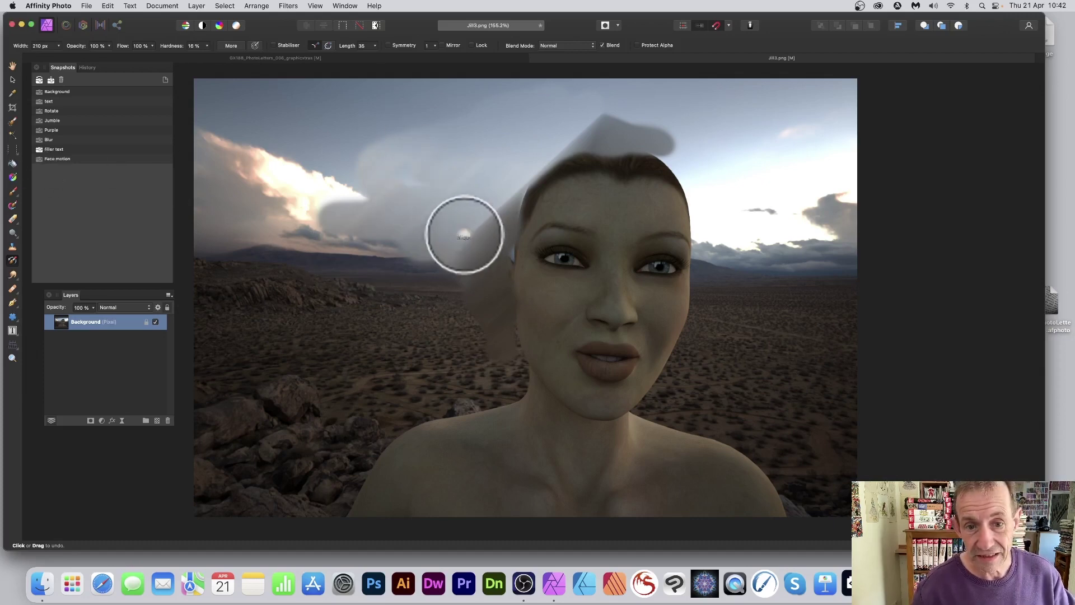
pyautogui.moveTo(471, 231)
pyautogui.mouseDown()
pyautogui.moveTo(486, 249)
pyautogui.moveTo(502, 191)
pyautogui.moveTo(497, 244)
pyautogui.moveTo(507, 181)
pyautogui.moveTo(592, 144)
pyautogui.mouseUp()
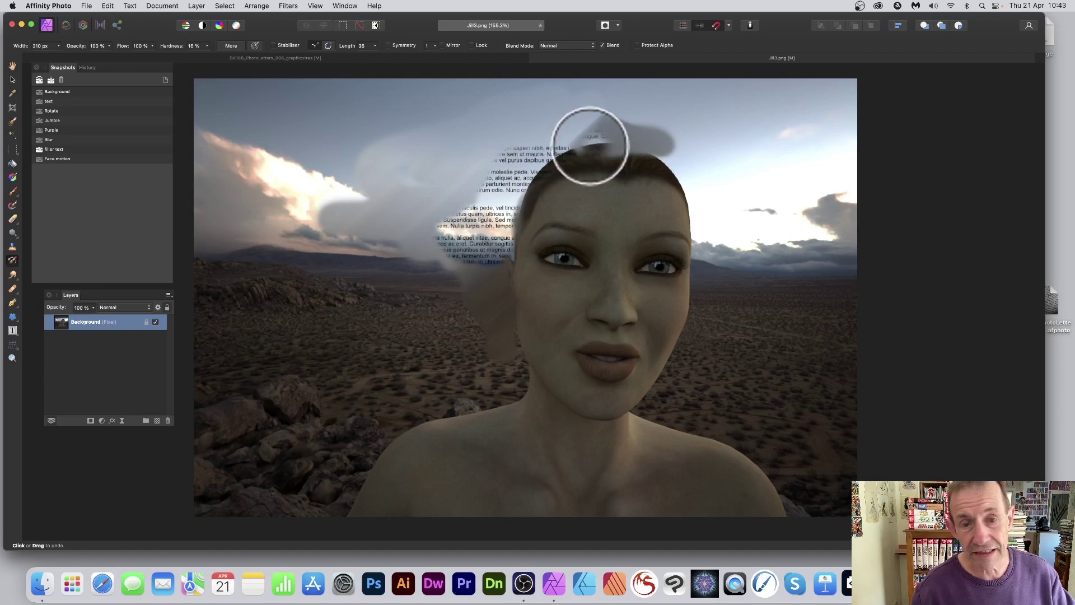
pyautogui.click(11, 329)
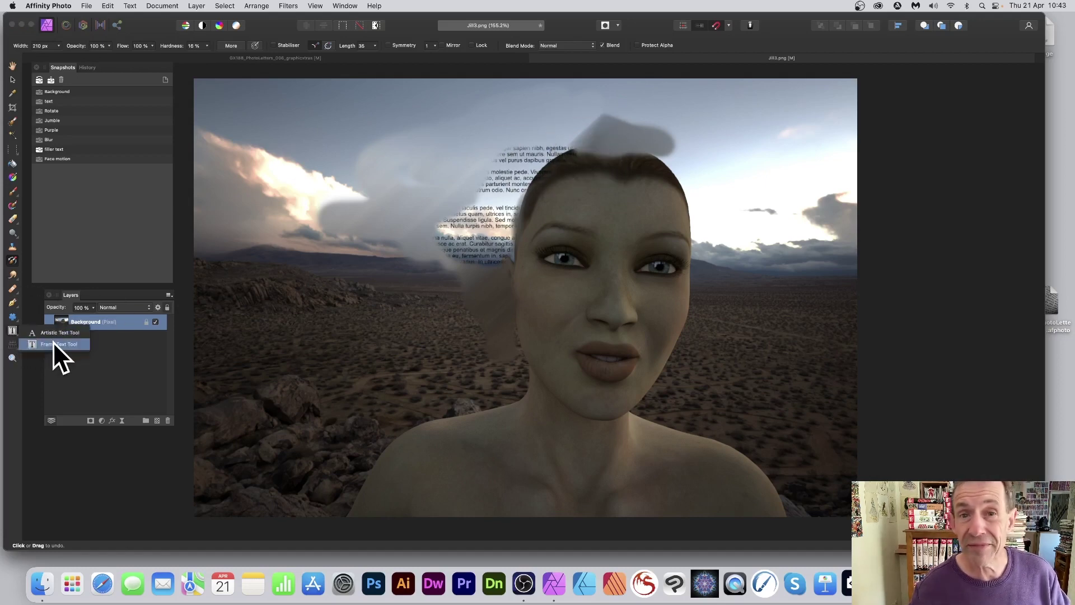
pyautogui.moveTo(530, 149)
pyautogui.mouseDown()
pyautogui.moveTo(521, 122)
pyautogui.moveTo(513, 150)
pyautogui.moveTo(571, 124)
pyautogui.moveTo(624, 124)
pyautogui.moveTo(652, 139)
pyautogui.moveTo(540, 131)
pyautogui.moveTo(644, 153)
pyautogui.moveTo(605, 147)
pyautogui.moveTo(652, 144)
pyautogui.moveTo(711, 183)
pyautogui.mouseUp()
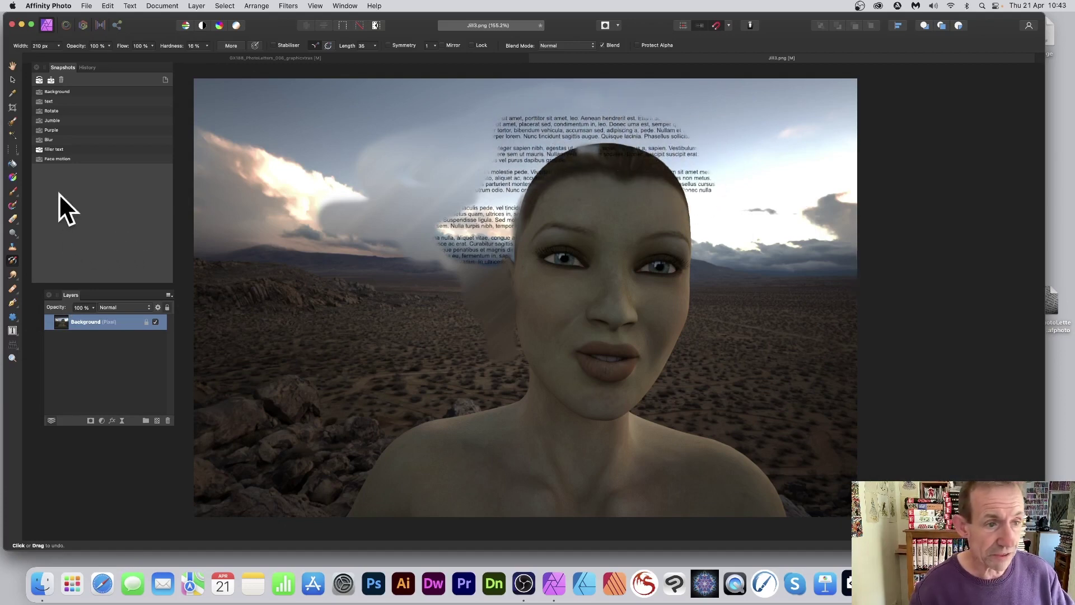
# Blur away text left of the head with Face motion, then paint curled Jumble letters above it.
pyautogui.click(39, 158)
pyautogui.moveTo(516, 168)
pyautogui.mouseDown()
pyautogui.moveTo(465, 204)
pyautogui.moveTo(505, 180)
pyautogui.moveTo(496, 224)
pyautogui.moveTo(510, 199)
pyautogui.moveTo(508, 245)
pyautogui.moveTo(515, 232)
pyautogui.moveTo(506, 261)
pyautogui.moveTo(532, 241)
pyautogui.mouseUp()
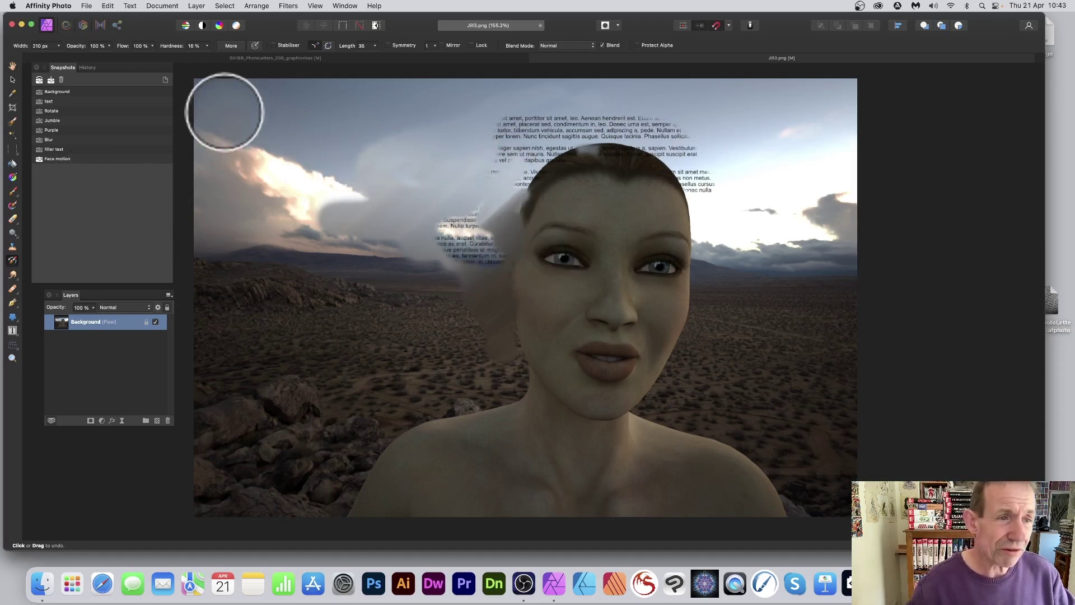
pyautogui.click(39, 121)
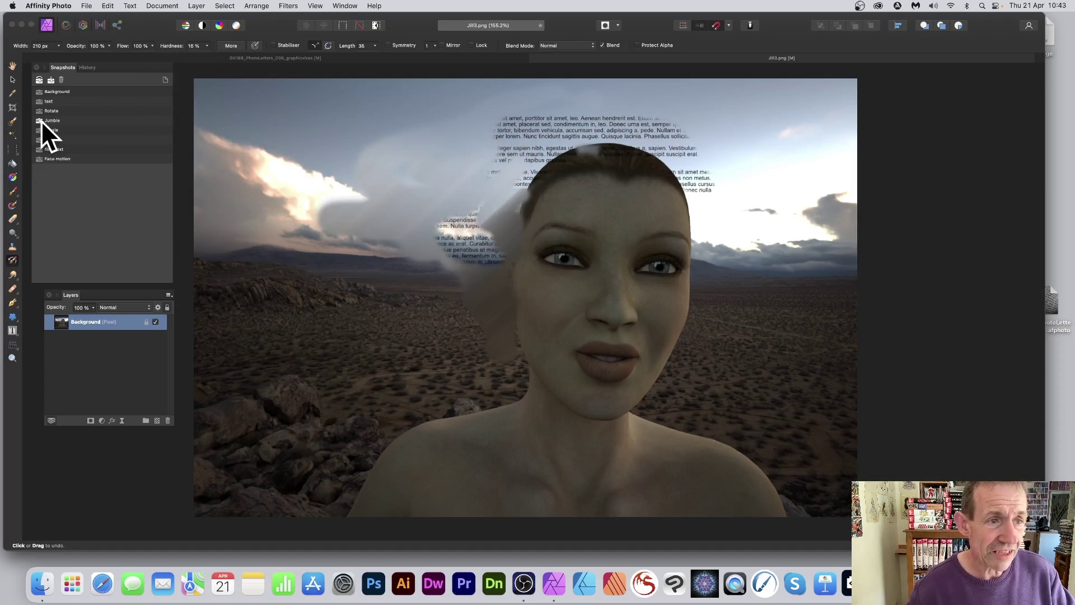
pyautogui.moveTo(516, 144); pyautogui.dragTo(480, 156)
pyautogui.moveTo(494, 182)
pyautogui.mouseDown()
pyautogui.moveTo(519, 160)
pyautogui.moveTo(511, 128)
pyautogui.moveTo(525, 92)
pyautogui.moveTo(583, 89)
pyautogui.moveTo(599, 116)
pyautogui.moveTo(671, 117)
pyautogui.mouseUp()
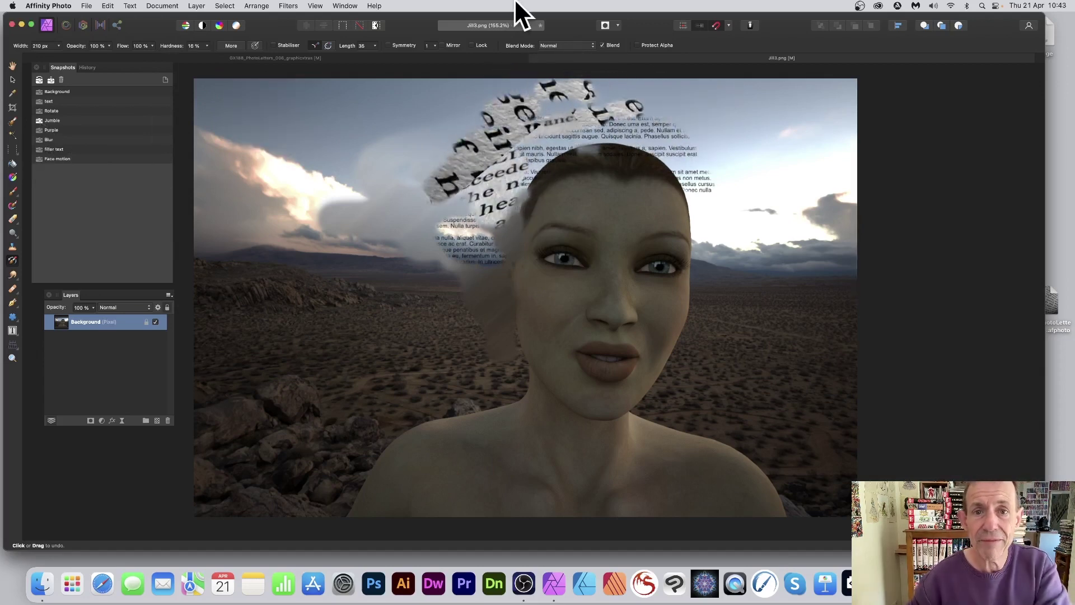
# Switch the brush to Multiply and repaint paper-letter strokes across the sky left of the face.
pyautogui.click(574, 45)
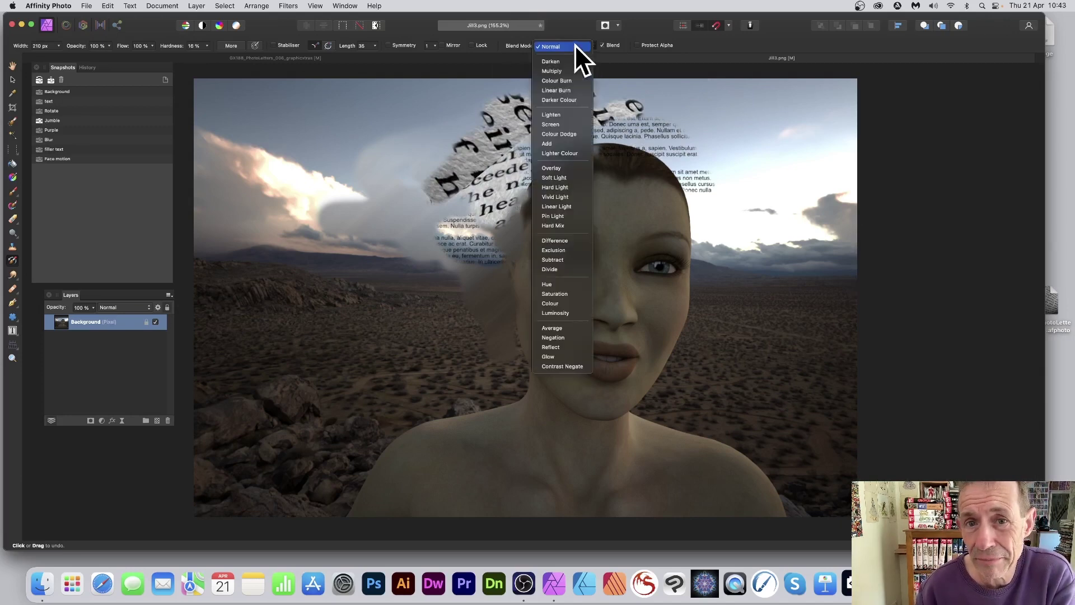
pyautogui.click(556, 70)
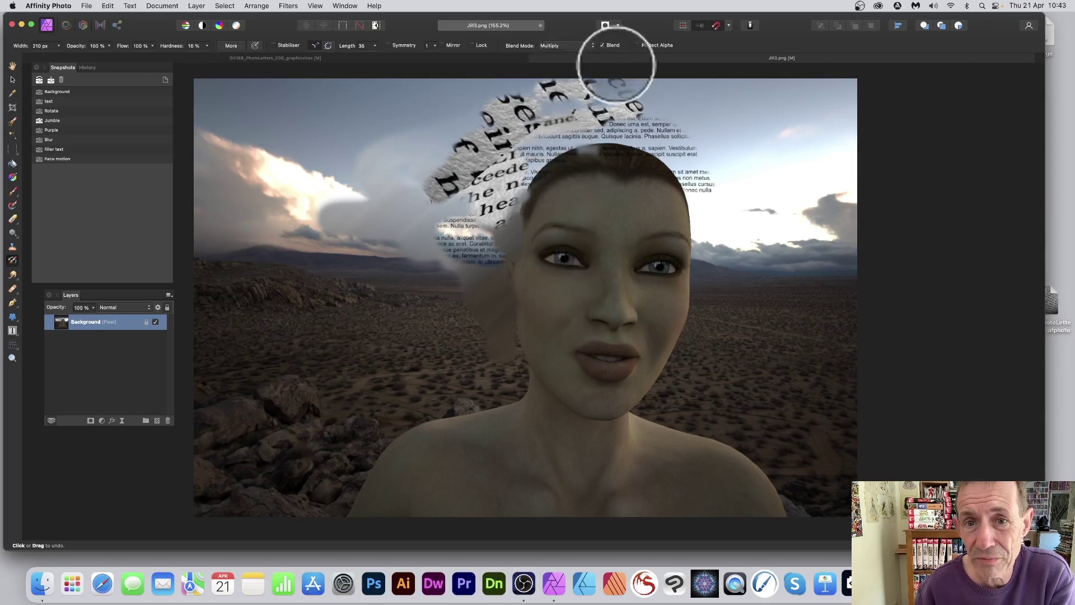
pyautogui.press('super+z')
pyautogui.press('super+z')
pyautogui.press('super+z')
pyautogui.press('super+z')
pyautogui.press('super+z')
pyautogui.press('super+z')
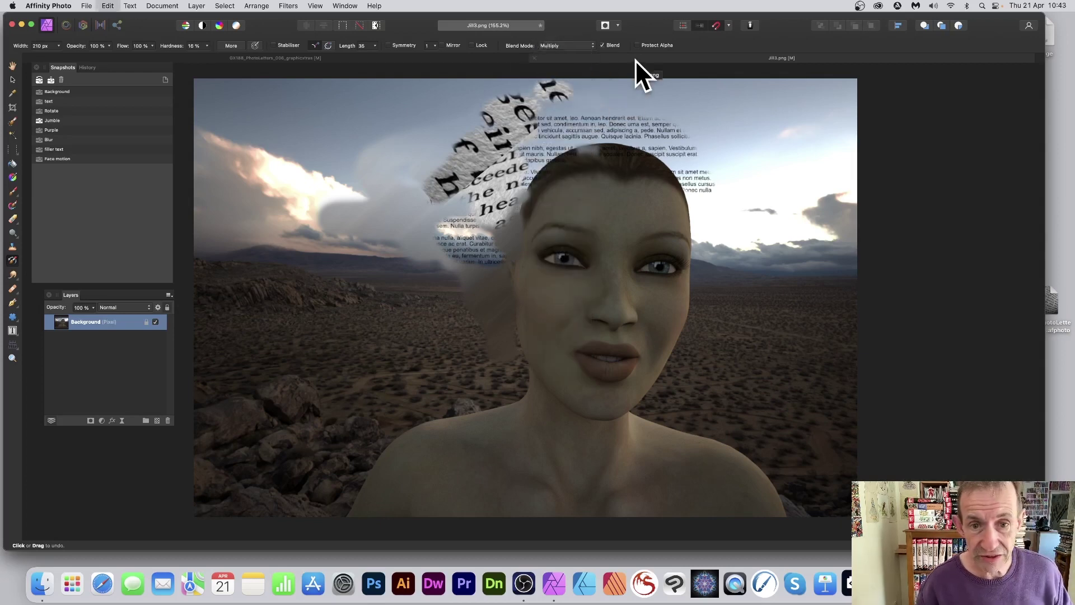
pyautogui.press('super+z')
pyautogui.press('super+z')
pyautogui.press('super+z')
pyautogui.press('super+z')
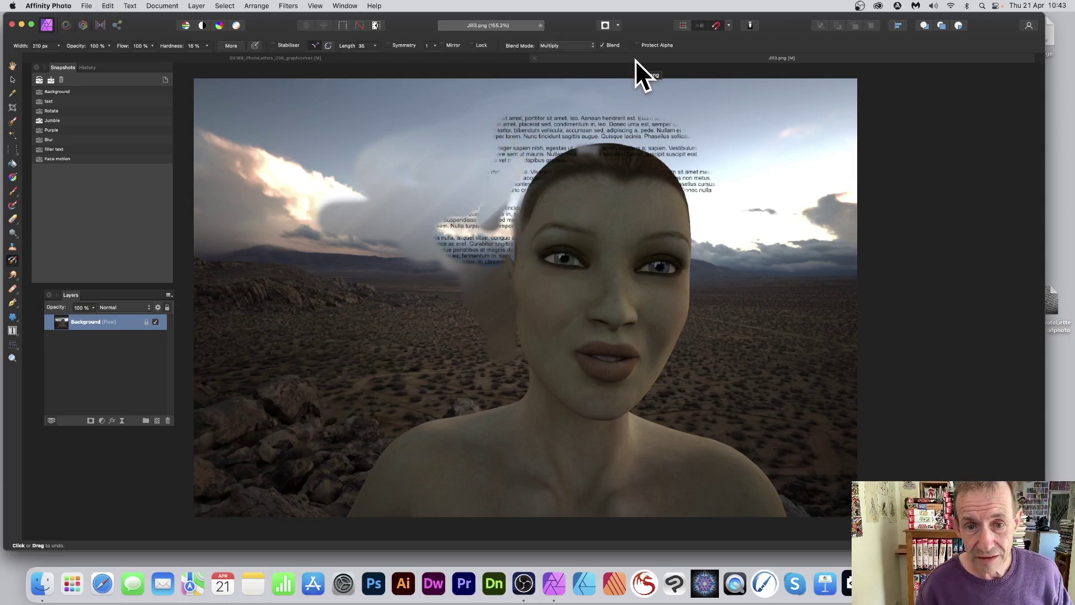
pyautogui.moveTo(404, 200)
pyautogui.mouseDown()
pyautogui.moveTo(453, 183)
pyautogui.moveTo(464, 189)
pyautogui.moveTo(448, 234)
pyautogui.moveTo(479, 235)
pyautogui.moveTo(475, 196)
pyautogui.moveTo(475, 258)
pyautogui.moveTo(494, 213)
pyautogui.moveTo(505, 254)
pyautogui.moveTo(502, 199)
pyautogui.moveTo(486, 218)
pyautogui.moveTo(509, 178)
pyautogui.moveTo(479, 201)
pyautogui.moveTo(541, 144)
pyautogui.moveTo(480, 163)
pyautogui.moveTo(580, 124)
pyautogui.moveTo(531, 172)
pyautogui.moveTo(617, 132)
pyautogui.moveTo(554, 144)
pyautogui.moveTo(650, 126)
pyautogui.moveTo(592, 111)
pyautogui.moveTo(663, 119)
pyautogui.moveTo(558, 98)
pyautogui.moveTo(672, 110)
pyautogui.moveTo(497, 132)
pyautogui.moveTo(505, 107)
pyautogui.moveTo(617, 89)
pyautogui.moveTo(601, 85)
pyautogui.moveTo(696, 112)
pyautogui.moveTo(607, 118)
pyautogui.moveTo(697, 144)
pyautogui.moveTo(631, 117)
pyautogui.moveTo(689, 150)
pyautogui.moveTo(670, 144)
pyautogui.moveTo(709, 210)
pyautogui.moveTo(661, 139)
pyautogui.moveTo(710, 216)
pyautogui.mouseUp()
# Change the brush to Colour Burn and paint dark letter strokes around the head's right side.
pyautogui.click(566, 46)
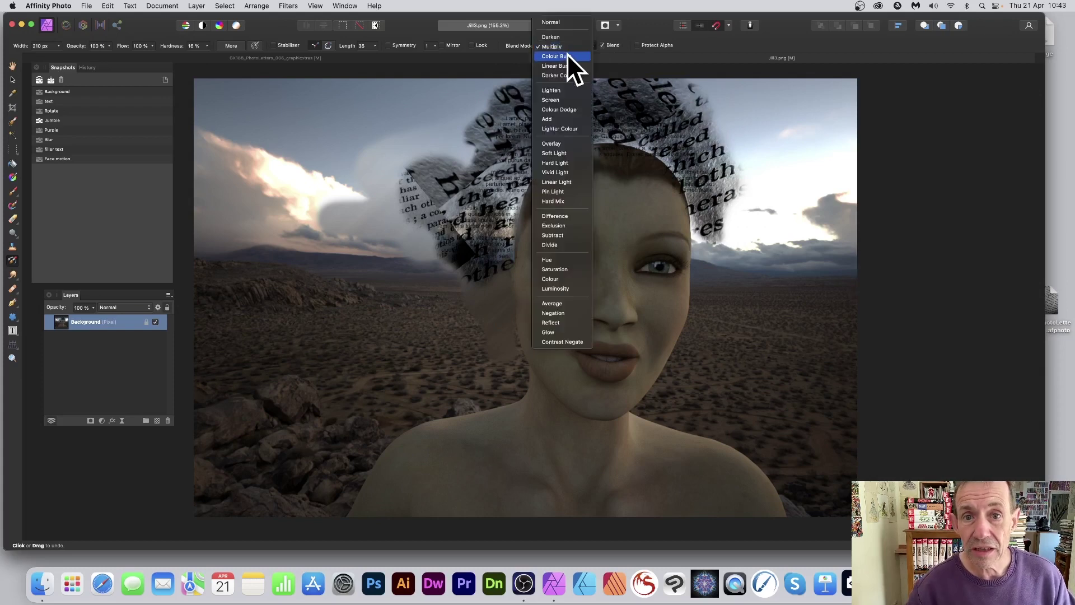
pyautogui.click(567, 56)
pyautogui.moveTo(684, 161)
pyautogui.mouseDown()
pyautogui.moveTo(712, 261)
pyautogui.moveTo(735, 207)
pyautogui.moveTo(725, 194)
pyautogui.moveTo(777, 258)
pyautogui.moveTo(707, 151)
pyautogui.moveTo(804, 223)
pyautogui.moveTo(736, 141)
pyautogui.moveTo(821, 212)
pyautogui.moveTo(770, 250)
pyautogui.moveTo(848, 341)
pyautogui.moveTo(732, 112)
pyautogui.moveTo(801, 147)
pyautogui.moveTo(785, 93)
pyautogui.moveTo(692, 107)
pyautogui.moveTo(720, 117)
pyautogui.moveTo(483, 111)
pyautogui.moveTo(460, 83)
pyautogui.moveTo(440, 101)
pyautogui.moveTo(479, 145)
pyautogui.moveTo(404, 98)
pyautogui.moveTo(378, 99)
pyautogui.moveTo(466, 169)
pyautogui.moveTo(338, 100)
pyautogui.moveTo(384, 146)
pyautogui.moveTo(286, 122)
pyautogui.moveTo(240, 93)
pyautogui.mouseUp()
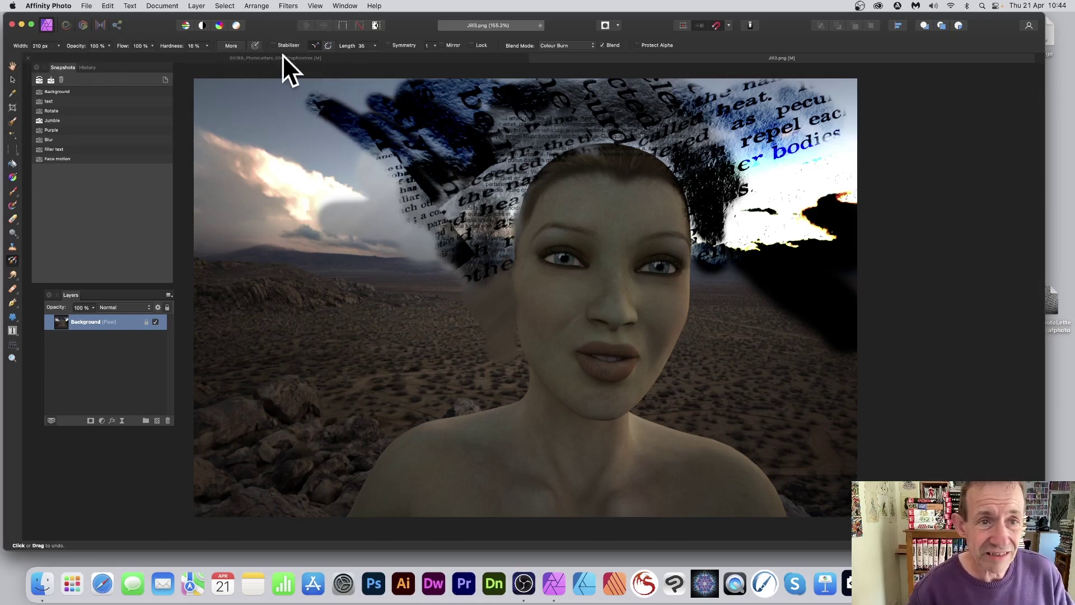
# Review the General, Texture and Sub-brush settings, then paint text and orange-burned clouds into the left sky.
pyautogui.click(234, 48)
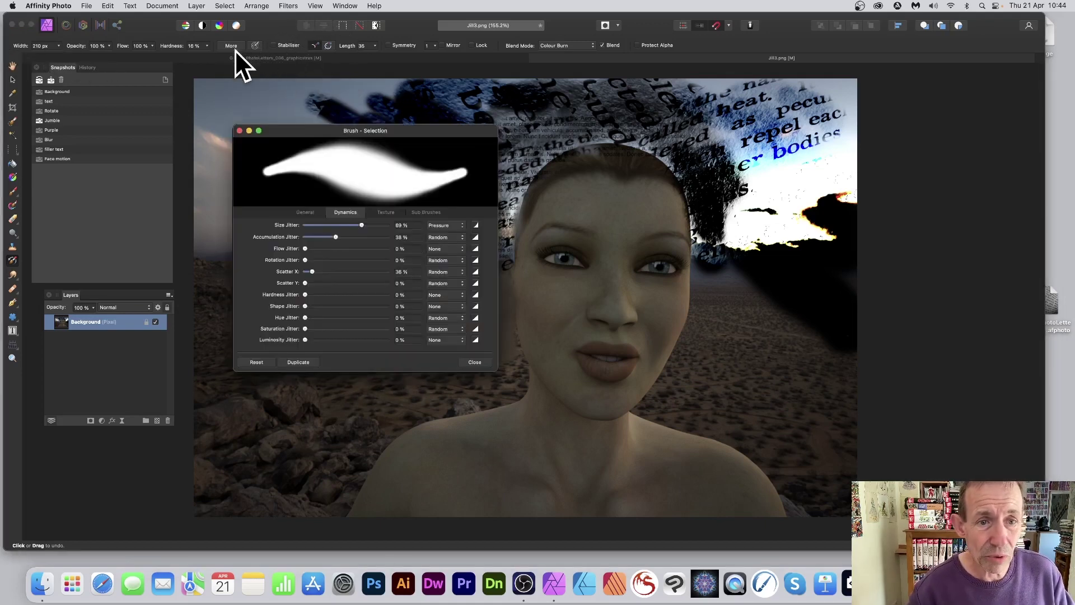
pyautogui.click(306, 213)
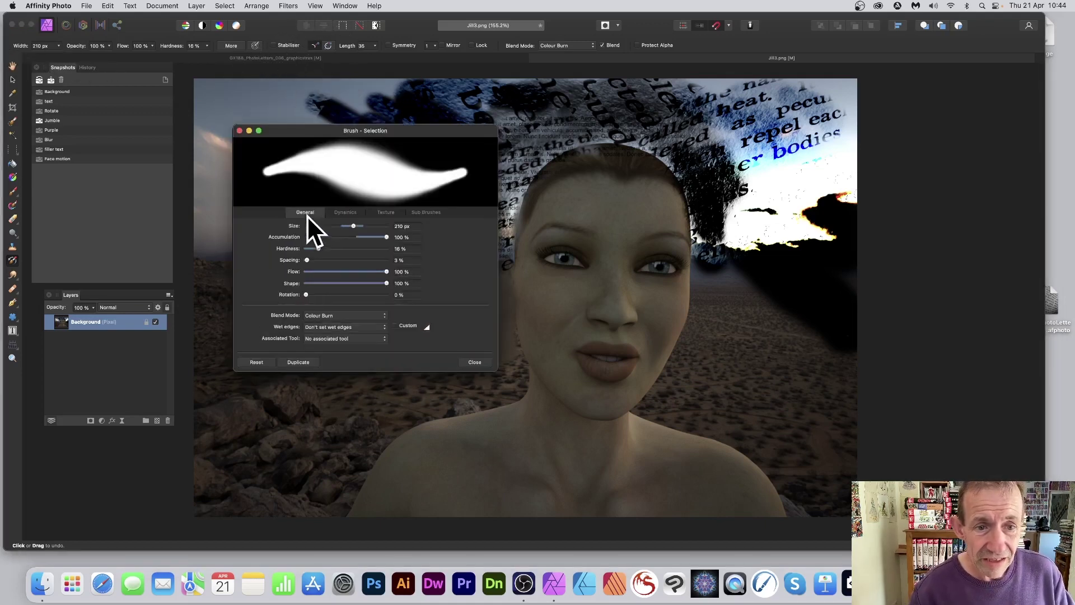
pyautogui.click(392, 211)
pyautogui.click(431, 213)
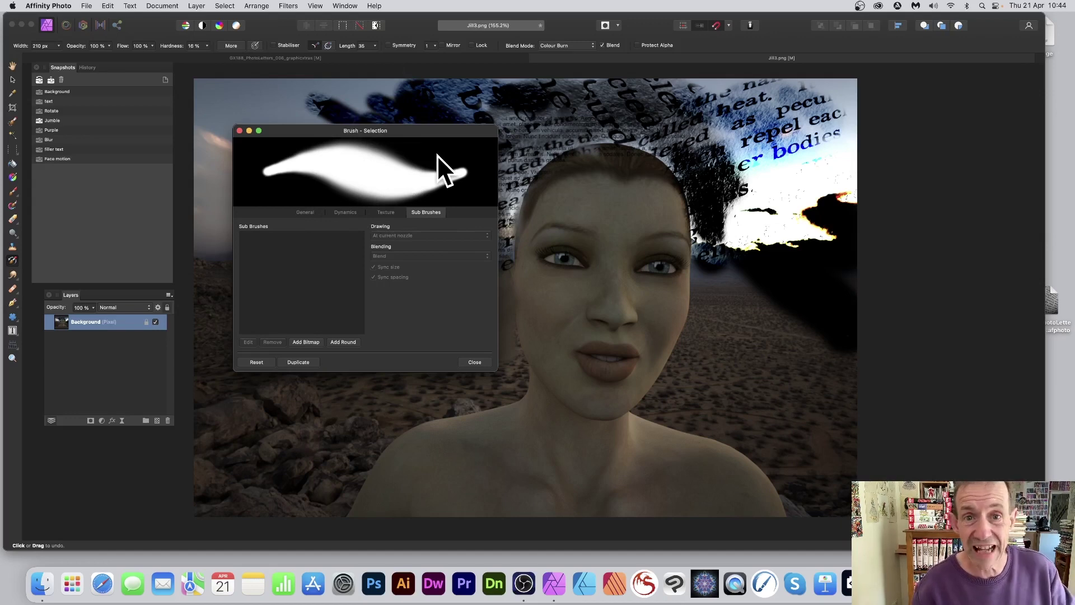
pyautogui.click(239, 131)
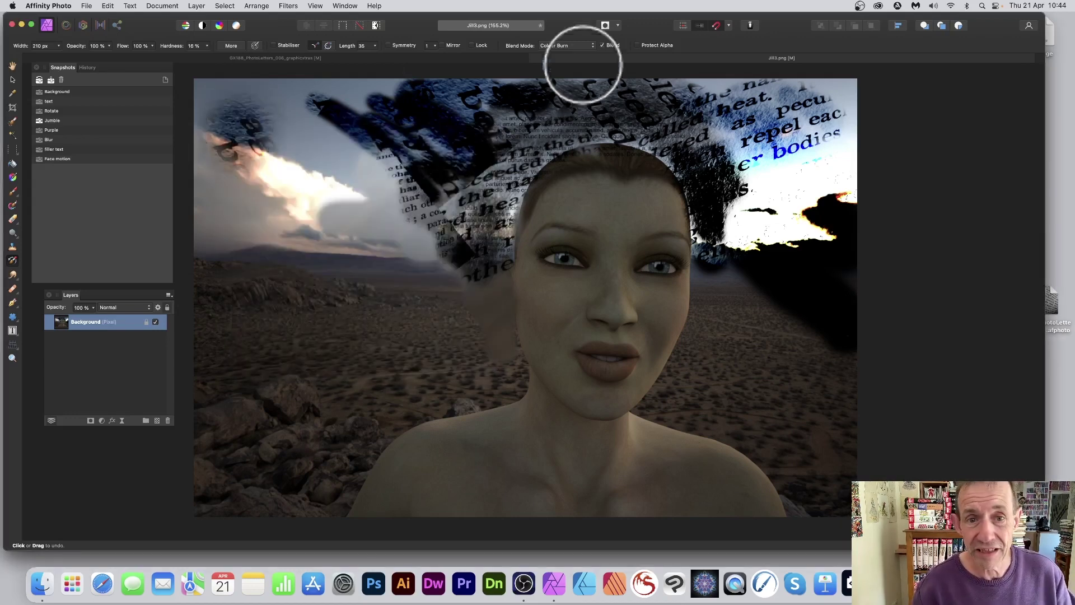
pyautogui.moveTo(383, 211)
pyautogui.mouseDown()
pyautogui.moveTo(332, 215)
pyautogui.moveTo(296, 163)
pyautogui.moveTo(356, 162)
pyautogui.moveTo(325, 147)
pyautogui.moveTo(369, 177)
pyautogui.moveTo(354, 144)
pyautogui.moveTo(349, 166)
pyautogui.moveTo(339, 116)
pyautogui.moveTo(308, 151)
pyautogui.moveTo(298, 105)
pyautogui.moveTo(345, 152)
pyautogui.moveTo(269, 126)
pyautogui.moveTo(554, 90)
pyautogui.mouseUp()
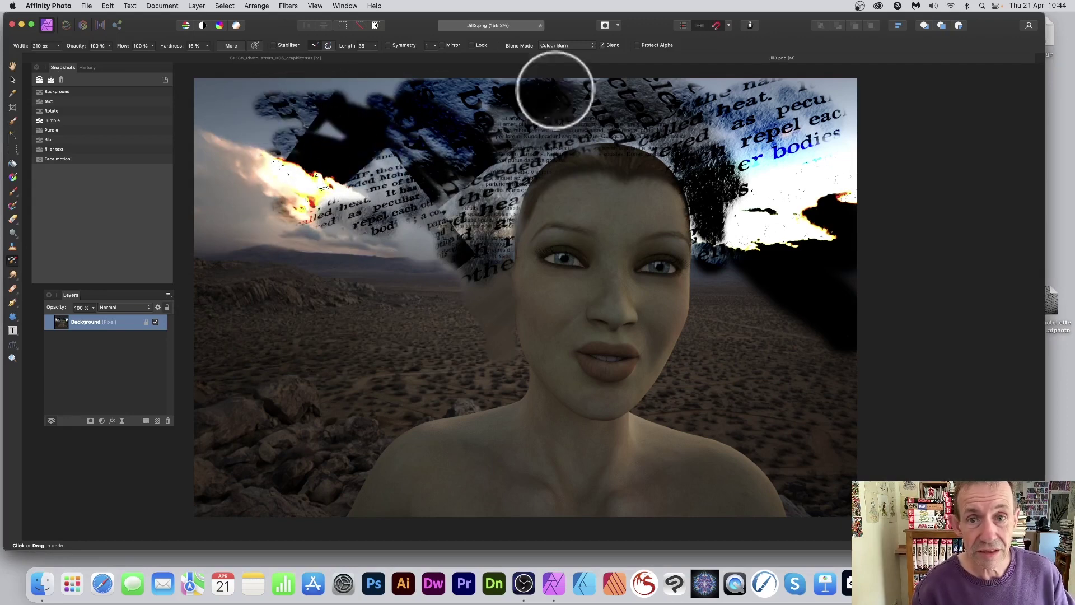
pyautogui.click(565, 47)
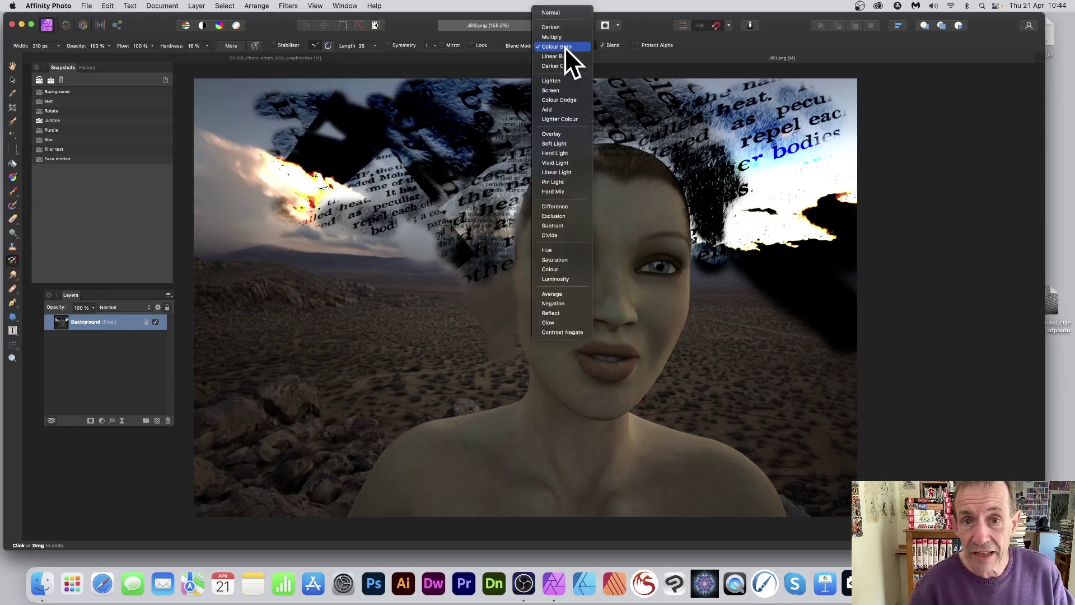
# In Add blend mode, brighten the text around the head, across the left sky and toward the neck.
pyautogui.click(563, 109)
pyautogui.moveTo(564, 120)
pyautogui.mouseDown()
pyautogui.moveTo(511, 173)
pyautogui.moveTo(528, 142)
pyautogui.moveTo(549, 161)
pyautogui.moveTo(556, 149)
pyautogui.moveTo(672, 168)
pyautogui.moveTo(598, 118)
pyautogui.moveTo(480, 158)
pyautogui.moveTo(476, 108)
pyautogui.moveTo(408, 115)
pyautogui.moveTo(358, 182)
pyautogui.moveTo(355, 157)
pyautogui.moveTo(381, 98)
pyautogui.mouseUp()
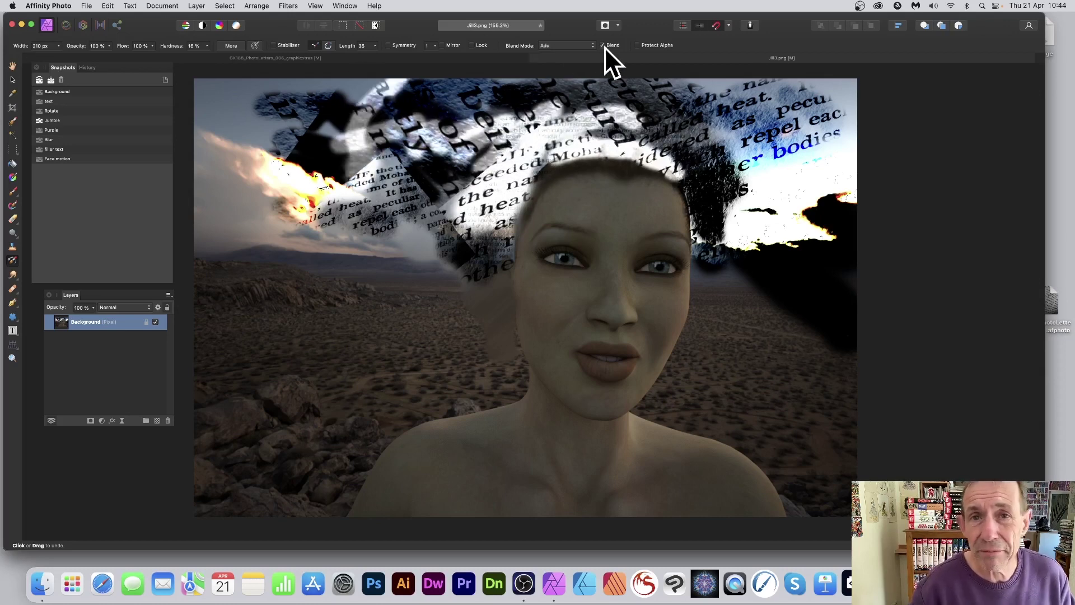
pyautogui.moveTo(547, 216)
pyautogui.mouseDown()
pyautogui.moveTo(359, 229)
pyautogui.moveTo(422, 258)
pyautogui.moveTo(242, 221)
pyautogui.mouseUp()
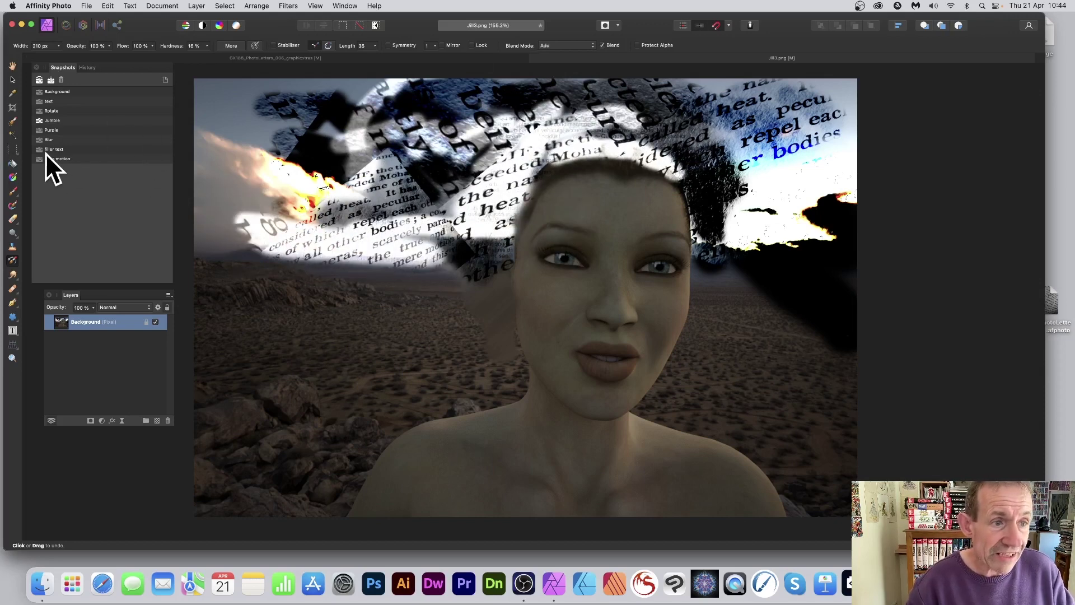
pyautogui.moveTo(463, 268)
pyautogui.mouseDown()
pyautogui.moveTo(396, 249)
pyautogui.moveTo(482, 254)
pyautogui.moveTo(488, 218)
pyautogui.moveTo(512, 336)
pyautogui.moveTo(498, 222)
pyautogui.moveTo(500, 340)
pyautogui.moveTo(475, 295)
pyautogui.moveTo(446, 279)
pyautogui.moveTo(418, 276)
pyautogui.moveTo(444, 306)
pyautogui.moveTo(413, 277)
pyautogui.moveTo(432, 300)
pyautogui.moveTo(283, 270)
pyautogui.mouseUp()
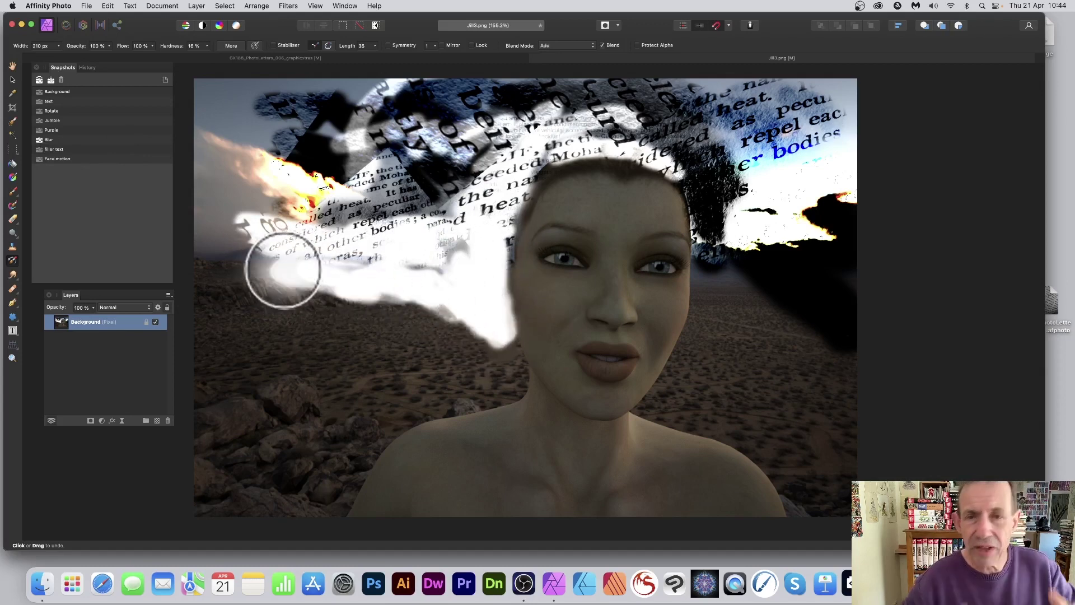
# Switch the brush blend mode to Difference and widen the brush to 430 px.
pyautogui.click(557, 46)
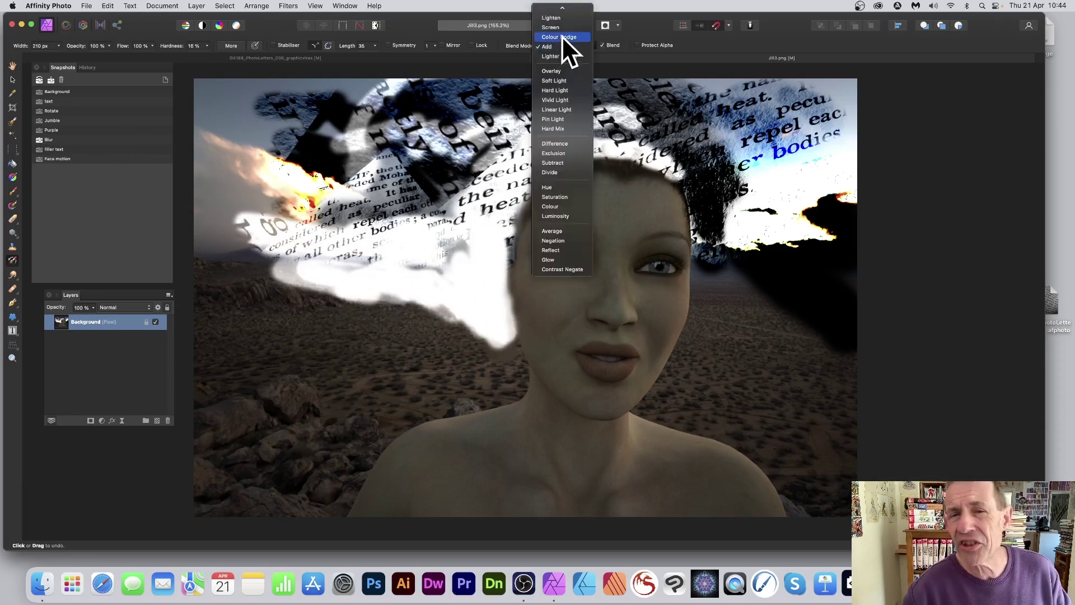
pyautogui.click(560, 146)
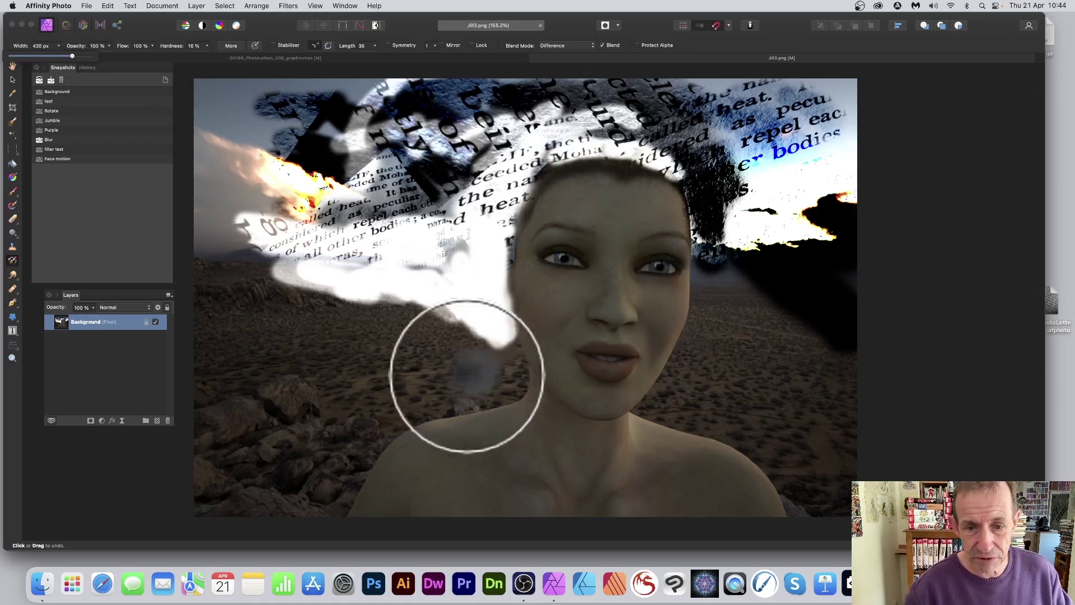
pyautogui.moveTo(468, 372)
pyautogui.mouseDown()
pyautogui.moveTo(466, 297)
pyautogui.moveTo(511, 163)
pyautogui.moveTo(547, 120)
pyautogui.moveTo(704, 168)
pyautogui.moveTo(750, 149)
pyautogui.moveTo(768, 101)
pyautogui.moveTo(859, 151)
pyautogui.moveTo(722, 211)
pyautogui.moveTo(758, 276)
pyautogui.moveTo(706, 286)
pyautogui.moveTo(727, 272)
pyautogui.moveTo(751, 338)
pyautogui.moveTo(847, 259)
pyautogui.mouseUp()
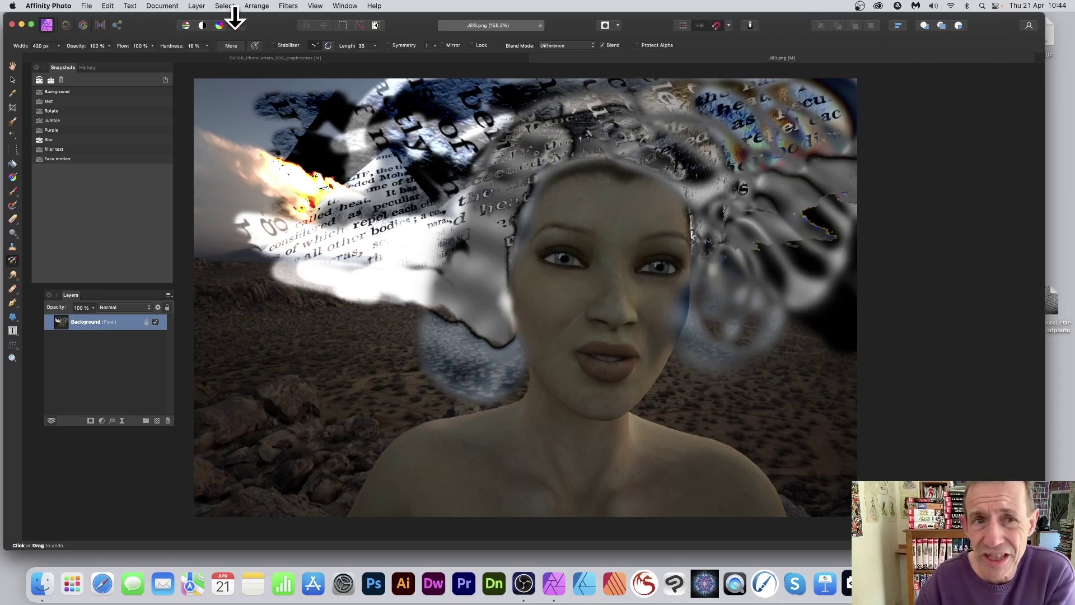
# Apply a 21.1 px Gaussian Blur, then paint a sharp text band back from the upper left.
pyautogui.click(289, 5)
pyautogui.moveTo(290, 34)
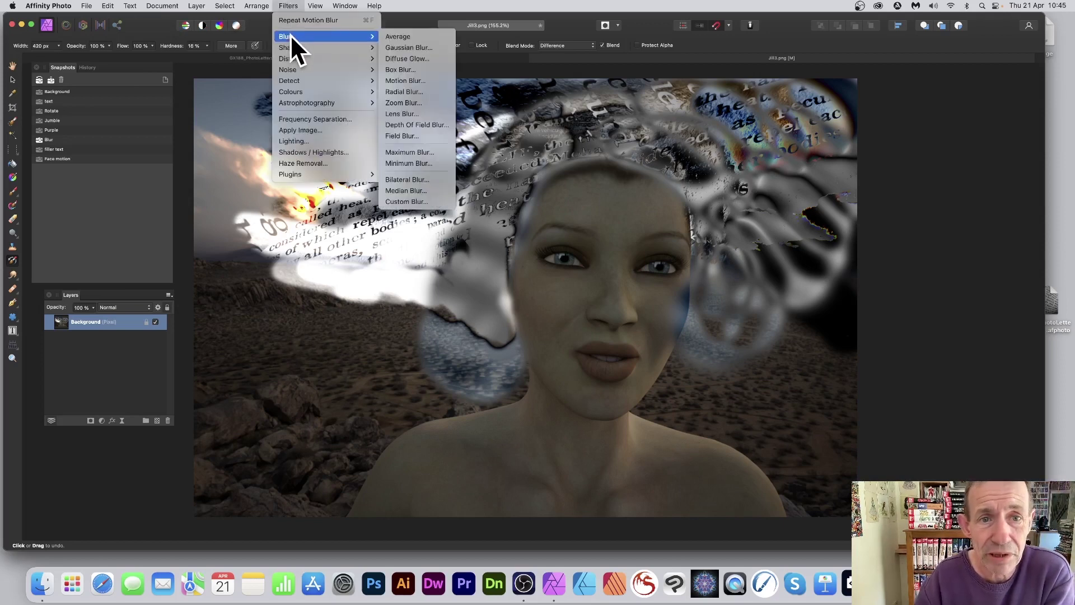
pyautogui.click(428, 49)
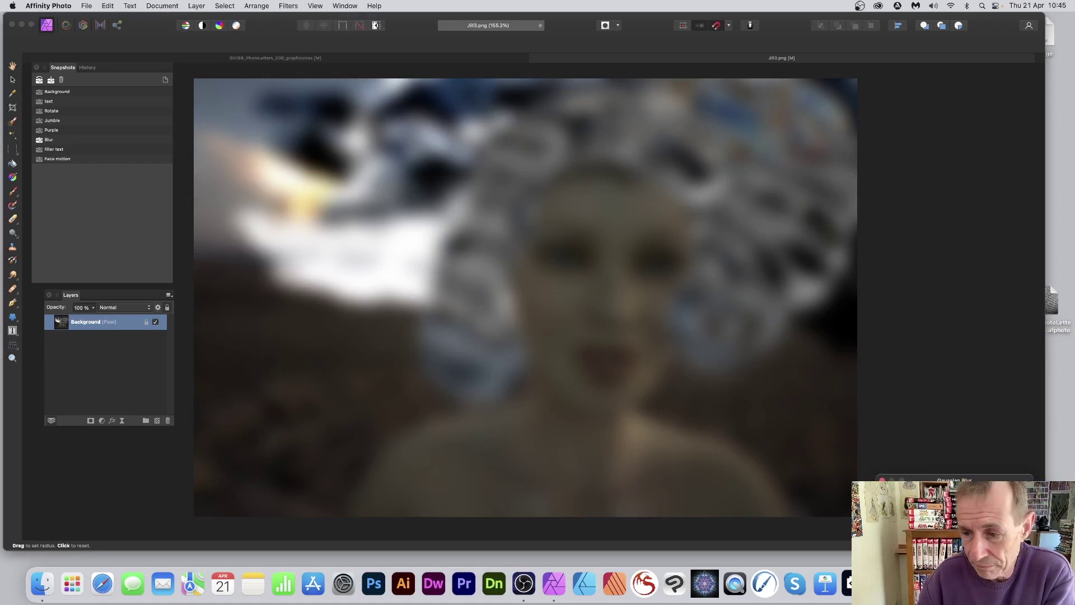
pyautogui.moveTo(935, 481); pyautogui.dragTo(635, 373)
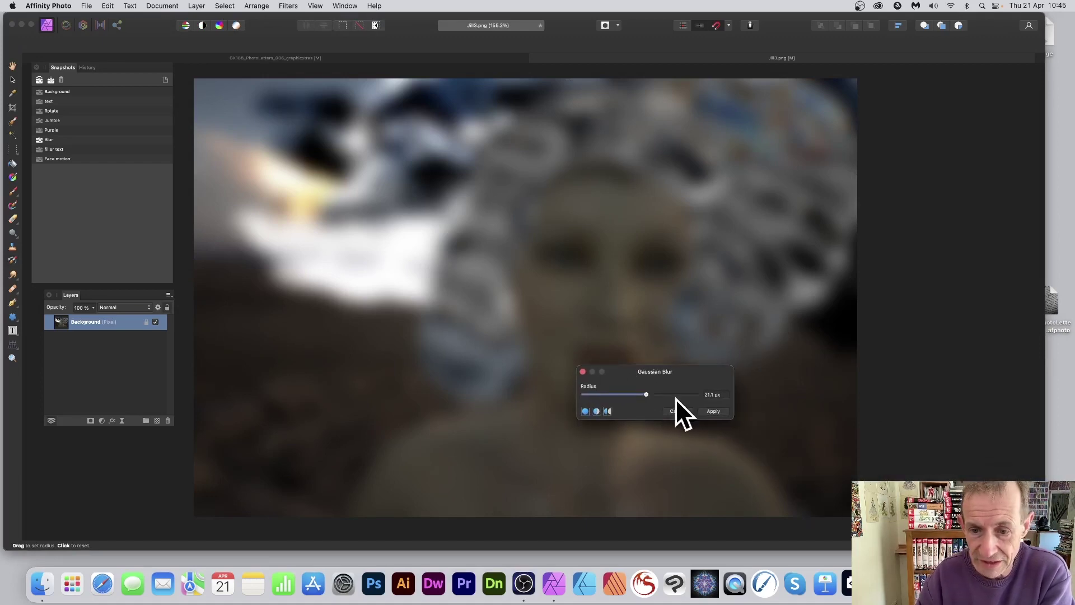
pyautogui.click(706, 409)
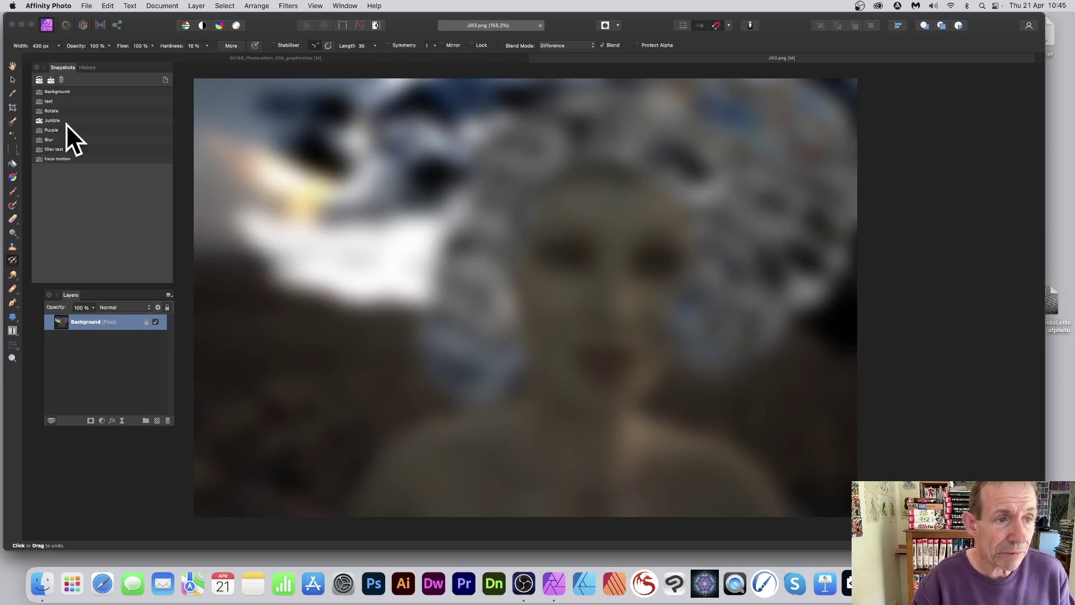
pyautogui.moveTo(235, 168)
pyautogui.mouseDown()
pyautogui.moveTo(254, 175)
pyautogui.moveTo(461, 132)
pyautogui.moveTo(497, 156)
pyautogui.moveTo(480, 202)
pyautogui.moveTo(528, 345)
pyautogui.moveTo(420, 357)
pyautogui.moveTo(384, 444)
pyautogui.moveTo(347, 396)
pyautogui.moveTo(420, 269)
pyautogui.moveTo(342, 219)
pyautogui.mouseUp()
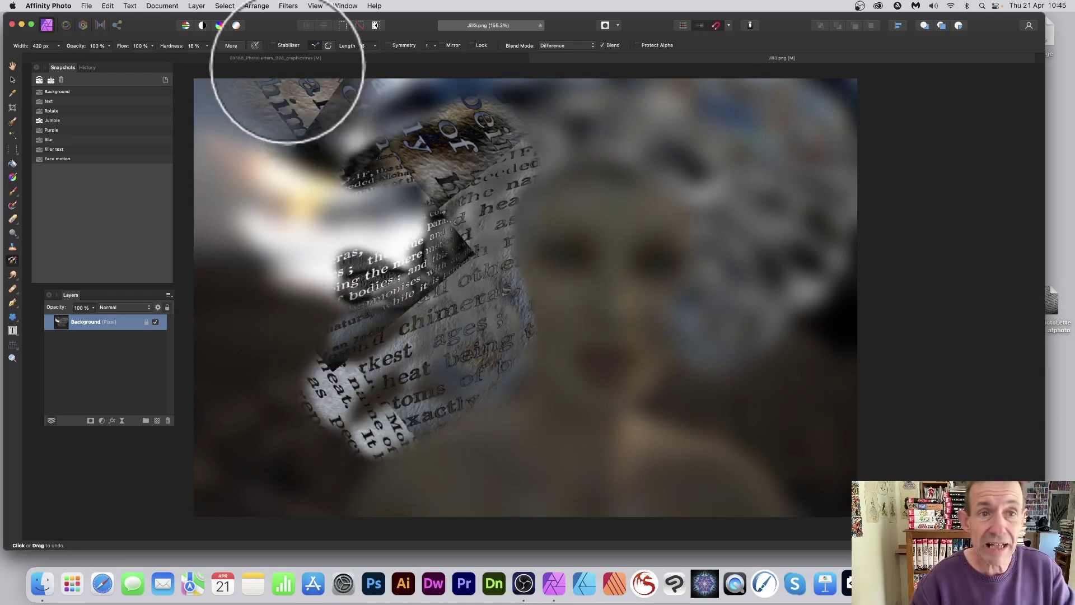
pyautogui.click(287, 6)
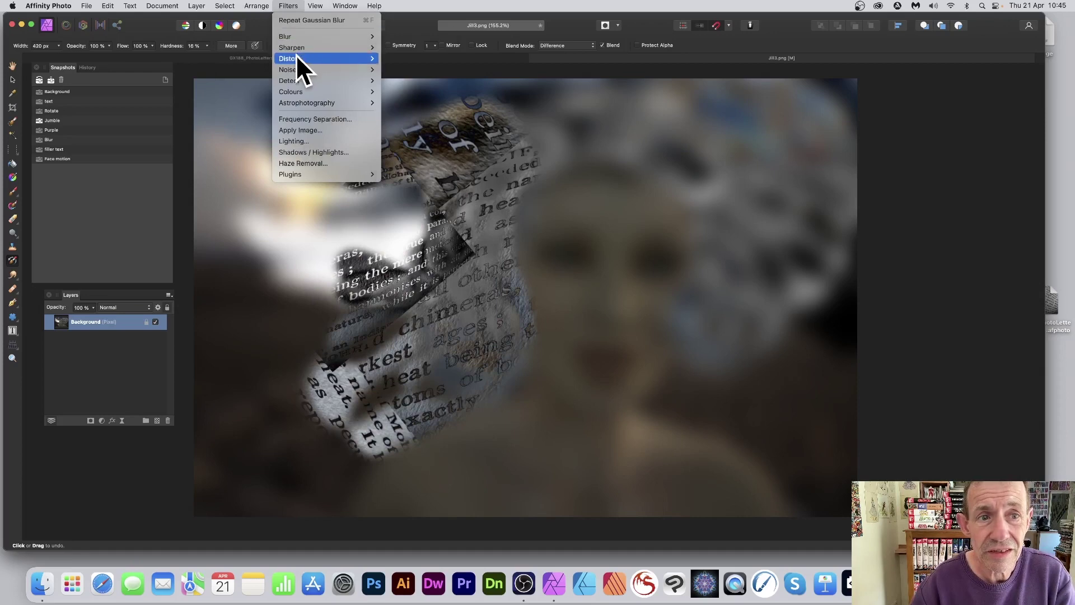
# Warp the image with Deform, pulling control points up-right, upper-left, and down to both sides.
pyautogui.moveTo(295, 58)
pyautogui.click(408, 59)
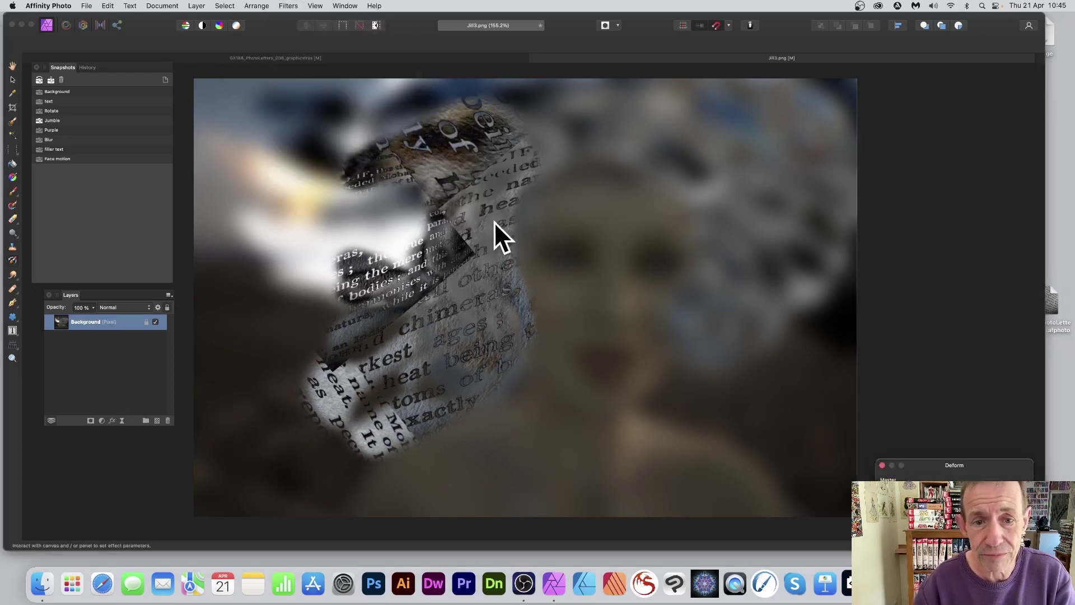
pyautogui.click(405, 174)
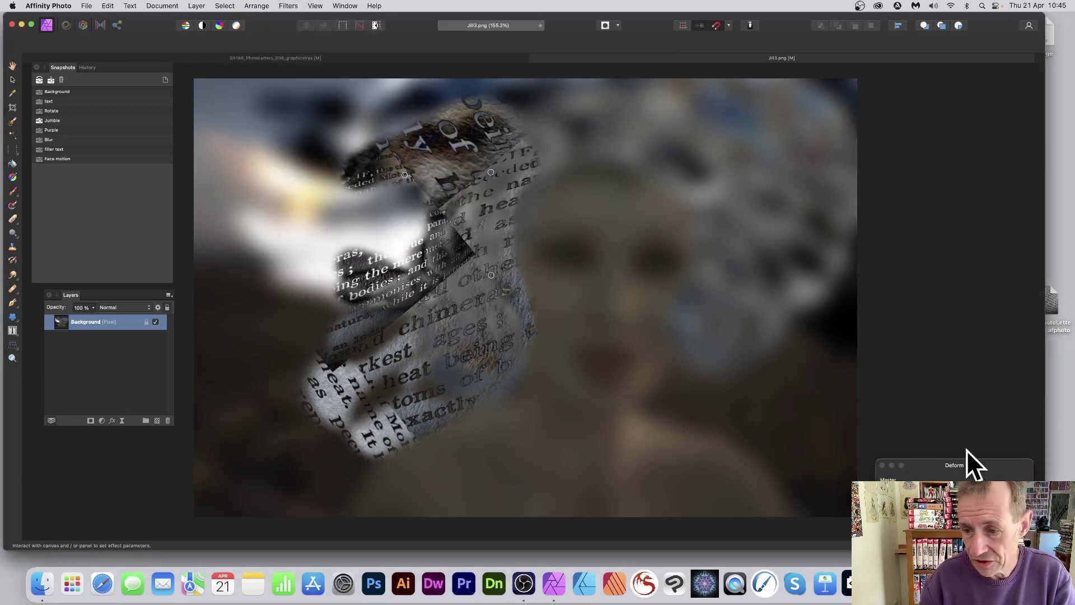
pyautogui.moveTo(967, 466); pyautogui.dragTo(571, 262)
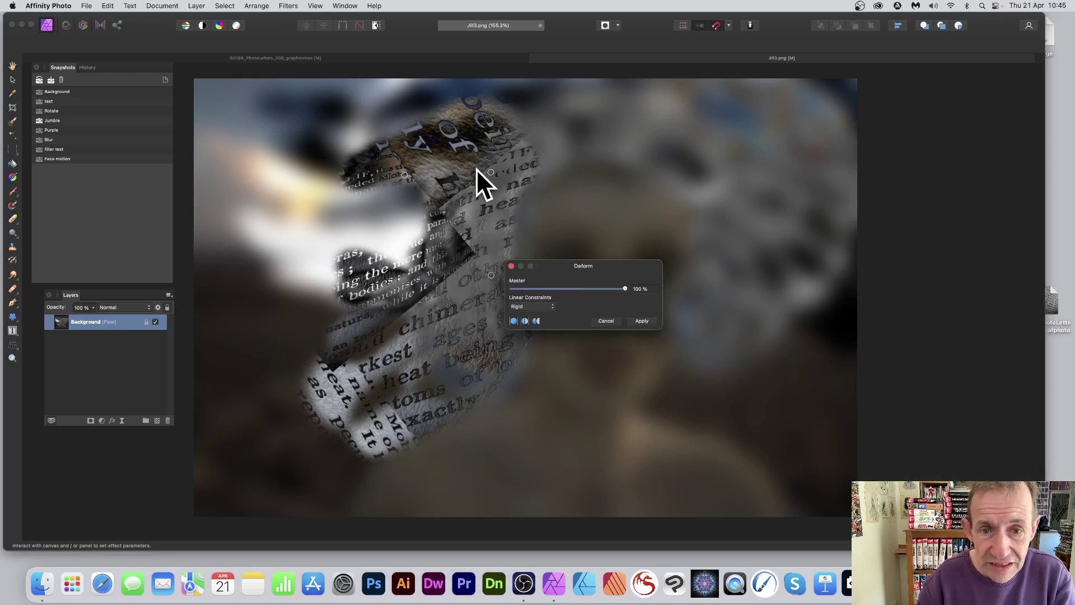
pyautogui.click(491, 172)
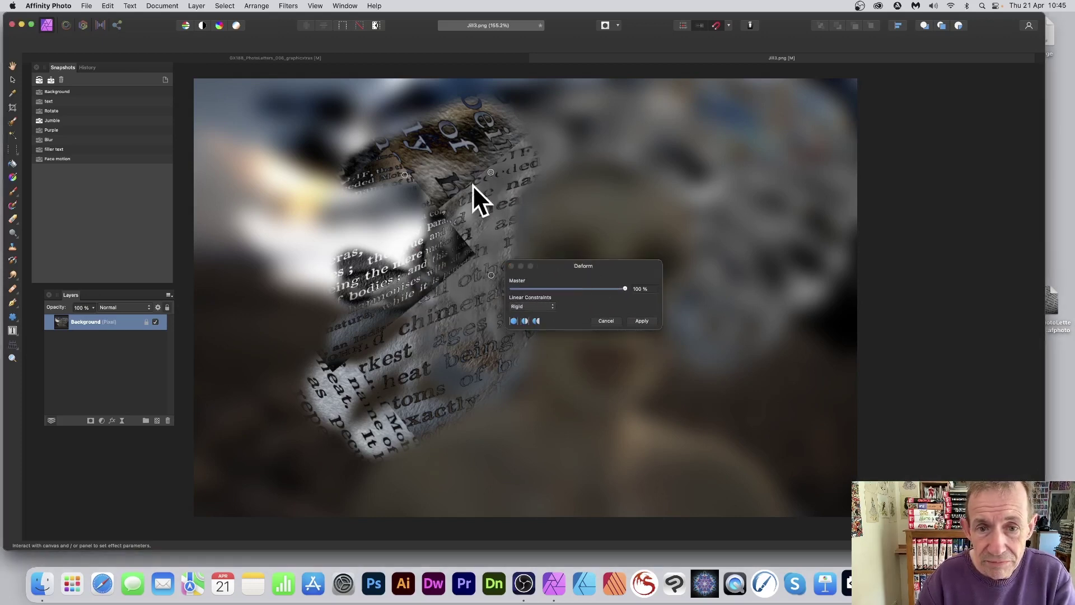
pyautogui.moveTo(491, 172); pyautogui.dragTo(627, 129)
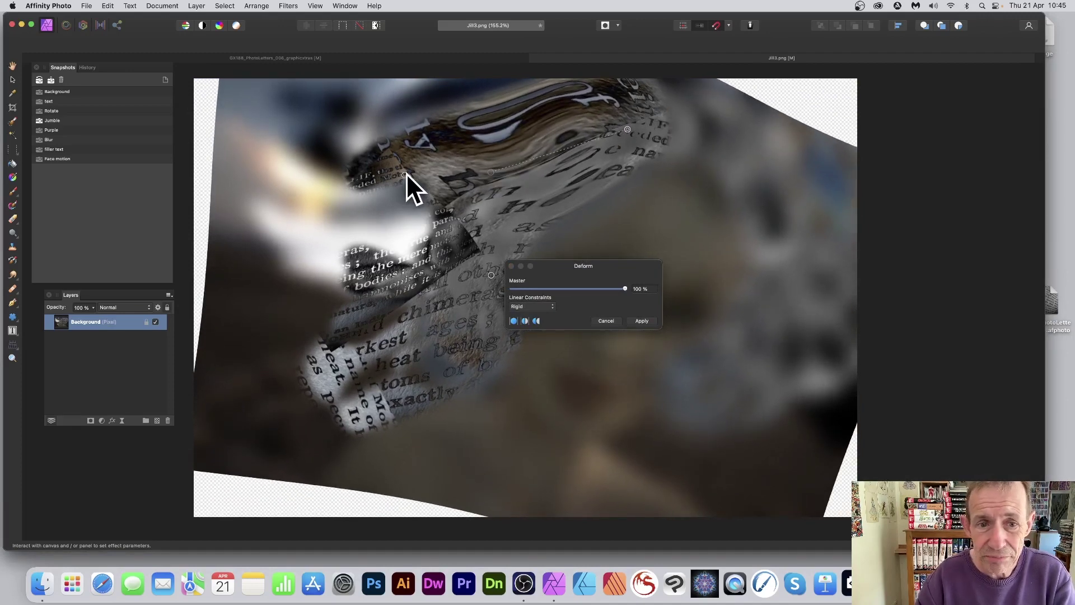
pyautogui.moveTo(404, 175); pyautogui.dragTo(224, 148)
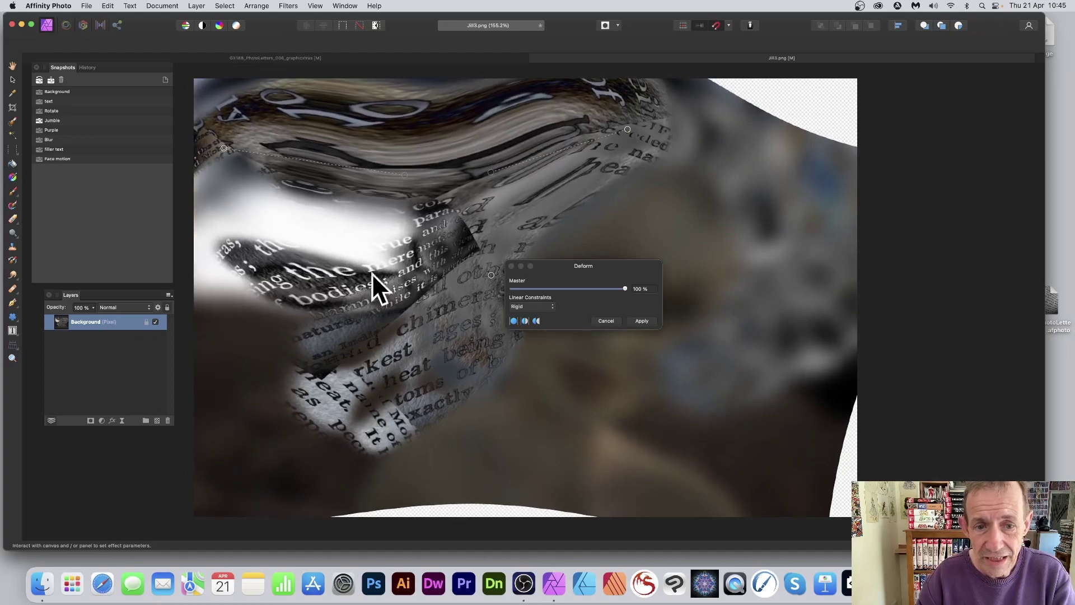
pyautogui.moveTo(421, 283); pyautogui.dragTo(276, 414)
pyautogui.moveTo(492, 274); pyautogui.dragTo(804, 430)
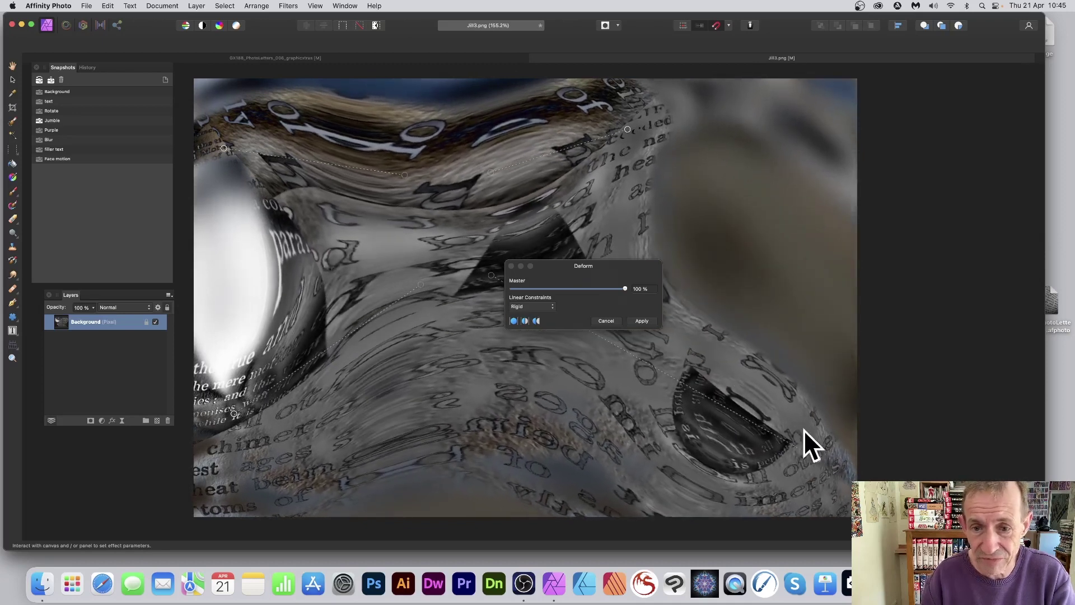
pyautogui.click(642, 321)
pyautogui.press('y')
# Paint restored text across the upper image, then undo both strokes.
pyautogui.click(526, 149)
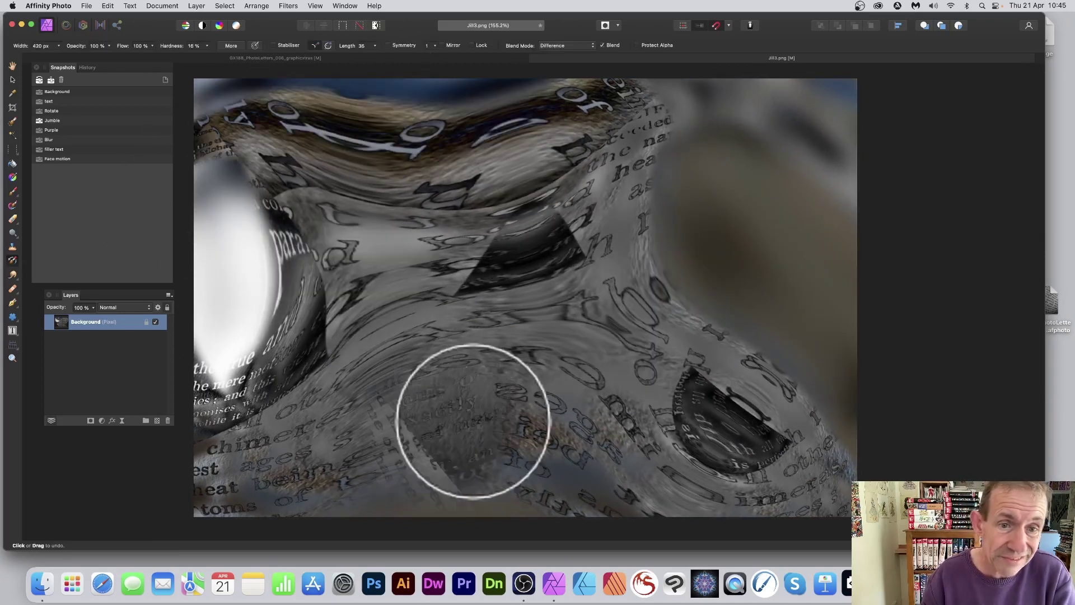
pyautogui.moveTo(526, 143)
pyautogui.mouseDown()
pyautogui.moveTo(379, 84)
pyautogui.moveTo(338, 113)
pyautogui.moveTo(492, 247)
pyautogui.moveTo(492, 226)
pyautogui.mouseUp()
pyautogui.press('super+z')
pyautogui.press('super+z')
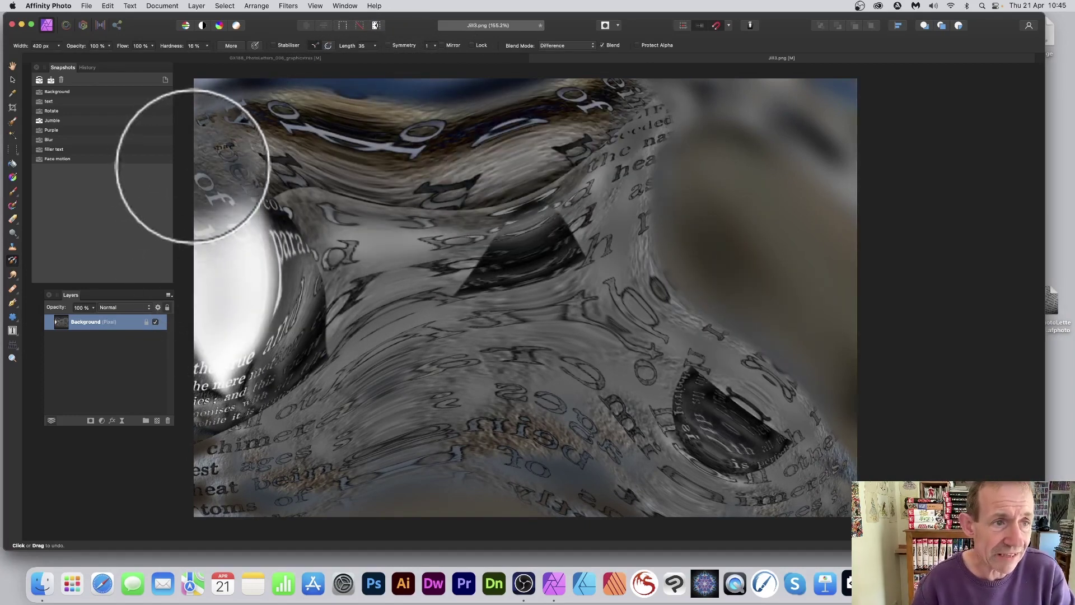
pyautogui.press('super+z')
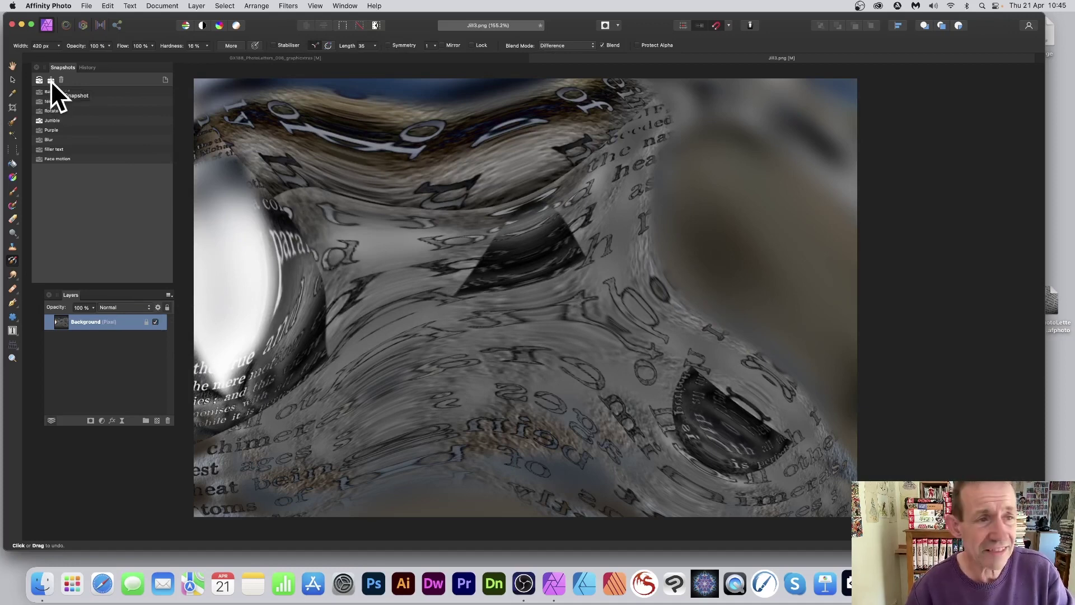
# Save a snapshot named 'Deform' and paint out the text near the image centre.
pyautogui.click(50, 81)
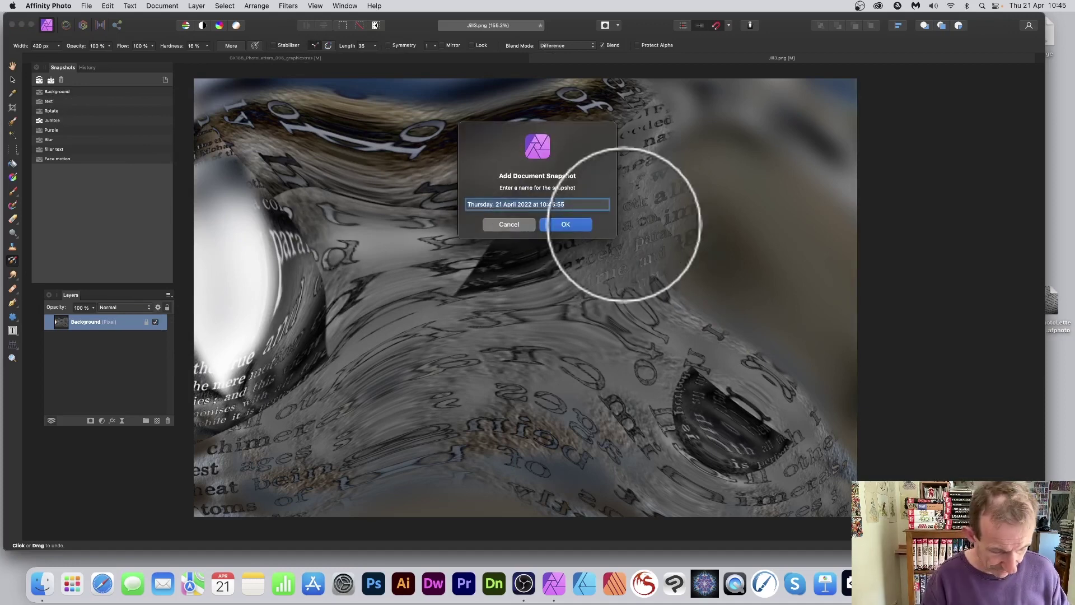
pyautogui.write('Deform')
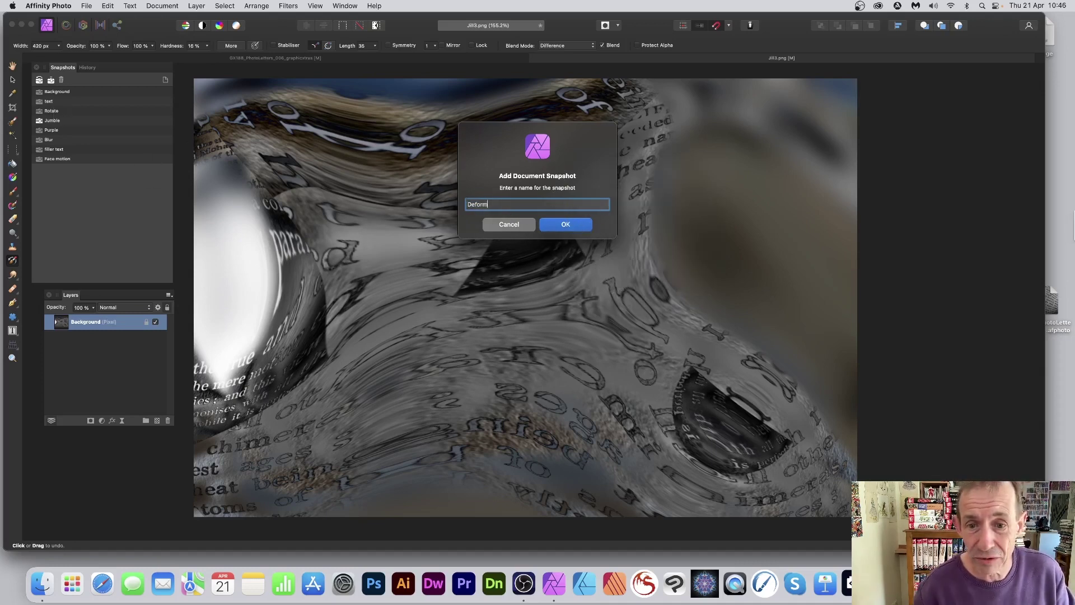
pyautogui.click(573, 224)
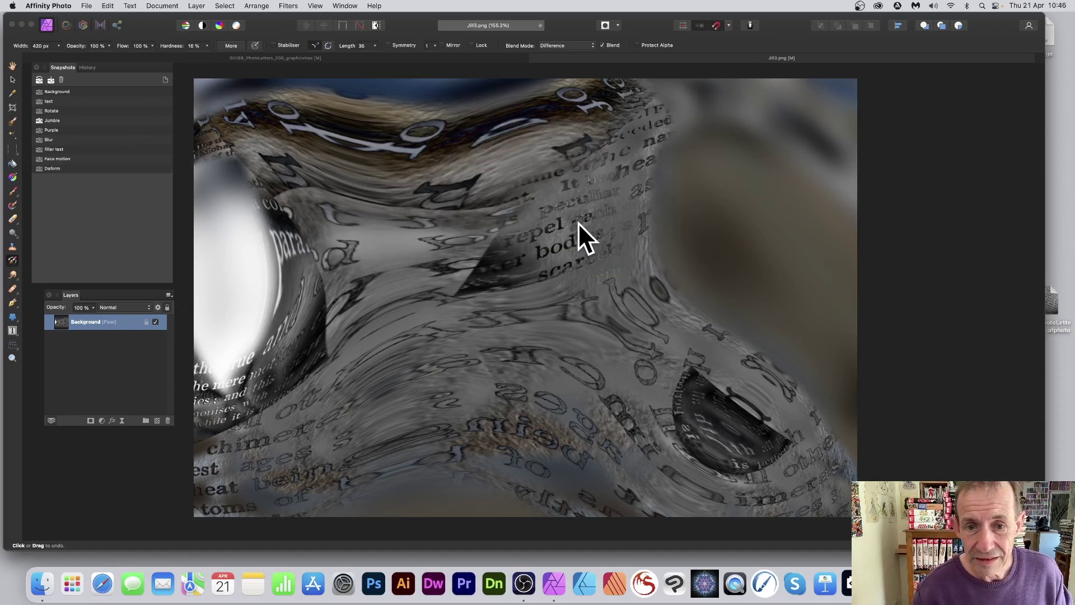
pyautogui.moveTo(578, 223); pyautogui.dragTo(510, 154)
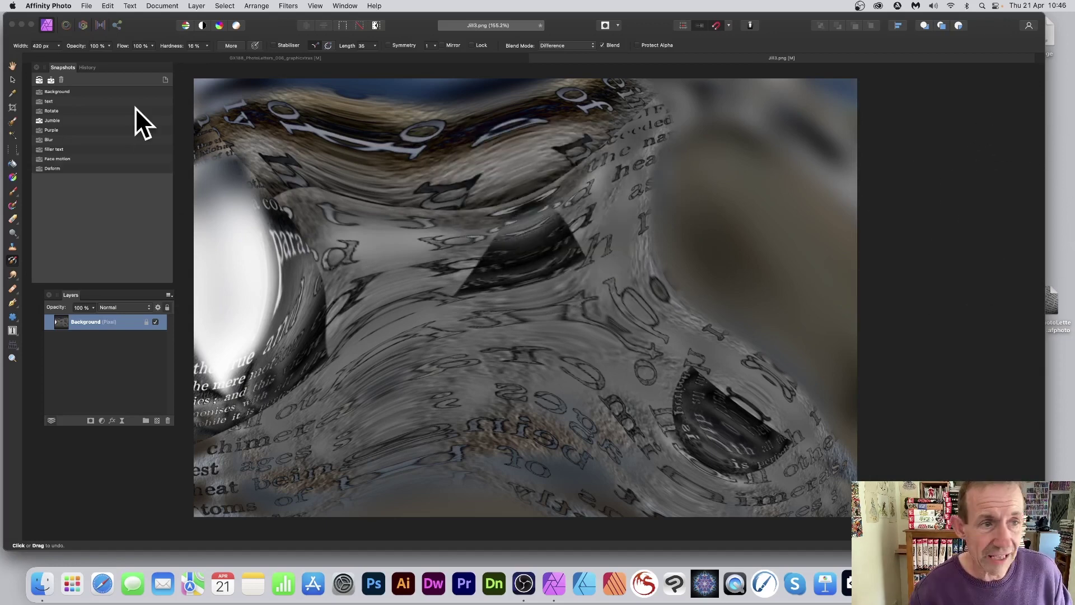
# Restore the original Background snapshot and select the Background layer for painting.
pyautogui.click(63, 91)
pyautogui.click(39, 80)
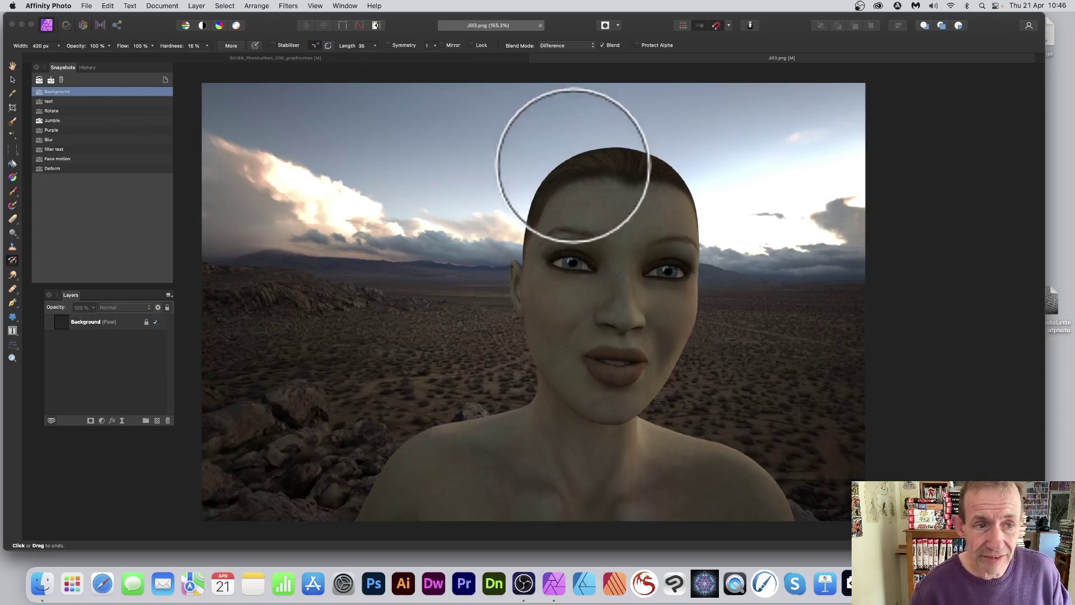
pyautogui.click(39, 171)
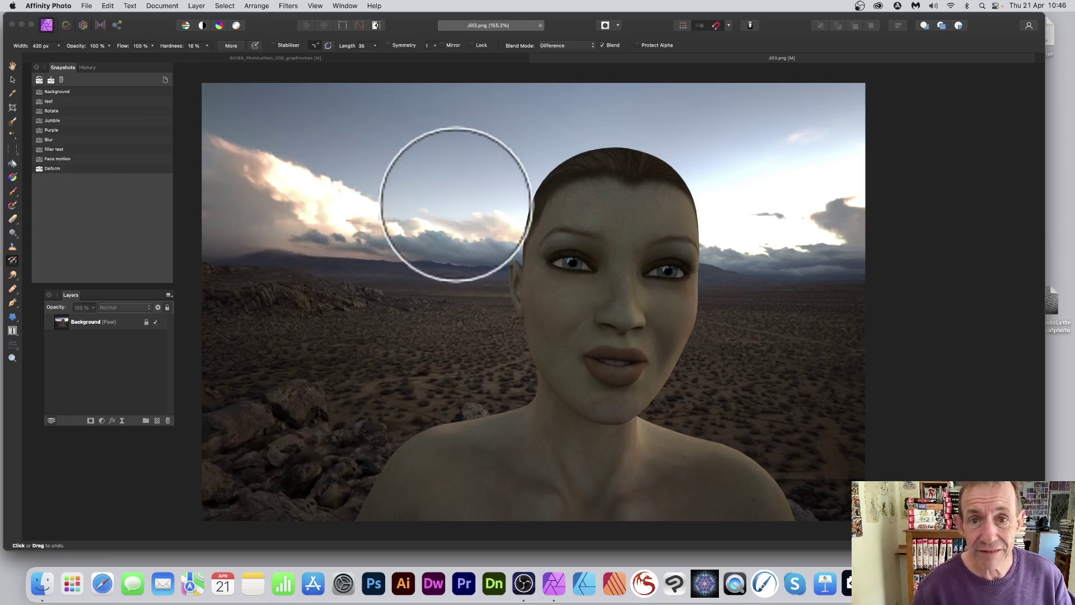
pyautogui.click(463, 199)
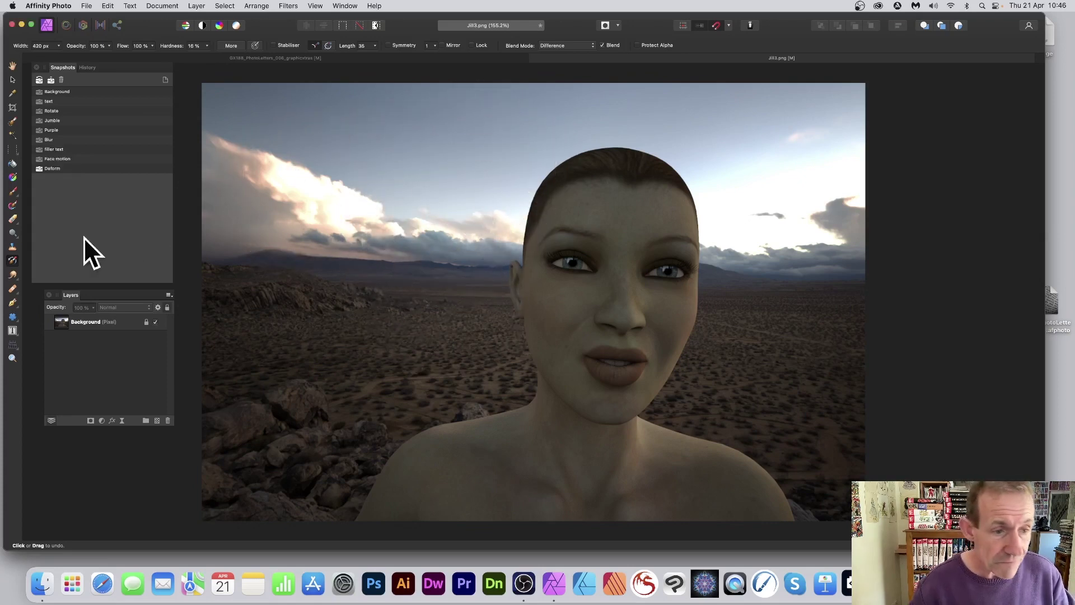
pyautogui.click(93, 321)
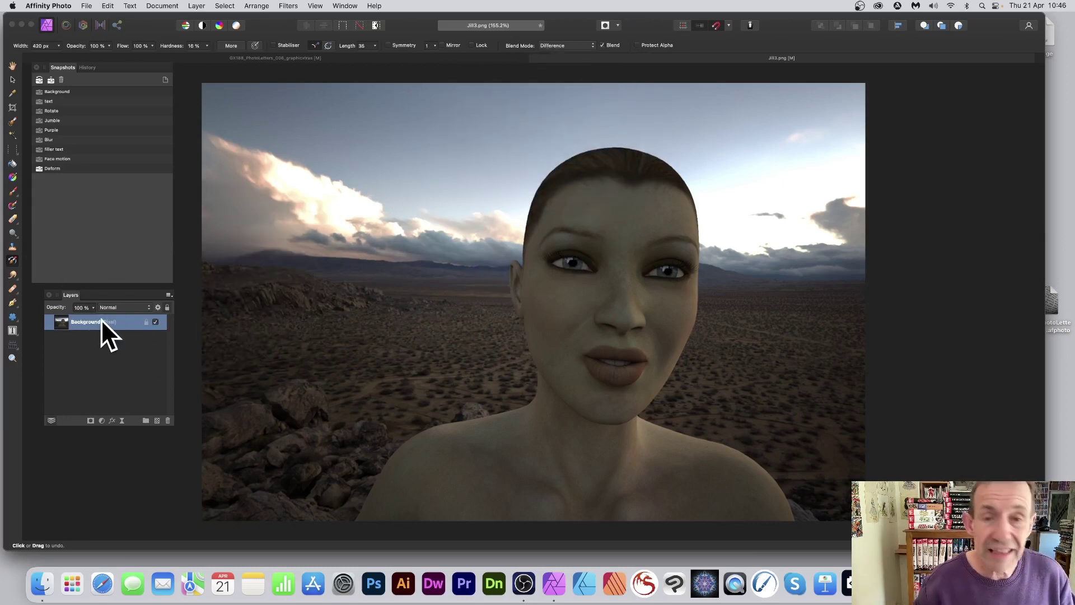
# Float the Layers list at lower left, then paint warped Deform text into the sky and hair.
pyautogui.moveTo(73, 294); pyautogui.dragTo(338, 131)
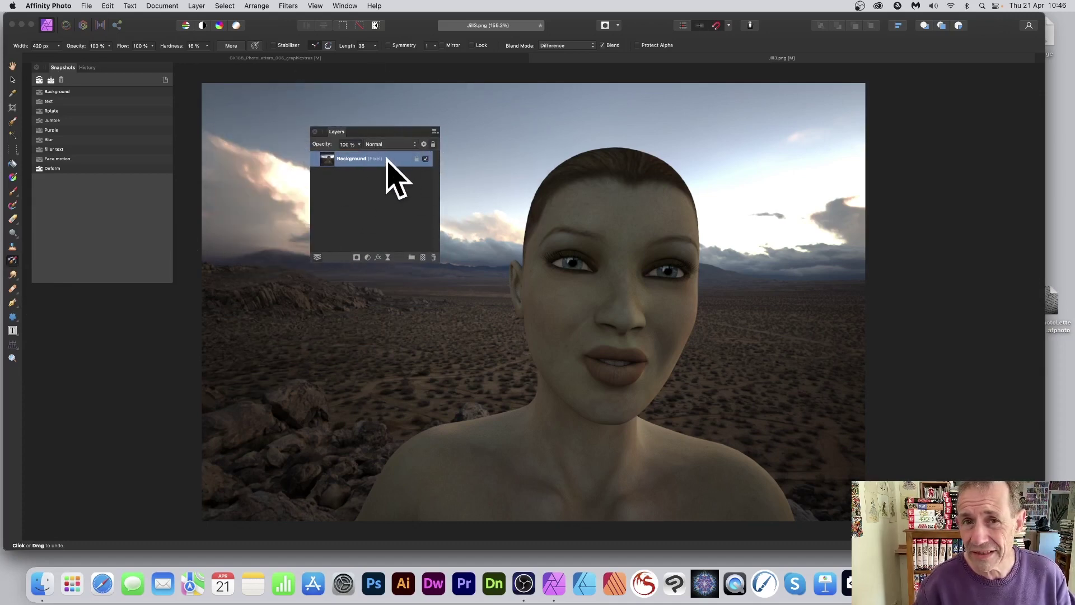
pyautogui.moveTo(368, 129); pyautogui.dragTo(160, 296)
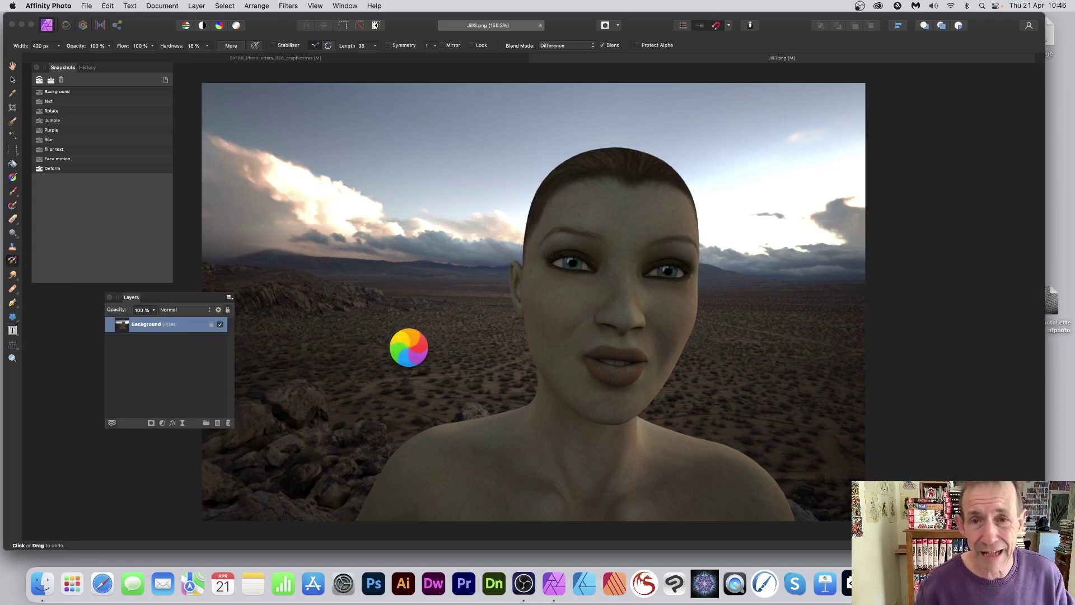
pyautogui.moveTo(577, 168)
pyautogui.mouseDown()
pyautogui.moveTo(569, 156)
pyautogui.moveTo(439, 211)
pyautogui.moveTo(478, 226)
pyautogui.moveTo(467, 274)
pyautogui.moveTo(456, 255)
pyautogui.moveTo(472, 209)
pyautogui.moveTo(490, 251)
pyautogui.mouseUp()
pyautogui.moveTo(610, 120)
pyautogui.mouseDown()
pyautogui.moveTo(550, 112)
pyautogui.moveTo(614, 113)
pyautogui.moveTo(560, 121)
pyautogui.moveTo(547, 91)
pyautogui.moveTo(511, 125)
pyautogui.moveTo(319, 180)
pyautogui.moveTo(376, 246)
pyautogui.moveTo(408, 247)
pyautogui.moveTo(487, 281)
pyautogui.moveTo(401, 269)
pyautogui.moveTo(477, 268)
pyautogui.moveTo(580, 19)
pyautogui.mouseUp()
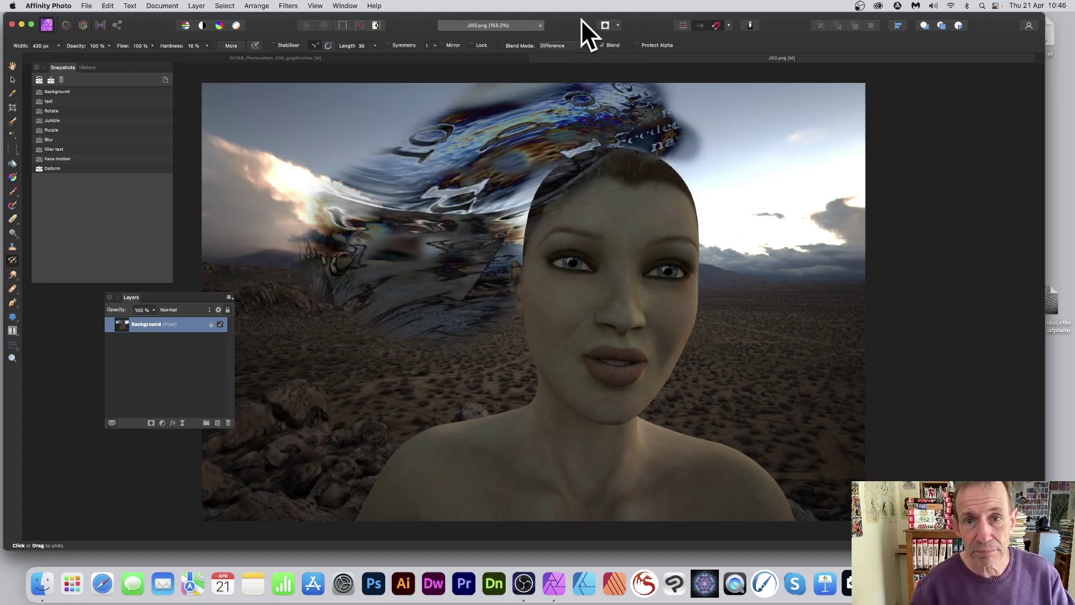
# Paint warped text over the face and left side in Lighter Colour blend mode.
pyautogui.click(569, 46)
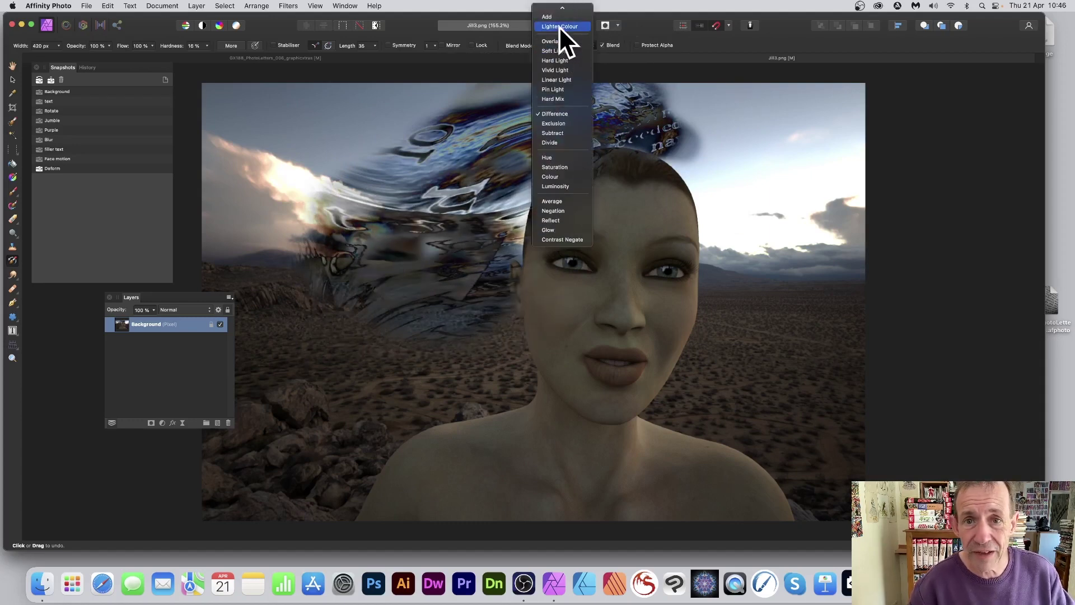
pyautogui.click(559, 25)
pyautogui.moveTo(439, 180)
pyautogui.mouseDown()
pyautogui.moveTo(483, 182)
pyautogui.moveTo(574, 123)
pyautogui.moveTo(684, 154)
pyautogui.moveTo(620, 130)
pyautogui.moveTo(705, 170)
pyautogui.moveTo(665, 164)
pyautogui.moveTo(748, 220)
pyautogui.moveTo(742, 284)
pyautogui.moveTo(639, 168)
pyautogui.moveTo(722, 269)
pyautogui.moveTo(642, 194)
pyautogui.moveTo(708, 247)
pyautogui.moveTo(650, 253)
pyautogui.moveTo(693, 327)
pyautogui.moveTo(639, 291)
pyautogui.moveTo(655, 359)
pyautogui.moveTo(626, 353)
pyautogui.moveTo(675, 379)
pyautogui.moveTo(732, 386)
pyautogui.moveTo(725, 406)
pyautogui.moveTo(806, 457)
pyautogui.moveTo(730, 366)
pyautogui.moveTo(818, 412)
pyautogui.moveTo(727, 314)
pyautogui.moveTo(865, 384)
pyautogui.moveTo(745, 304)
pyautogui.moveTo(872, 294)
pyautogui.moveTo(743, 461)
pyautogui.moveTo(570, 430)
pyautogui.moveTo(535, 380)
pyautogui.moveTo(422, 444)
pyautogui.moveTo(388, 490)
pyautogui.moveTo(436, 400)
pyautogui.moveTo(341, 470)
pyautogui.moveTo(377, 382)
pyautogui.moveTo(308, 421)
pyautogui.moveTo(362, 372)
pyautogui.moveTo(235, 268)
pyautogui.moveTo(339, 279)
pyautogui.moveTo(292, 202)
pyautogui.mouseUp()
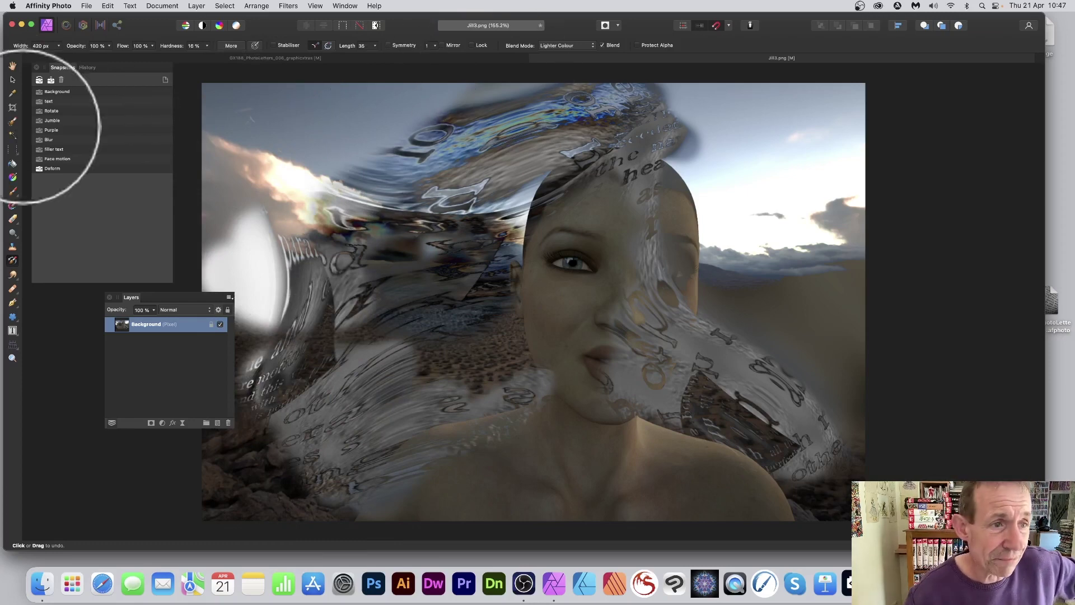
pyautogui.click(50, 80)
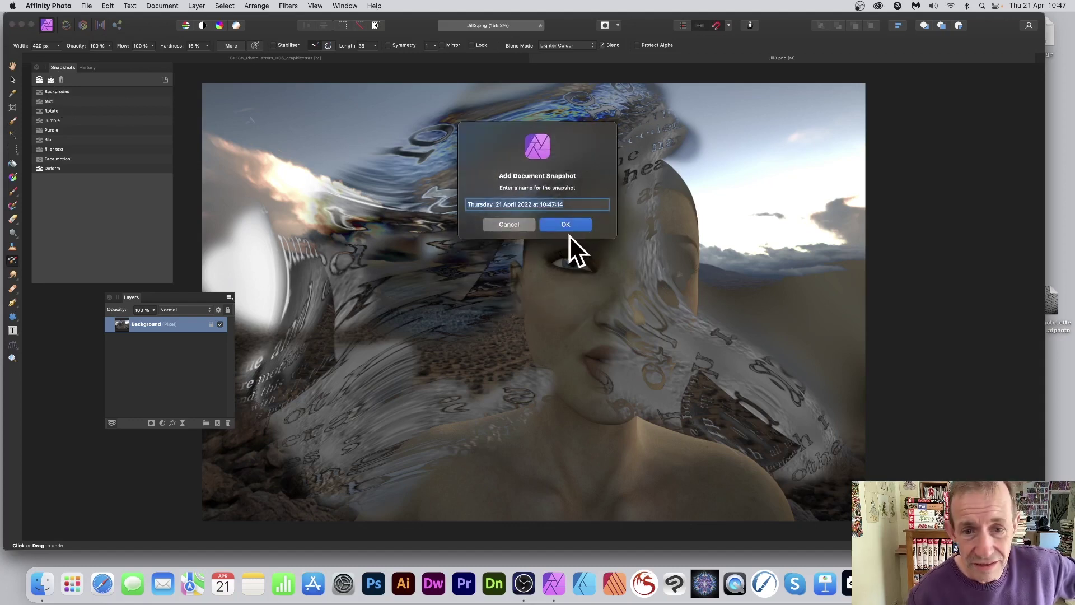
# Name the new snapshot 'Face +' and confirm it.
pyautogui.write('Face ')
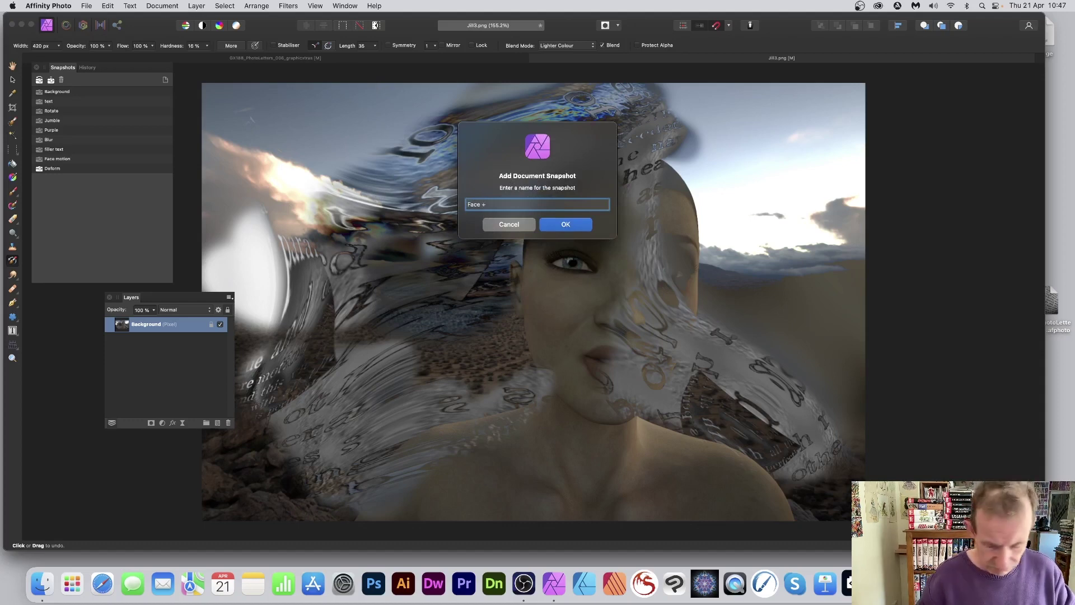
pyautogui.write('+')
pyautogui.click(563, 222)
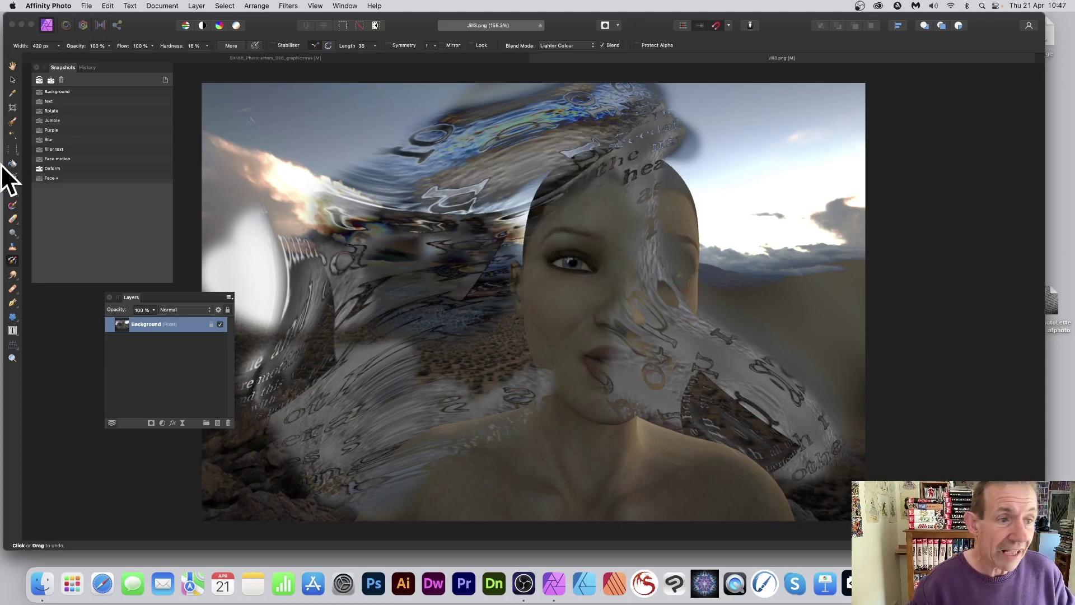
# Restore the Background snapshot and paint Face + text onto the scalp and a streak down the side.
pyautogui.click(52, 91)
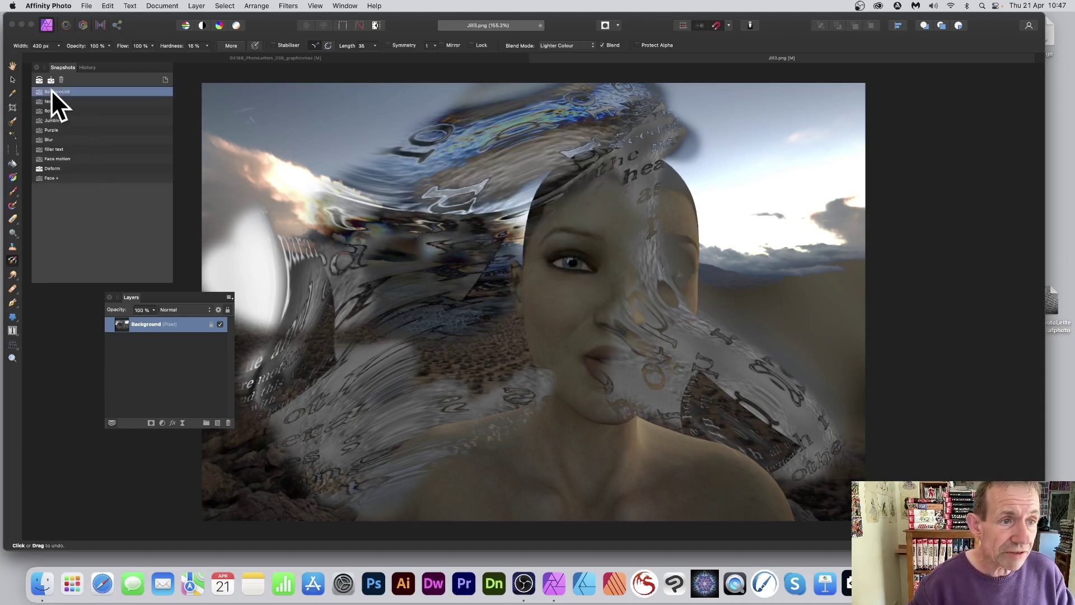
pyautogui.click(38, 80)
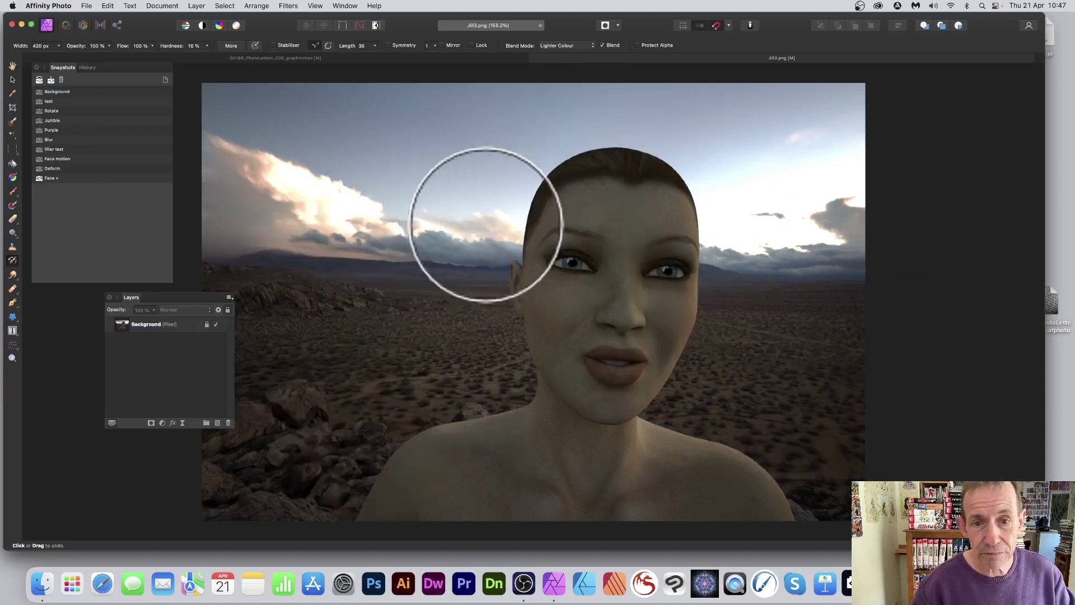
pyautogui.click(146, 324)
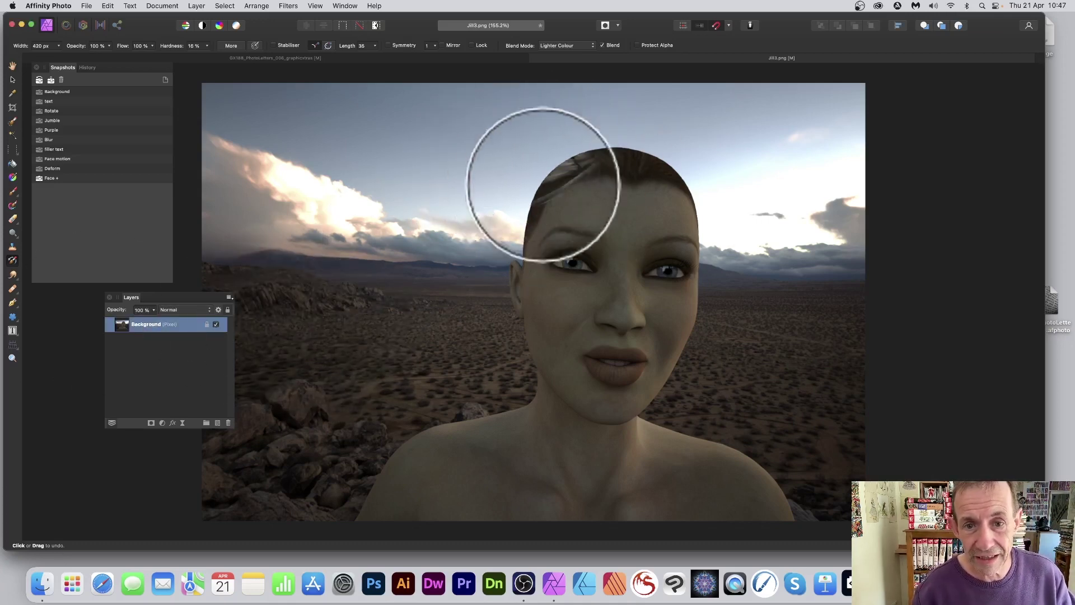
pyautogui.moveTo(543, 183)
pyautogui.mouseDown()
pyautogui.moveTo(608, 171)
pyautogui.moveTo(587, 171)
pyautogui.moveTo(635, 191)
pyautogui.moveTo(625, 164)
pyautogui.moveTo(655, 197)
pyautogui.moveTo(633, 194)
pyautogui.moveTo(674, 254)
pyautogui.moveTo(696, 233)
pyautogui.moveTo(697, 315)
pyautogui.moveTo(696, 289)
pyautogui.moveTo(674, 369)
pyautogui.moveTo(700, 378)
pyautogui.moveTo(711, 407)
pyautogui.moveTo(824, 448)
pyautogui.moveTo(745, 392)
pyautogui.moveTo(796, 421)
pyautogui.moveTo(807, 352)
pyautogui.moveTo(780, 312)
pyautogui.moveTo(851, 293)
pyautogui.moveTo(760, 288)
pyautogui.moveTo(738, 247)
pyautogui.moveTo(850, 242)
pyautogui.mouseUp()
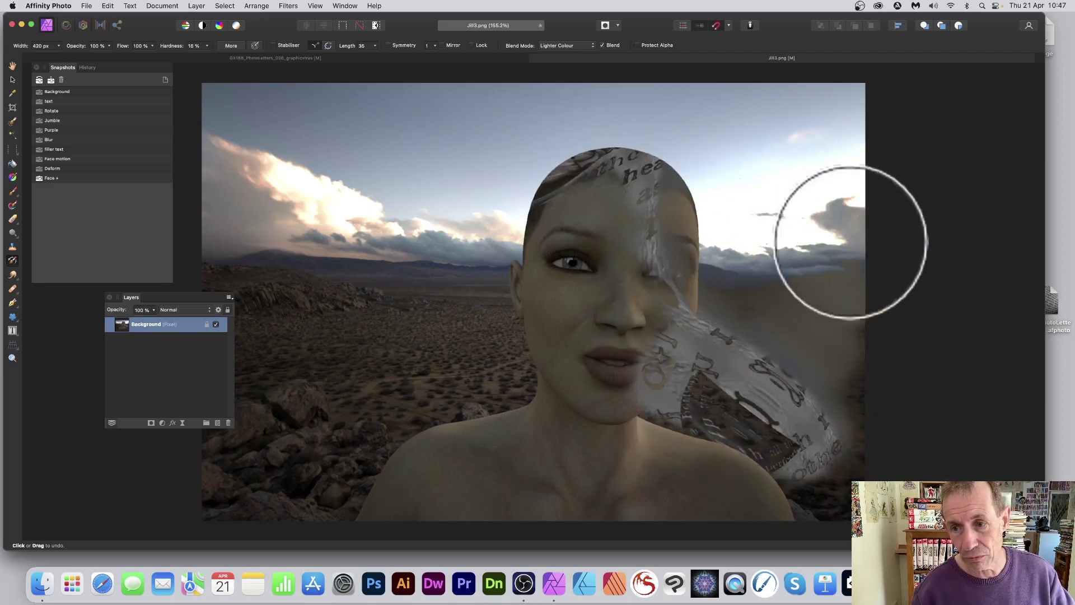
pyautogui.moveTo(369, 395)
pyautogui.mouseDown()
pyautogui.moveTo(485, 359)
pyautogui.moveTo(402, 410)
pyautogui.moveTo(421, 432)
pyautogui.moveTo(331, 486)
pyautogui.moveTo(368, 396)
pyautogui.moveTo(337, 402)
pyautogui.moveTo(391, 357)
pyautogui.moveTo(282, 334)
pyautogui.moveTo(417, 295)
pyautogui.moveTo(252, 254)
pyautogui.mouseUp()
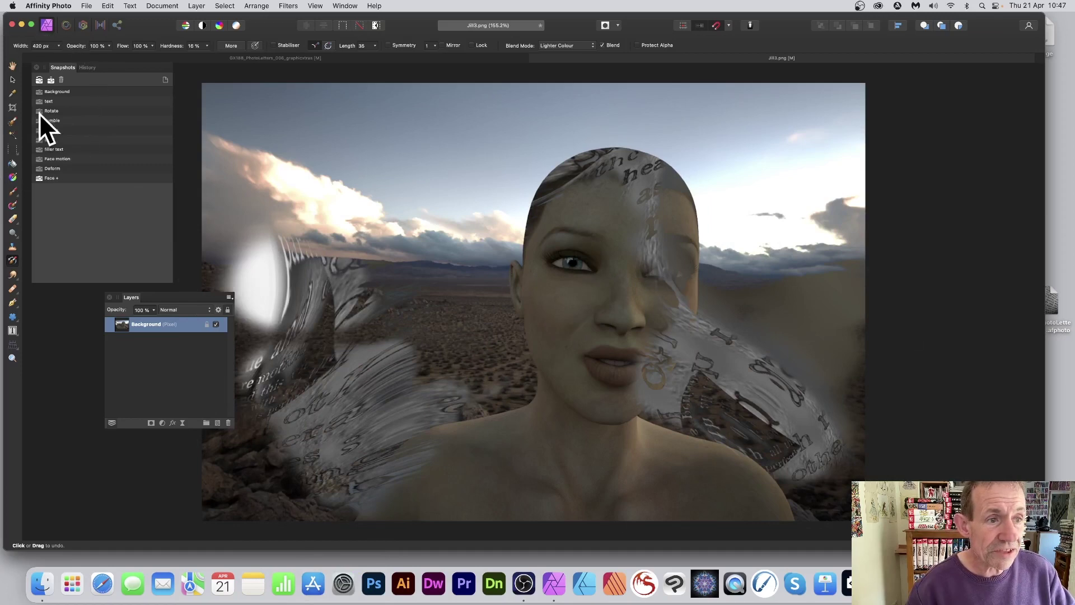
# Paint large Rotate-snapshot letters across the upper sky and beside the head's right edge.
pyautogui.click(39, 111)
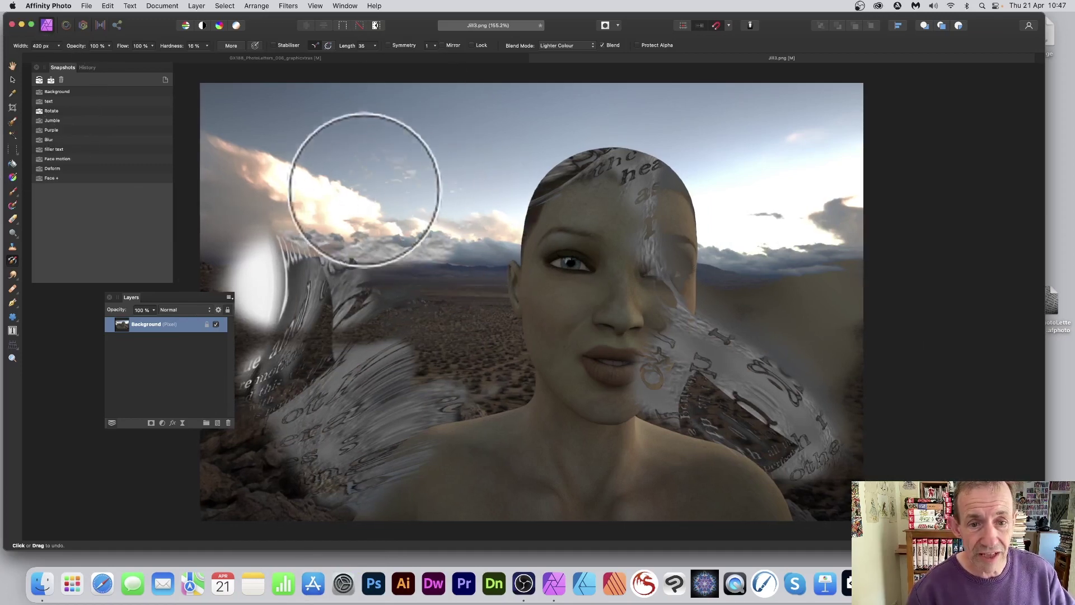
pyautogui.moveTo(364, 189)
pyautogui.mouseDown()
pyautogui.moveTo(338, 134)
pyautogui.moveTo(473, 178)
pyautogui.moveTo(422, 96)
pyautogui.moveTo(487, 145)
pyautogui.moveTo(530, 96)
pyautogui.moveTo(511, 136)
pyautogui.moveTo(599, 99)
pyautogui.moveTo(653, 124)
pyautogui.moveTo(713, 125)
pyautogui.mouseUp()
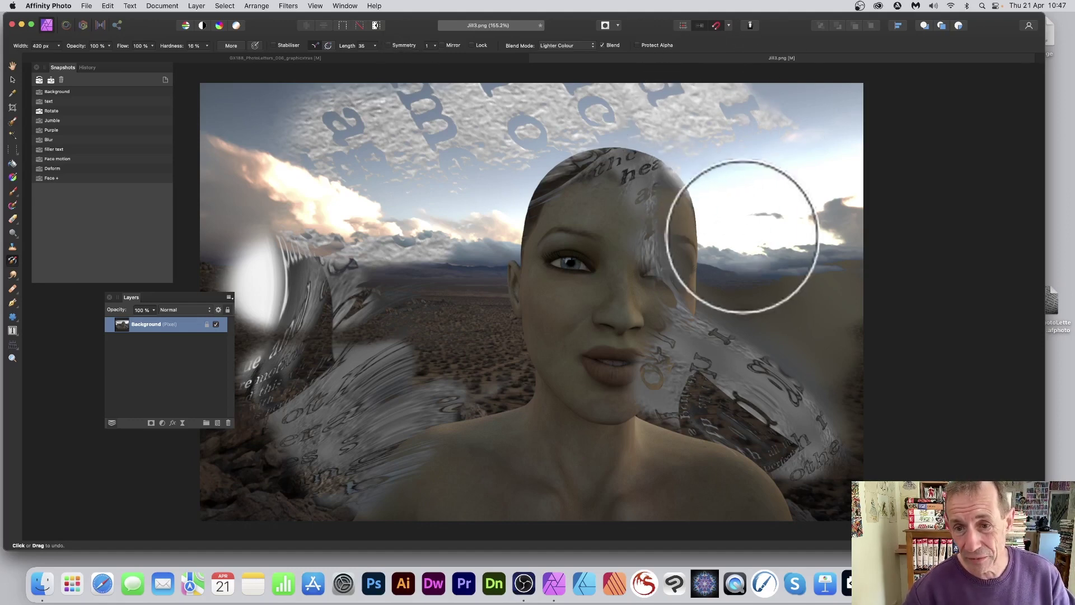
pyautogui.moveTo(727, 233)
pyautogui.mouseDown()
pyautogui.moveTo(715, 253)
pyautogui.moveTo(744, 230)
pyautogui.mouseUp()
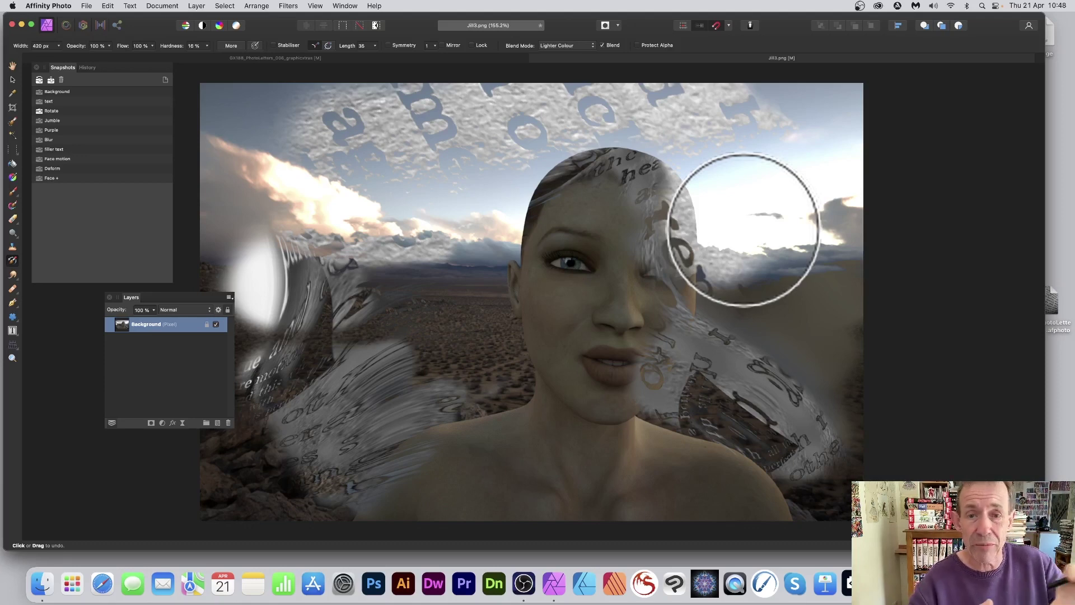
# View the GX188 source image, return to Jill3.png, and try then undo a sky stroke.
pyautogui.click(330, 58)
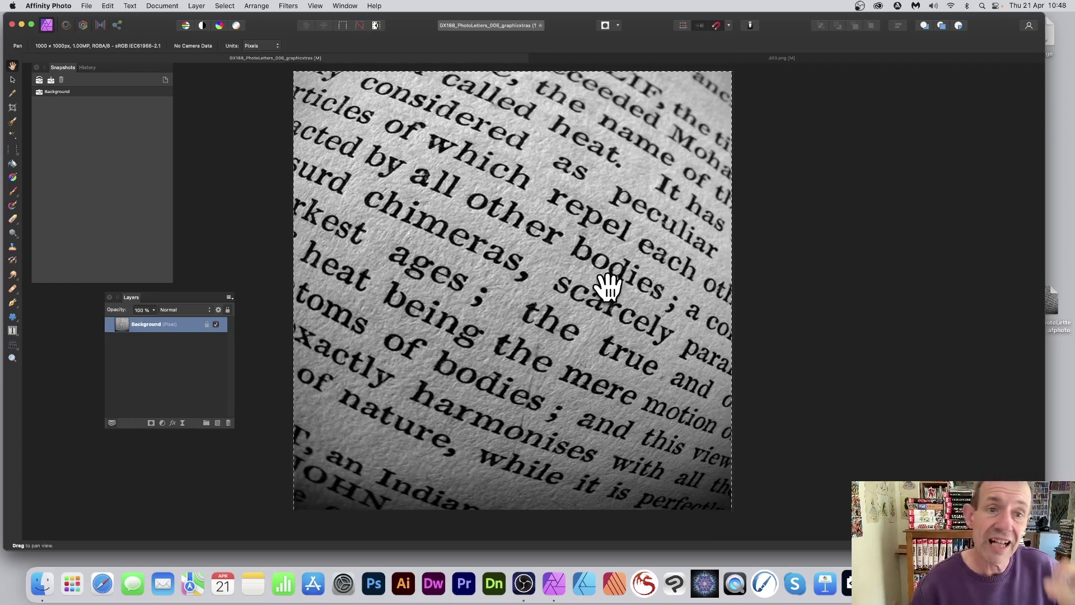
pyautogui.press('y')
pyautogui.click(610, 58)
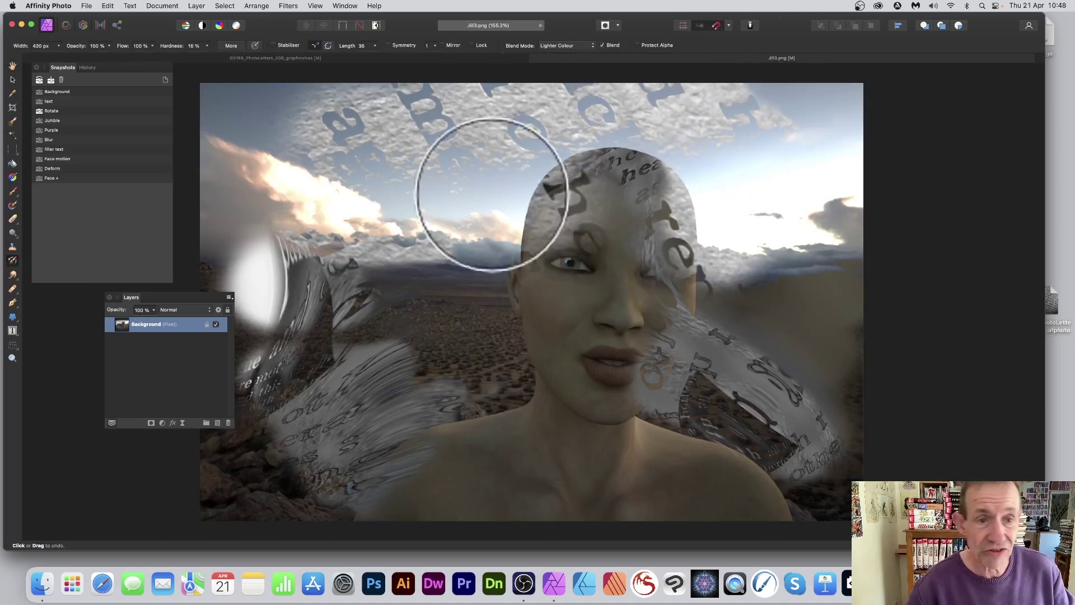
pyautogui.click(419, 191)
pyautogui.press('super+z')
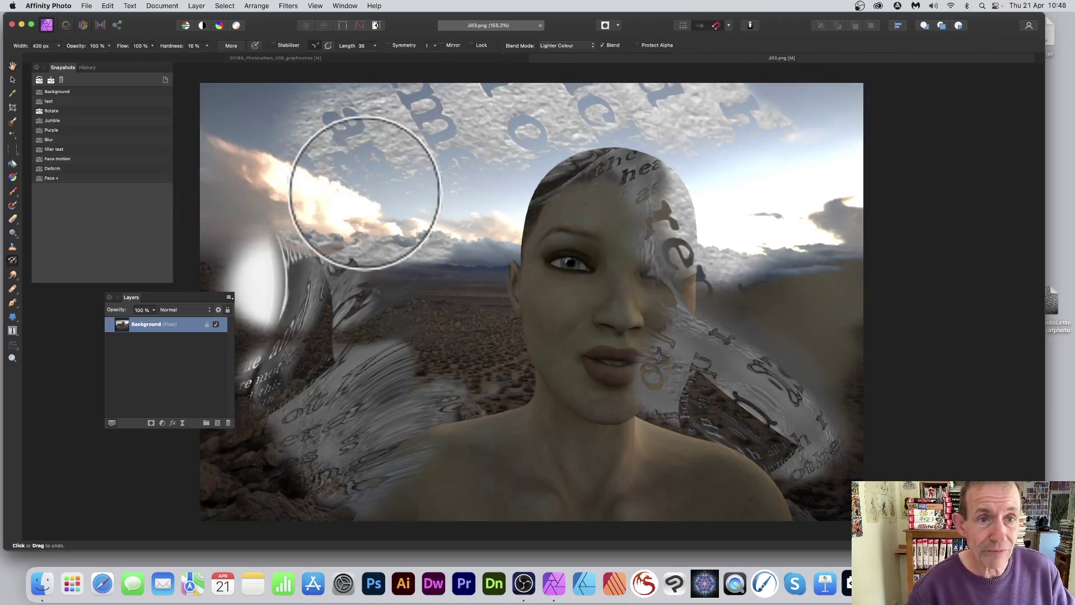
pyautogui.click(286, 4)
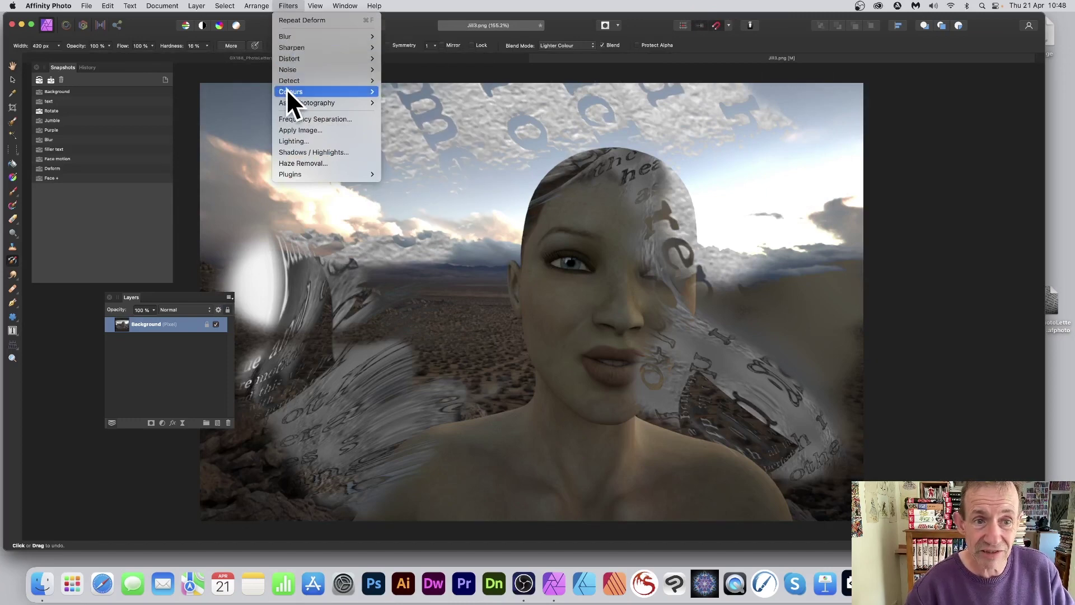
# Close the Filters > Colours menu without applying any filter.
pyautogui.moveTo(291, 92)
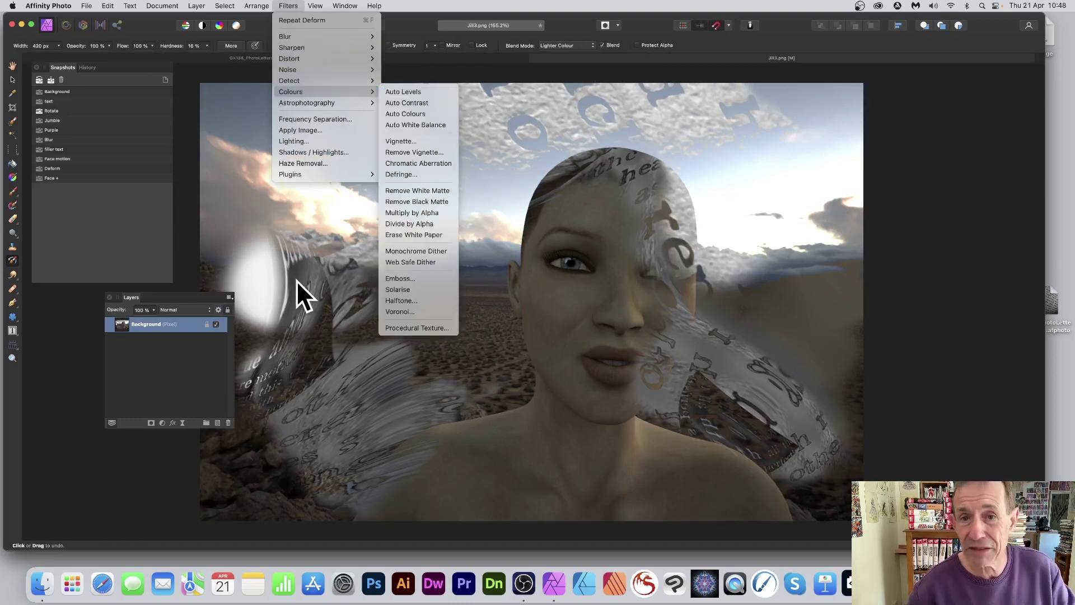
pyautogui.click(16, 262)
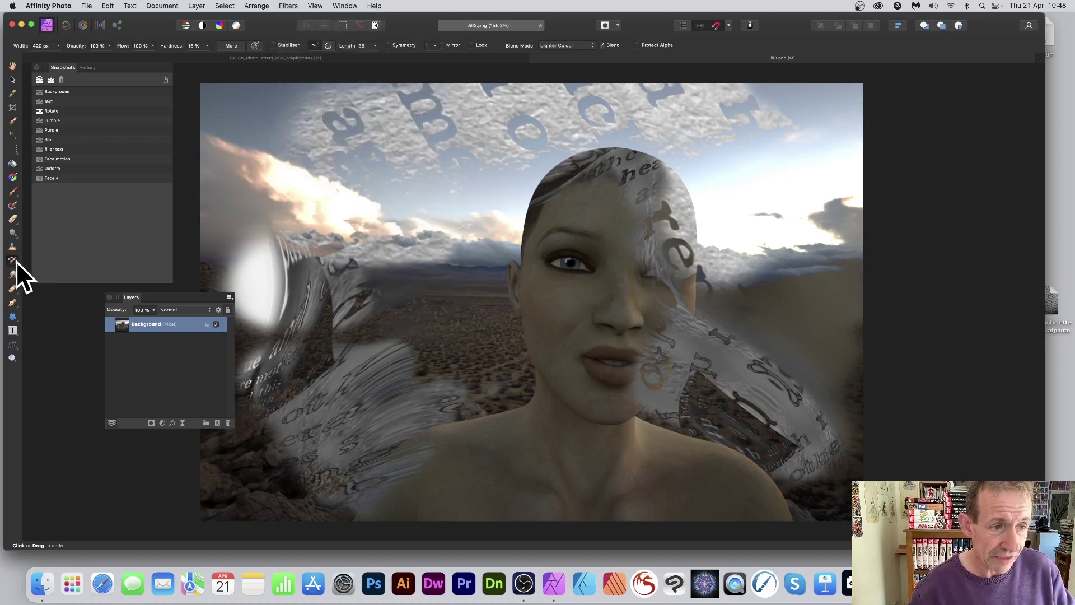